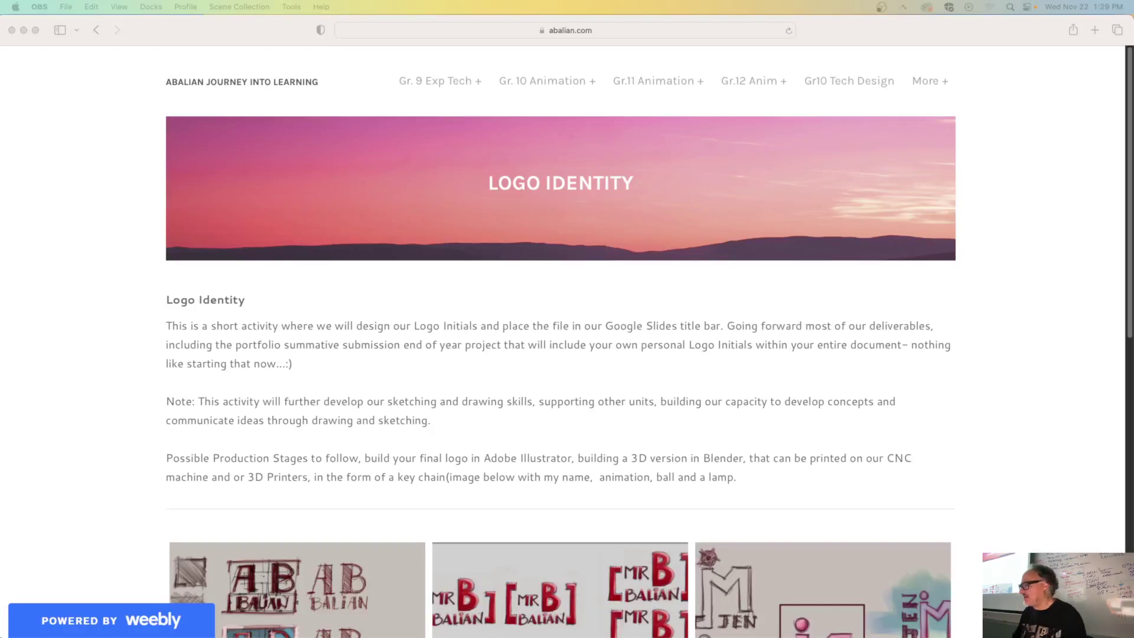
- Open the sheet of red logo thumbnail sketches from the Logo Identity page's image gallery
{"action": "left_click", "coordinate": [265, 35]}
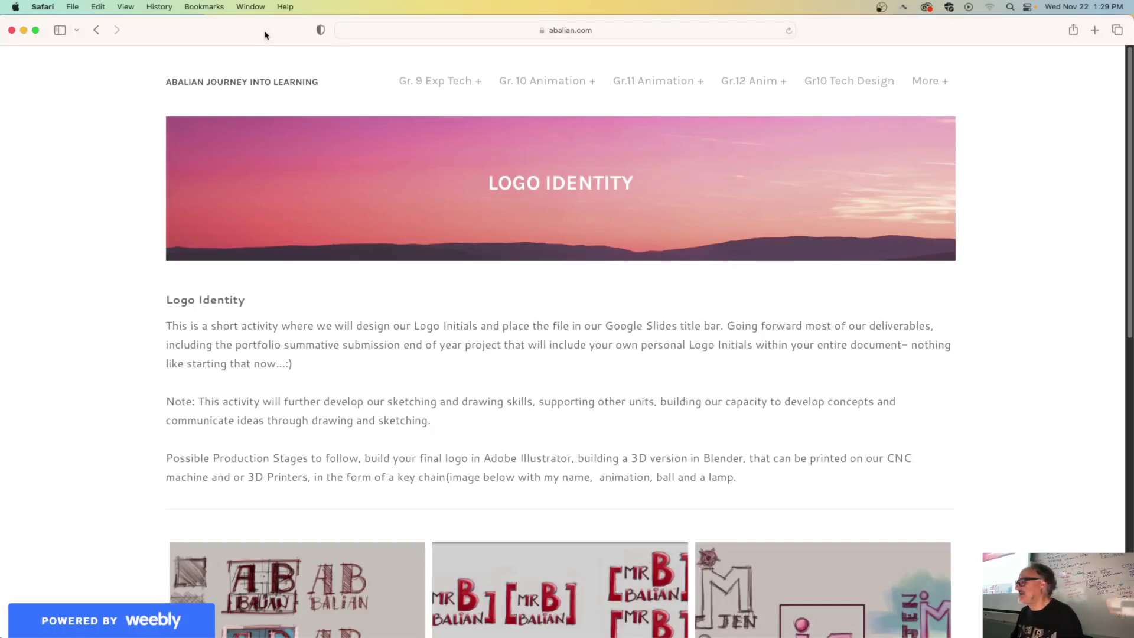
{"action": "scroll", "coordinate": [320, 482], "scroll_direction": "down", "scroll_amount": 5}
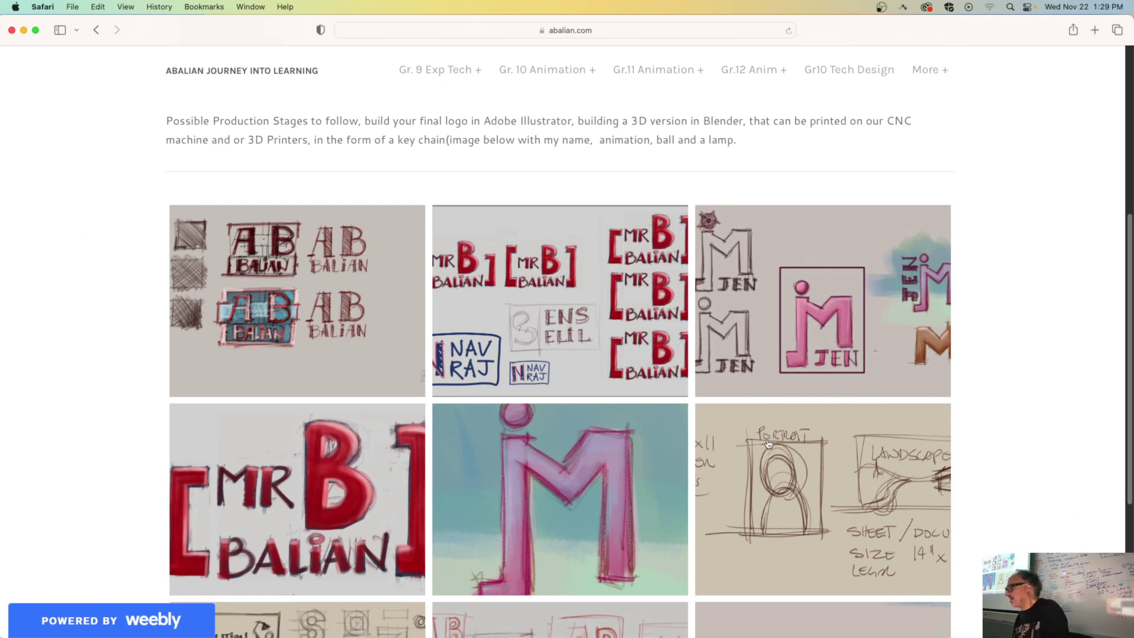
{"action": "scroll", "coordinate": [864, 407], "scroll_direction": "down", "scroll_amount": 5}
{"action": "left_click", "coordinate": [620, 454]}
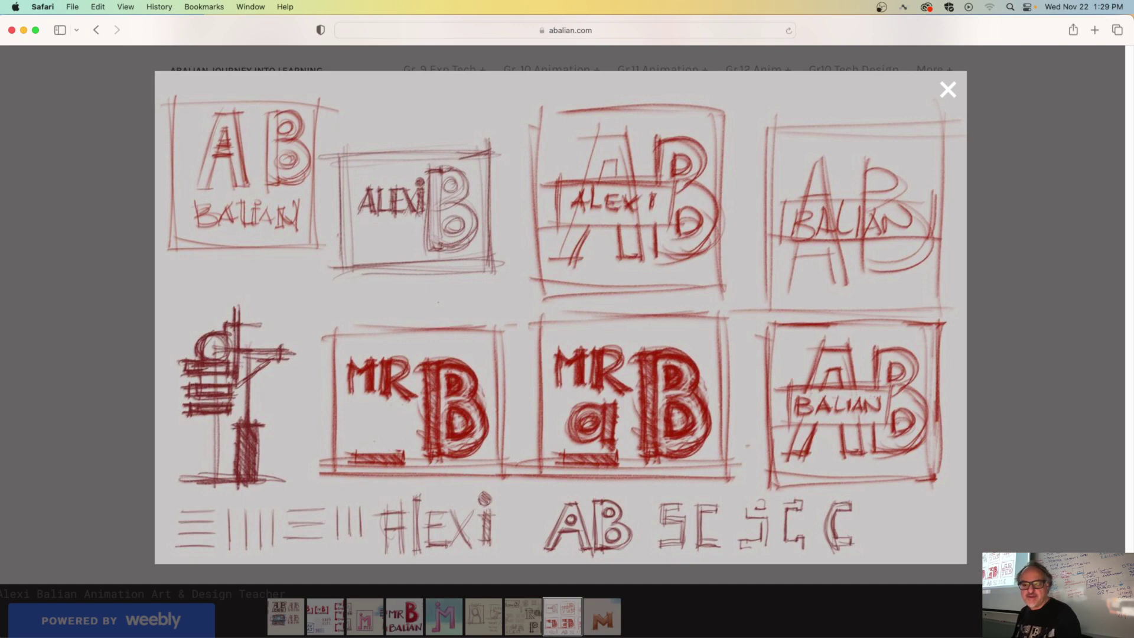
- Switch to Photo Booth and copy the last AB sketch photo onto the cleared desktop
{"action": "key", "text": "super+shift+5"}
{"action": "left_click_drag", "start_coordinate": [1, 189], "coordinate": [477, 130]}
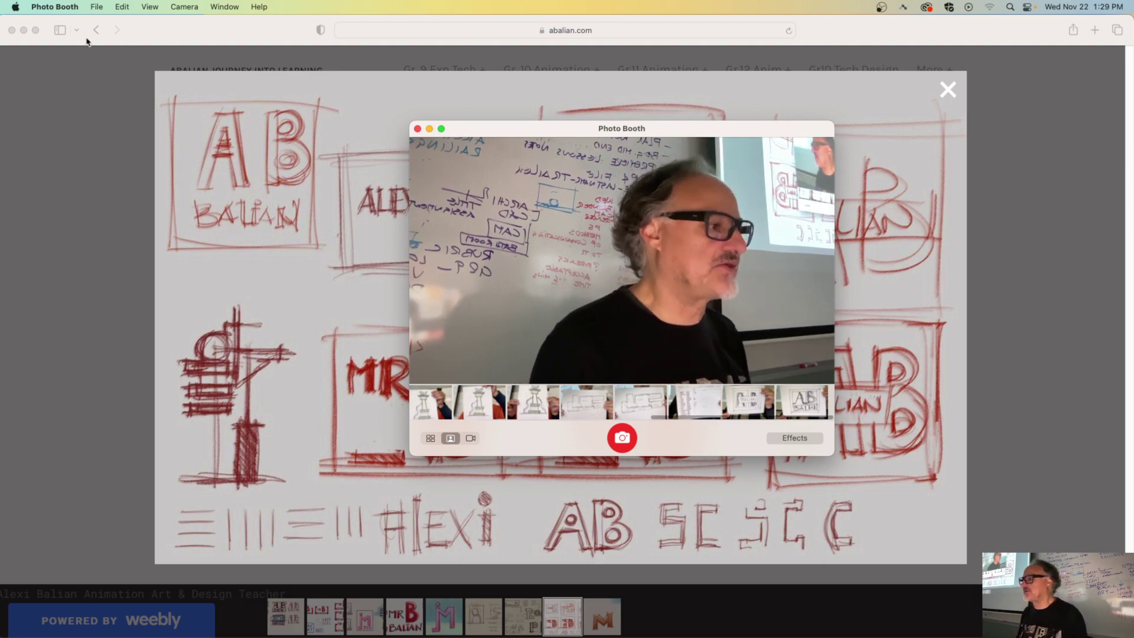
{"action": "left_click", "coordinate": [24, 30]}
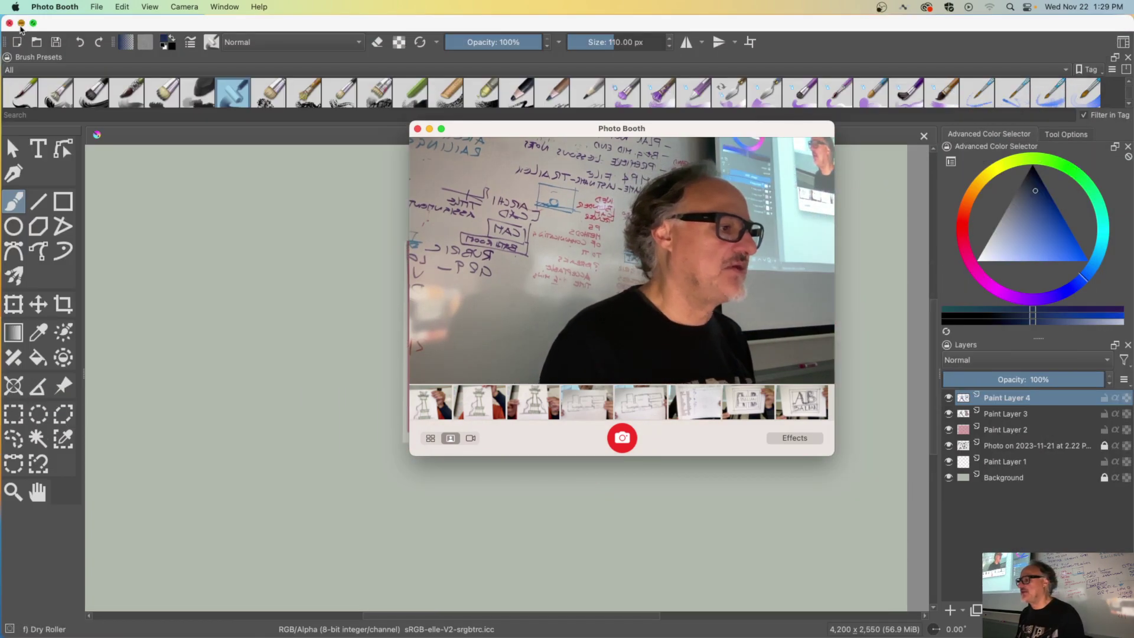
{"action": "left_click", "coordinate": [21, 23]}
{"action": "left_click", "coordinate": [798, 405]}
{"action": "left_click_drag", "start_coordinate": [797, 405], "coordinate": [1012, 440]}
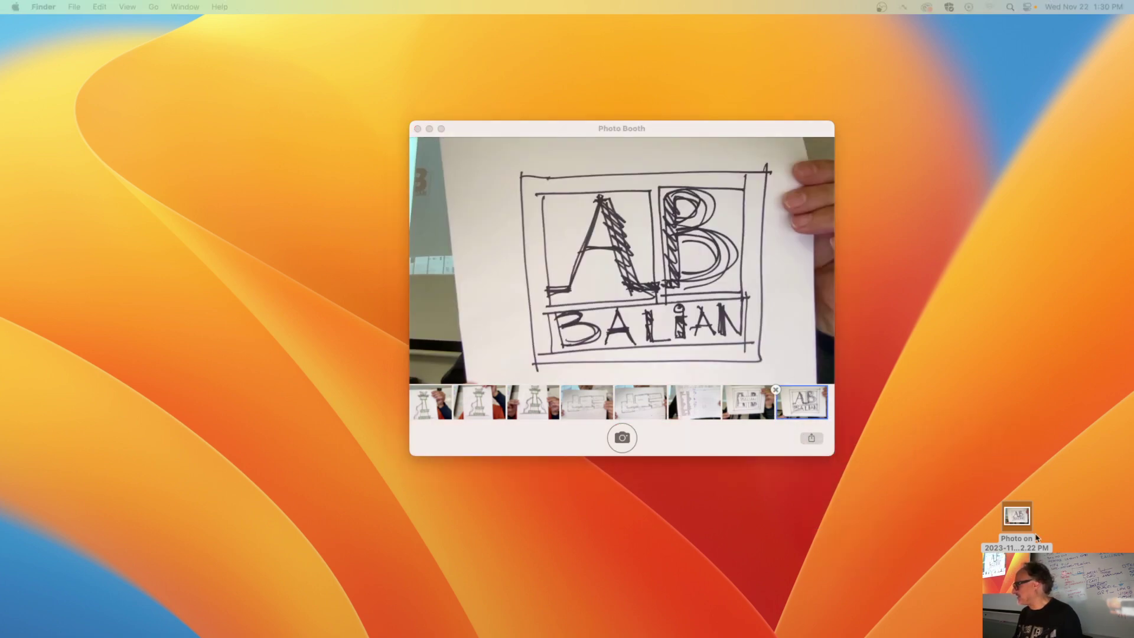
{"action": "left_click", "coordinate": [418, 129]}
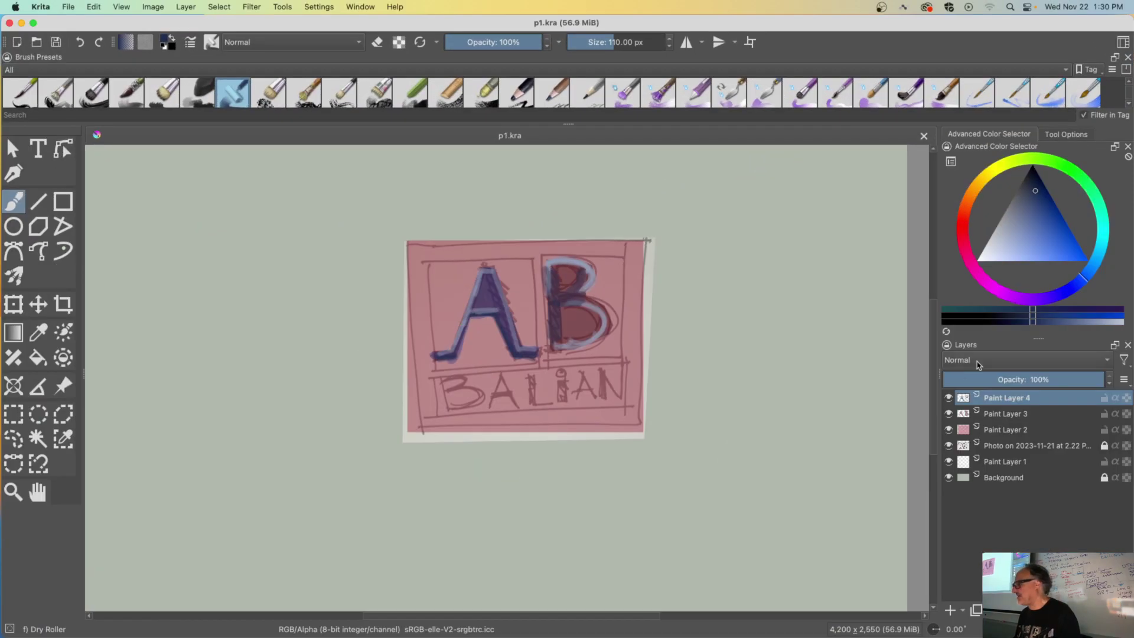
- Switch to Krita and examine the coloured AB logo traced over the sketch in p1.kra
{"action": "scroll", "coordinate": [687, 305], "scroll_direction": "down", "scroll_amount": 3}
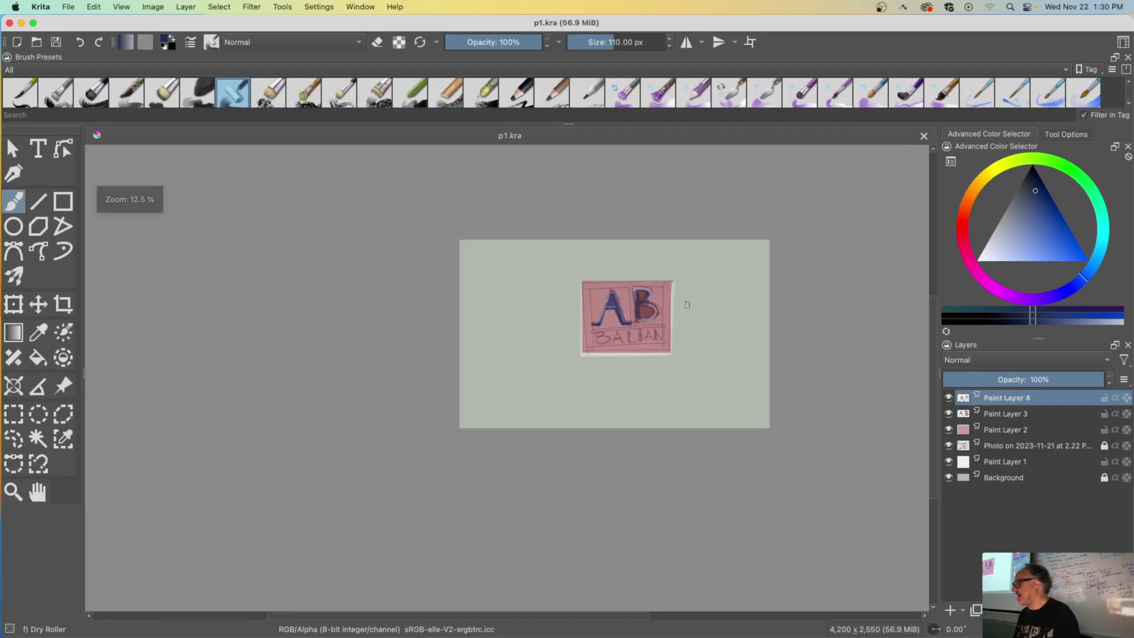
{"action": "scroll", "coordinate": [687, 305], "scroll_direction": "up", "scroll_amount": 2}
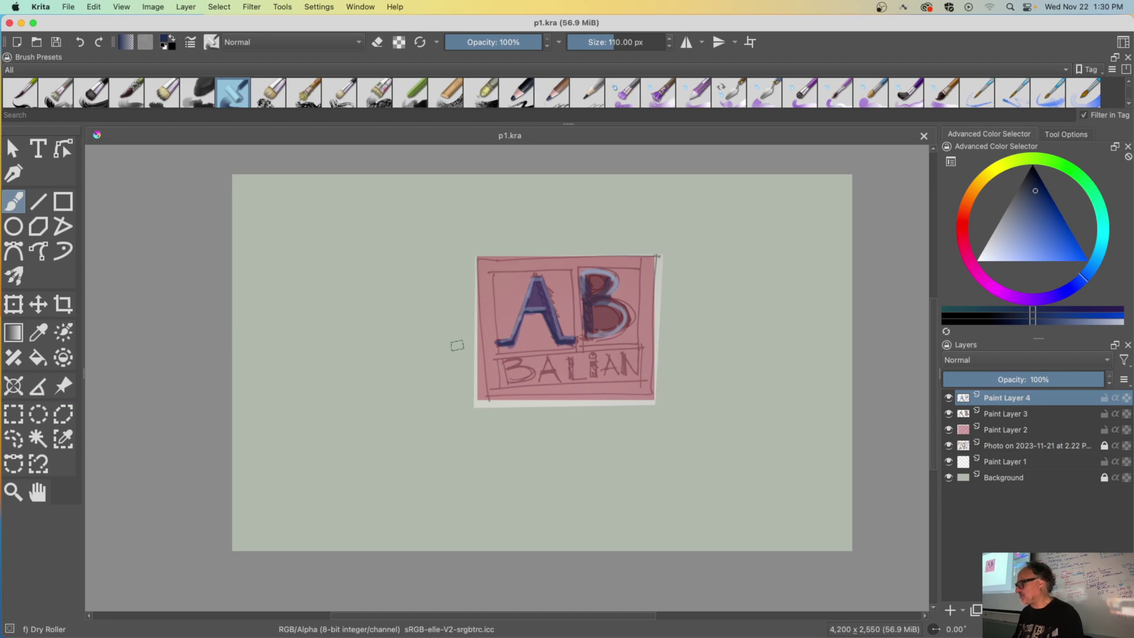
{"action": "scroll", "coordinate": [508, 331], "scroll_direction": "down", "scroll_amount": 3}
{"action": "scroll", "coordinate": [506, 332], "scroll_direction": "up", "scroll_amount": 10}
{"action": "scroll", "coordinate": [505, 332], "scroll_direction": "down", "scroll_amount": 6}
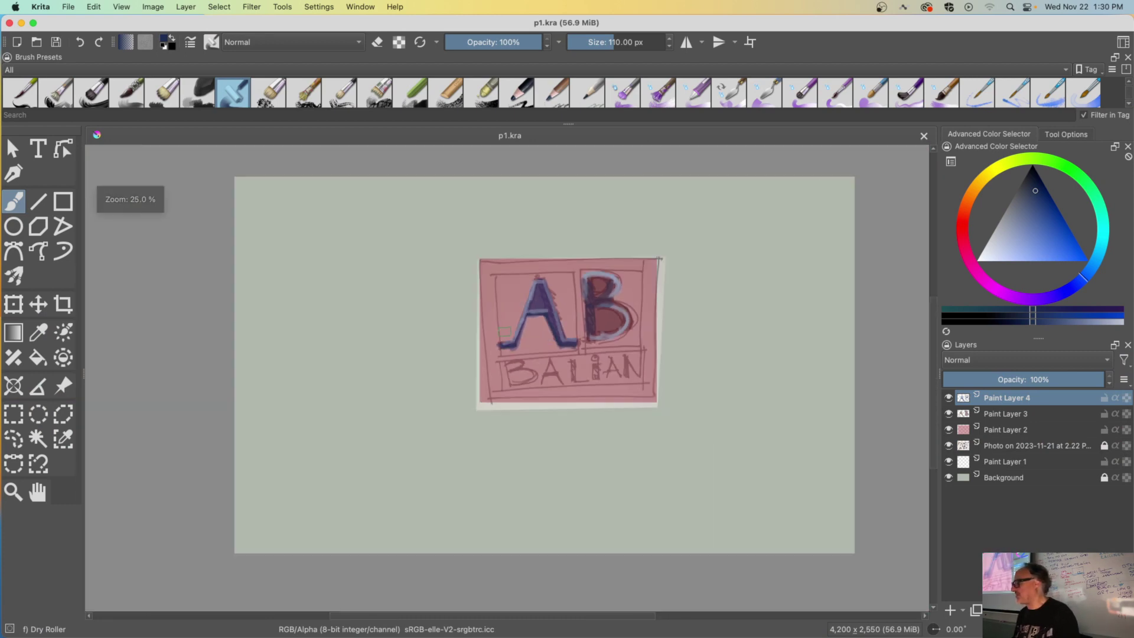
{"action": "scroll", "coordinate": [504, 332], "scroll_direction": "down", "scroll_amount": 1}
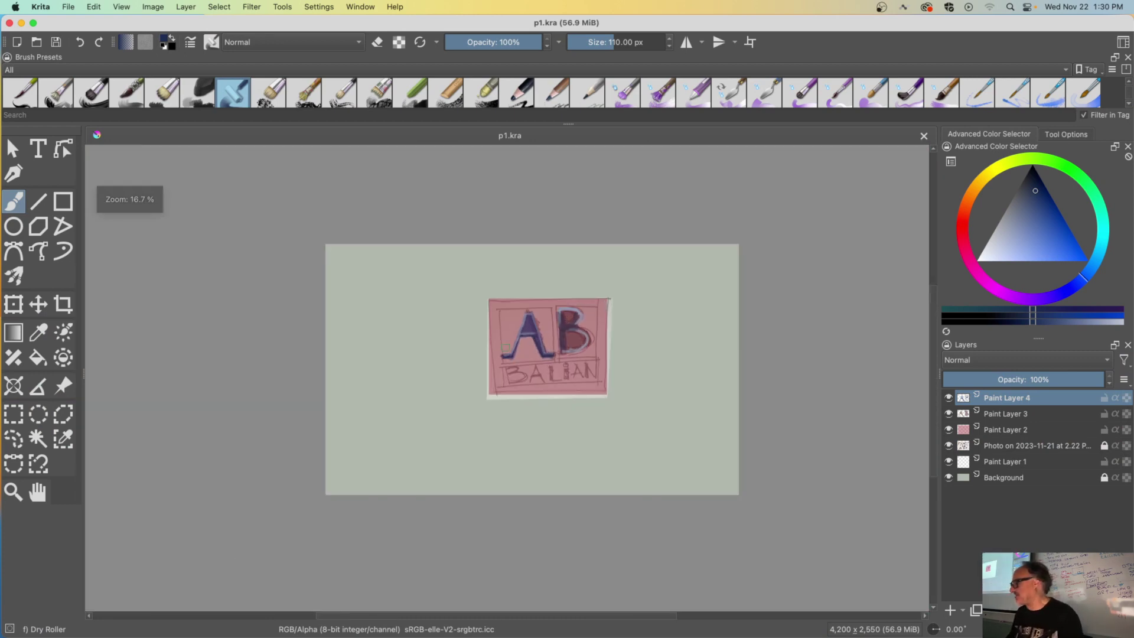
{"action": "scroll", "coordinate": [504, 317], "scroll_direction": "up", "scroll_amount": 2}
{"action": "scroll", "coordinate": [508, 366], "scroll_direction": "up", "scroll_amount": 1}
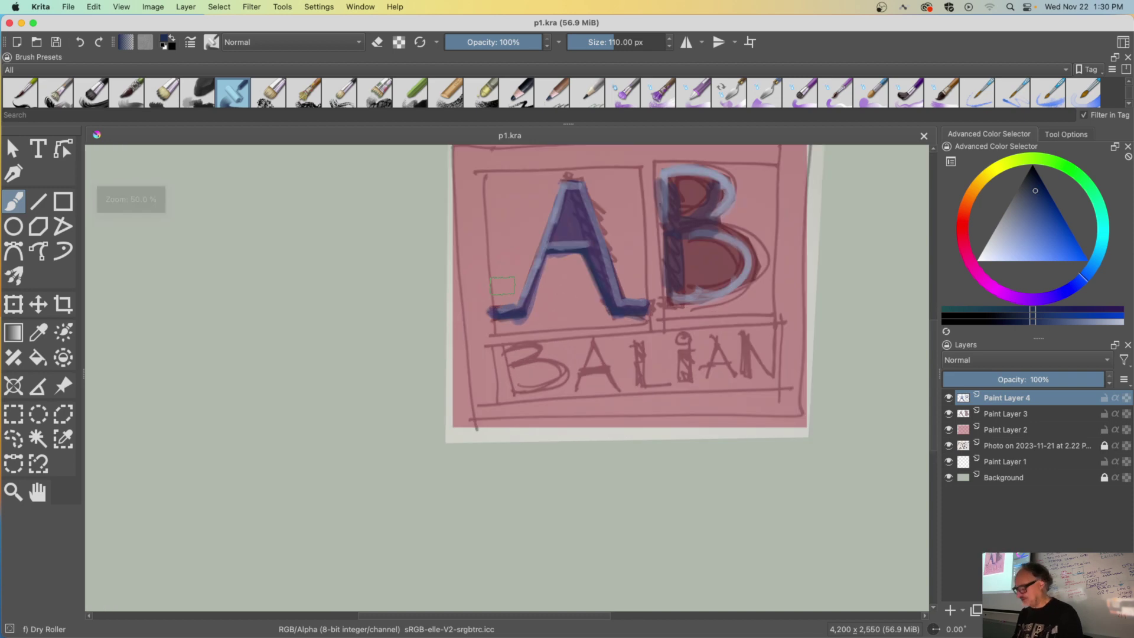
{"action": "mouse_move", "coordinate": [514, 356]}
{"action": "left_mouse_down"}
{"action": "mouse_move", "coordinate": [315, 462]}
{"action": "mouse_move", "coordinate": [606, 426]}
{"action": "mouse_move", "coordinate": [672, 359]}
{"action": "mouse_move", "coordinate": [306, 476]}
{"action": "mouse_move", "coordinate": [450, 347]}
{"action": "left_mouse_up"}
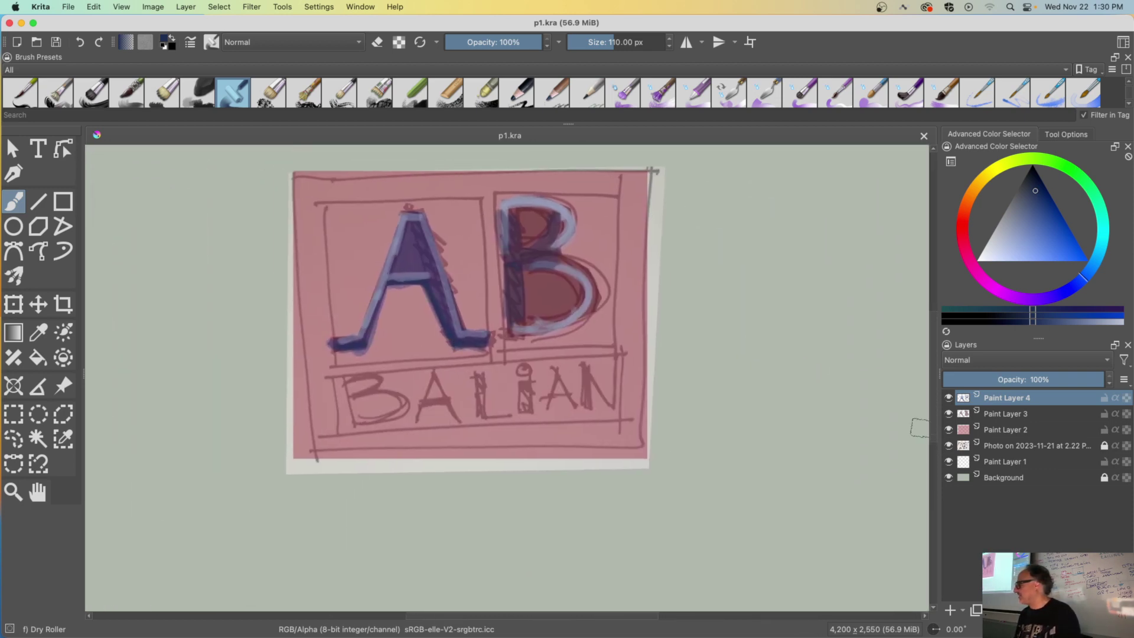
- Hide Paint Layer 4, Paint Layer 3, Paint Layer 2 and the old sketch photo layer
{"action": "left_click", "coordinate": [949, 398]}
{"action": "left_click", "coordinate": [948, 413]}
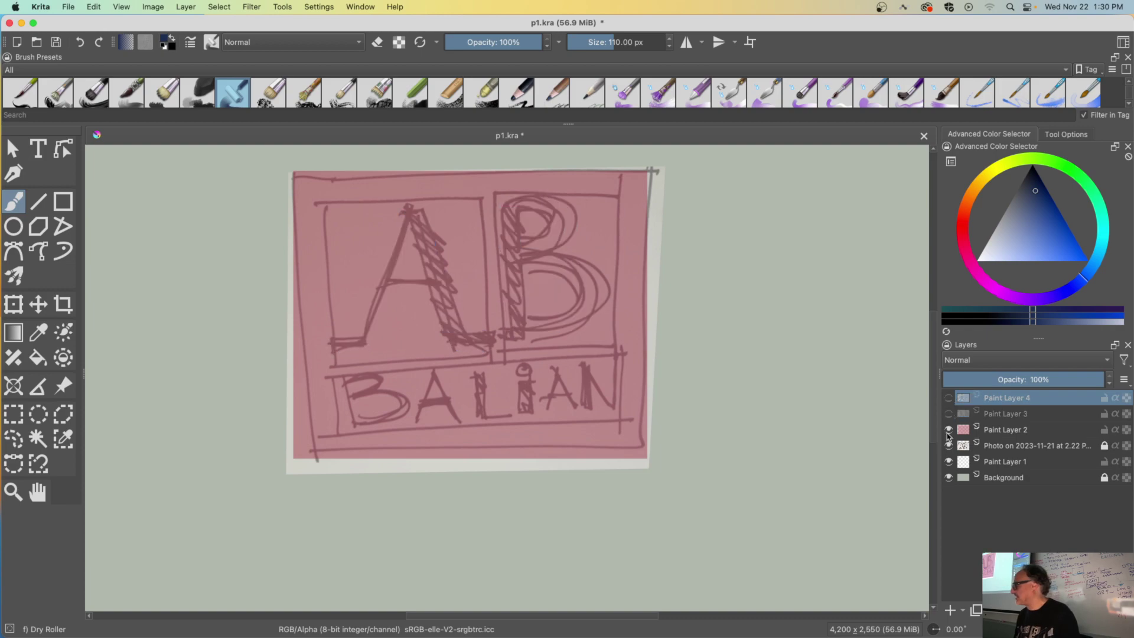
{"action": "left_click", "coordinate": [949, 430]}
{"action": "left_click", "coordinate": [949, 446]}
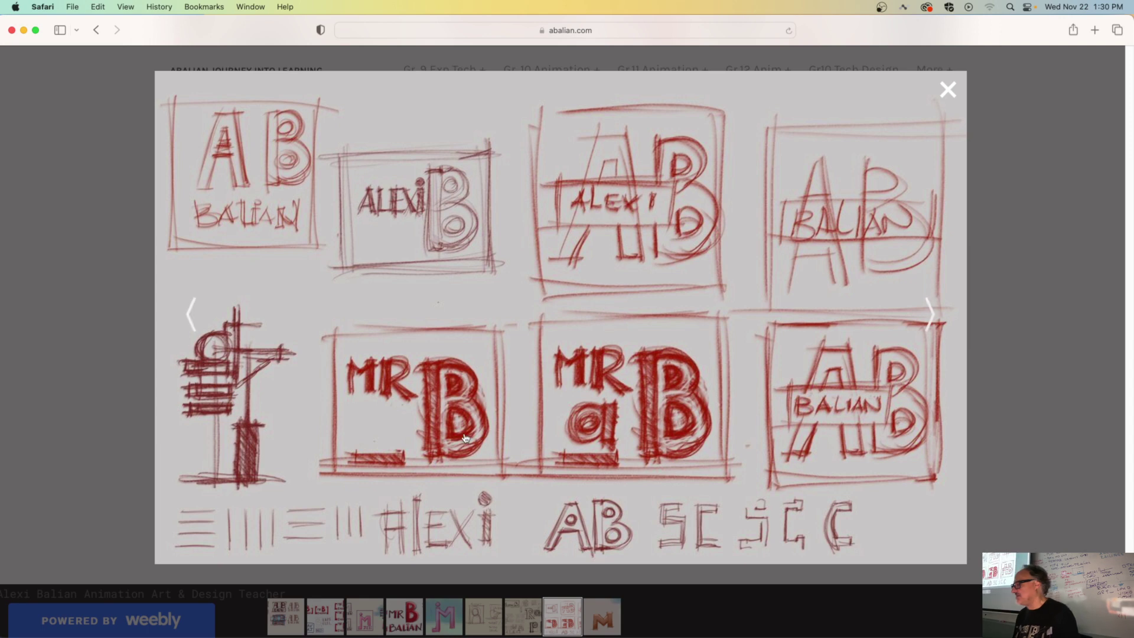
- Switch to the Safari gallery and view the painted JM, red bracketed and brown M logo examples
{"action": "left_click", "coordinate": [444, 617]}
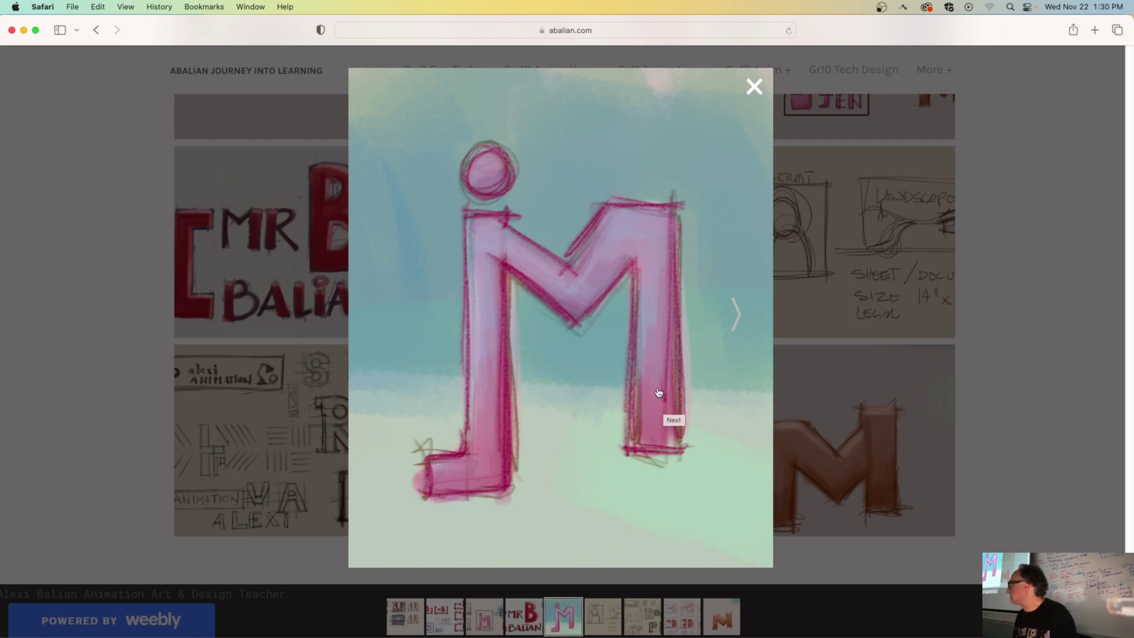
{"action": "left_click", "coordinate": [522, 623]}
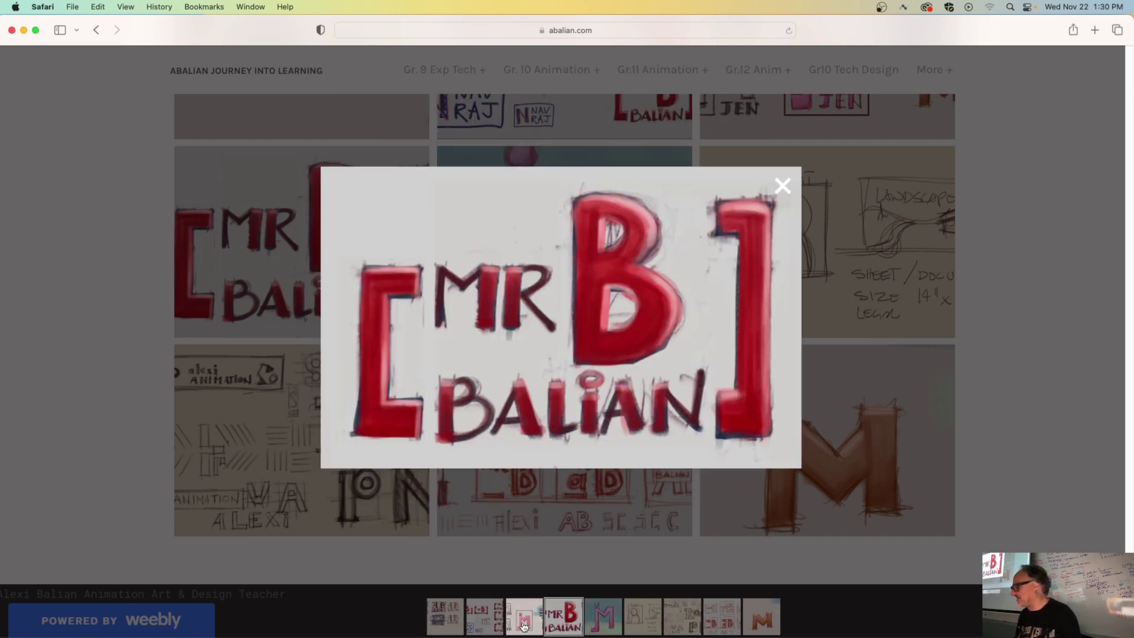
{"action": "left_click", "coordinate": [523, 625]}
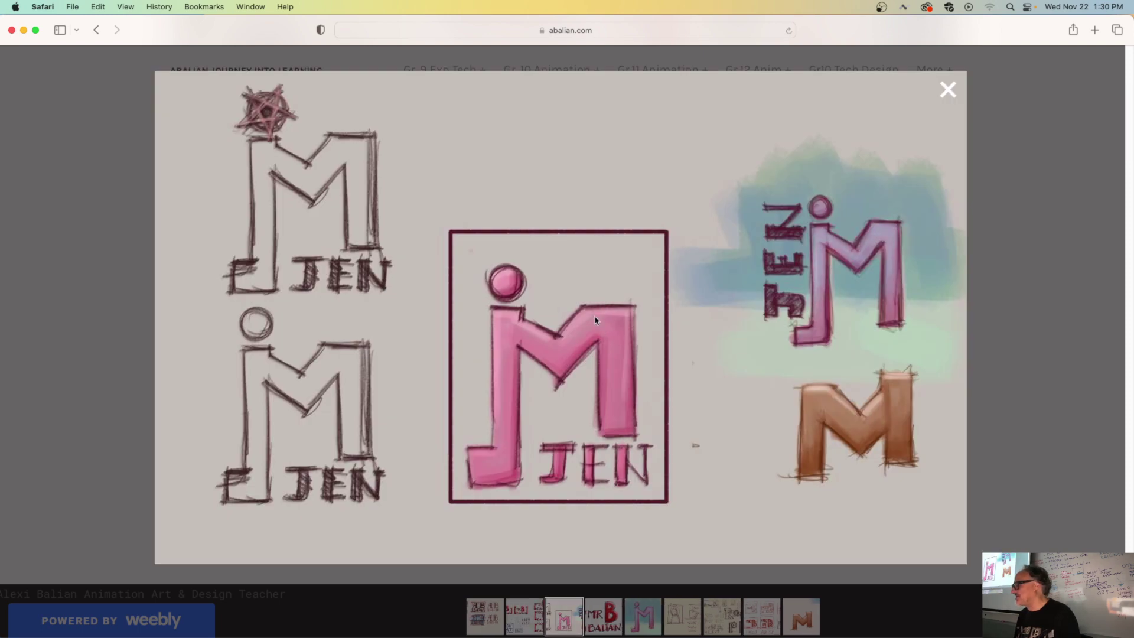
{"action": "left_click", "coordinate": [813, 621]}
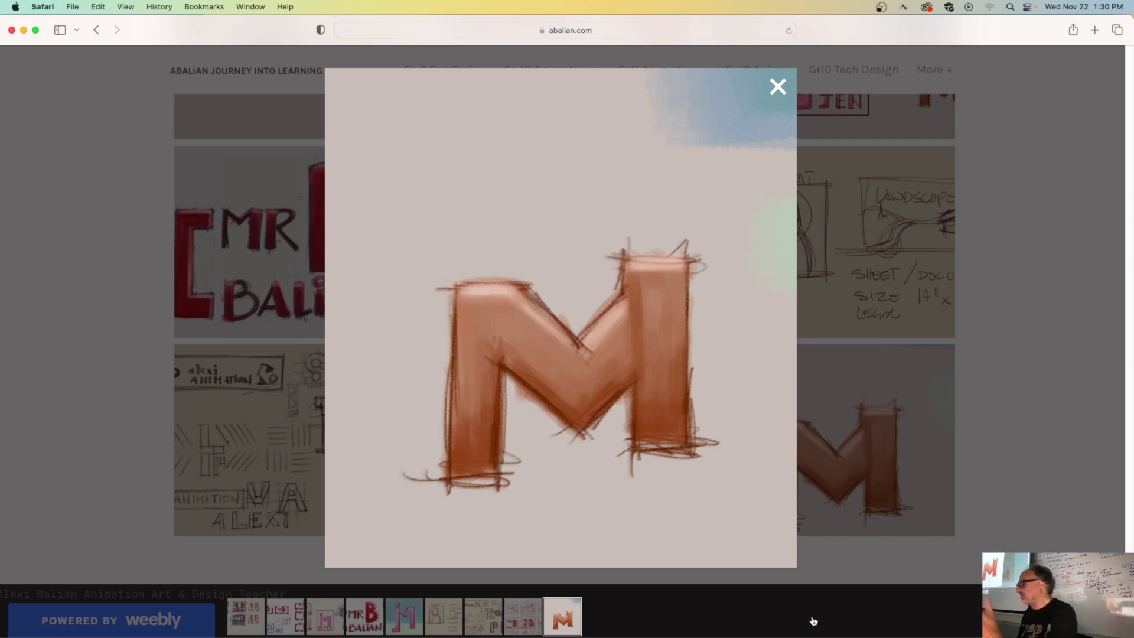
{"action": "left_click", "coordinate": [23, 30]}
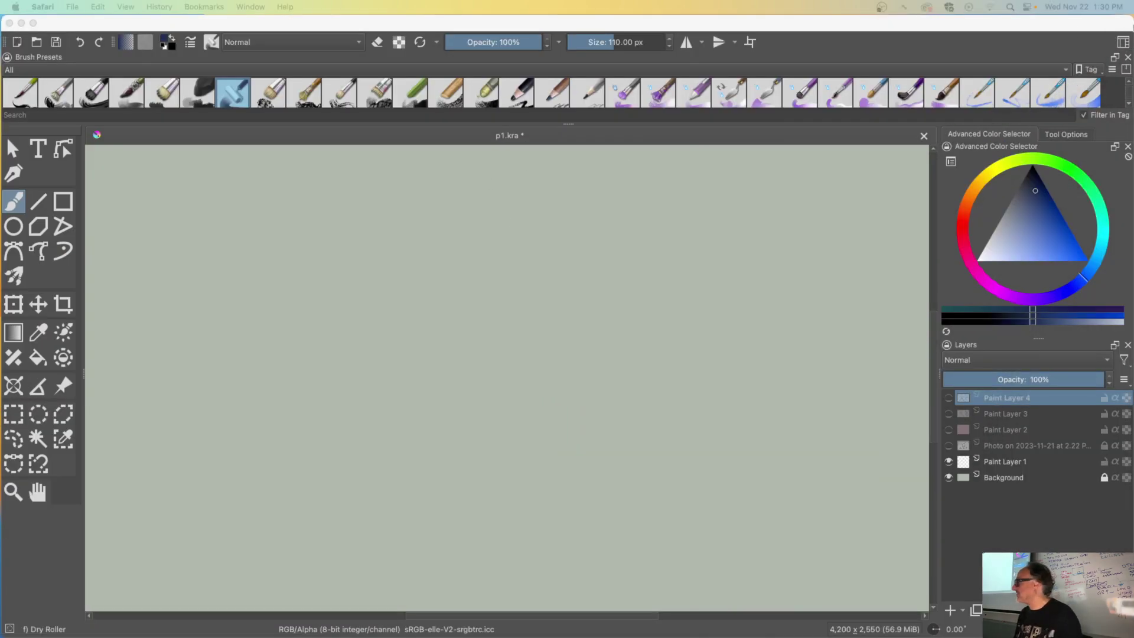
- Narrow the Krita window to expose the desktop and import the AB sketch photo as a new layer
{"action": "left_click_drag", "start_coordinate": [1129, 26], "coordinate": [899, 43]}
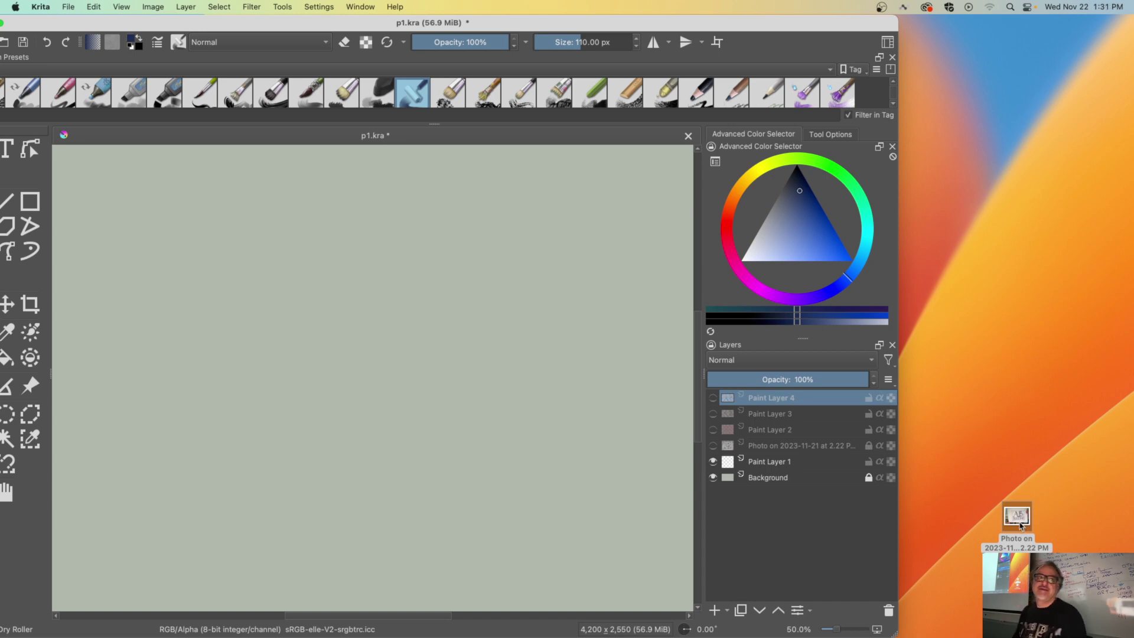
{"action": "left_click_drag", "start_coordinate": [1020, 525], "coordinate": [115, 219]}
{"action": "left_click", "coordinate": [134, 223]}
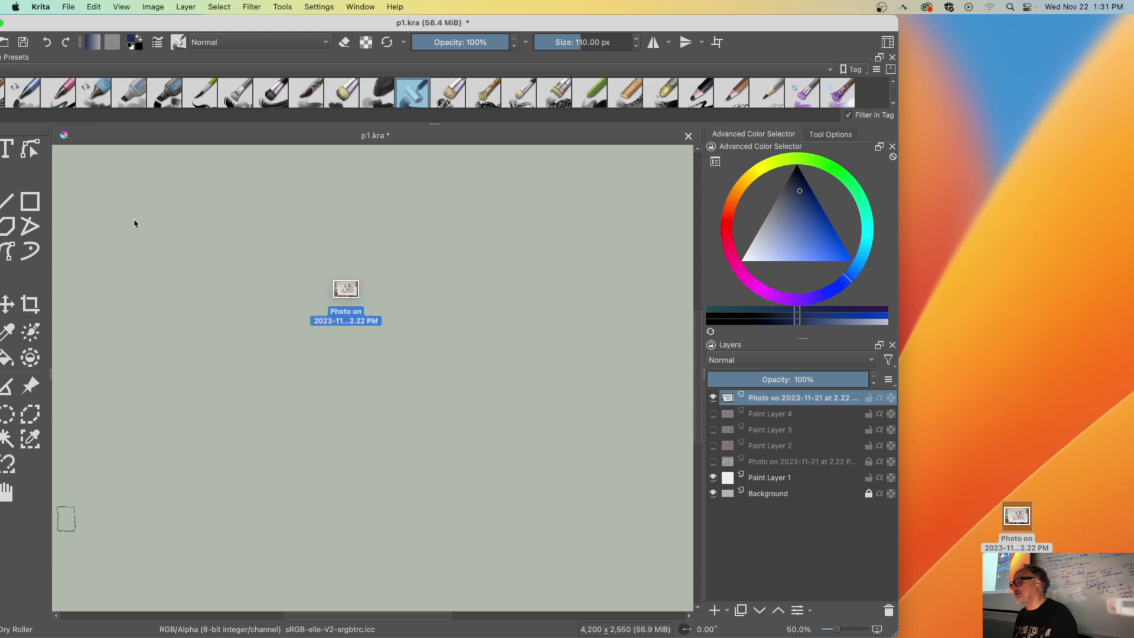
- Resize the Krita window to fill the screen again with the full toolbox visible
{"action": "left_click_drag", "start_coordinate": [896, 320], "coordinate": [1131, 320]}
{"action": "key", "text": "super+minus"}
{"action": "key", "text": "super+minus"}
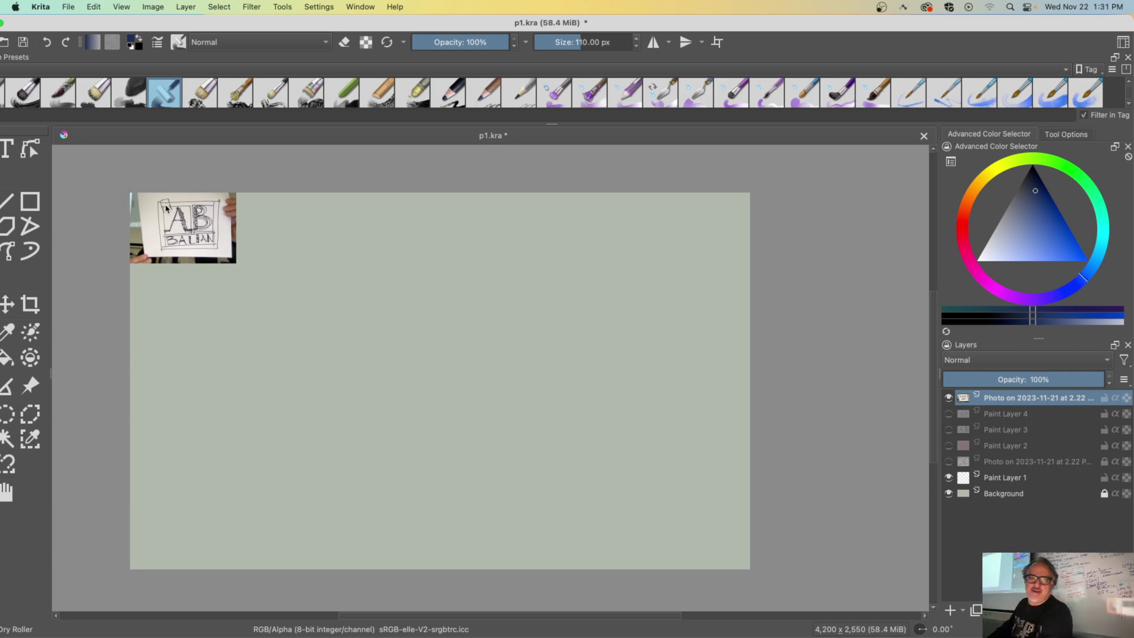
{"action": "scroll", "coordinate": [166, 207], "scroll_direction": "down", "scroll_amount": 1}
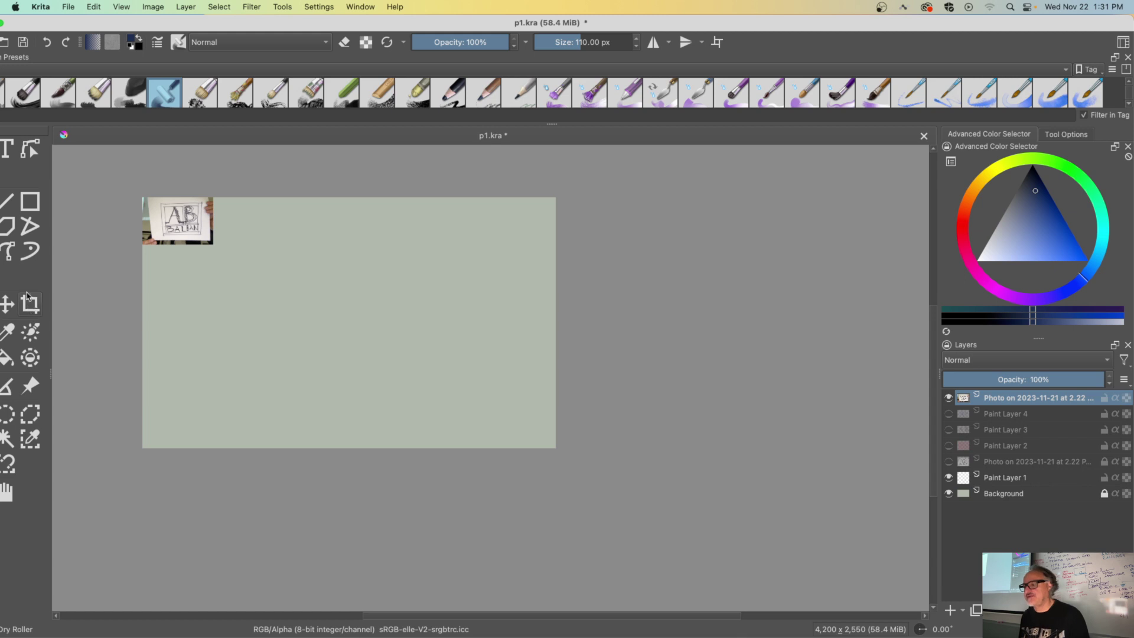
{"action": "left_click_drag", "start_coordinate": [1129, 18], "coordinate": [949, 4]}
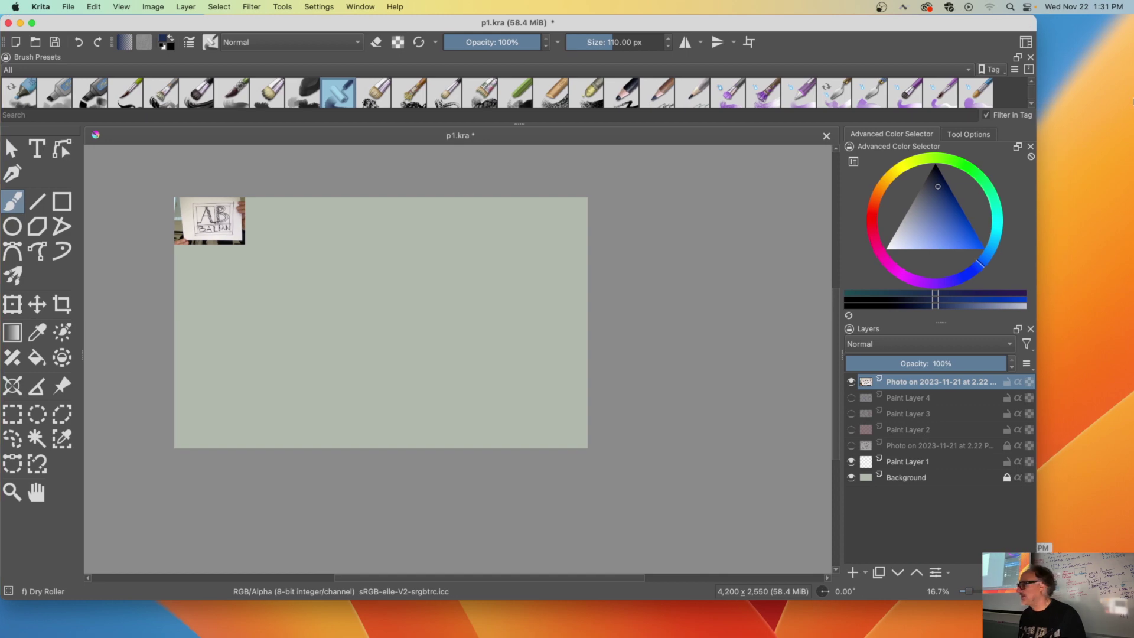
{"action": "left_click_drag", "start_coordinate": [1038, 234], "coordinate": [1132, 239]}
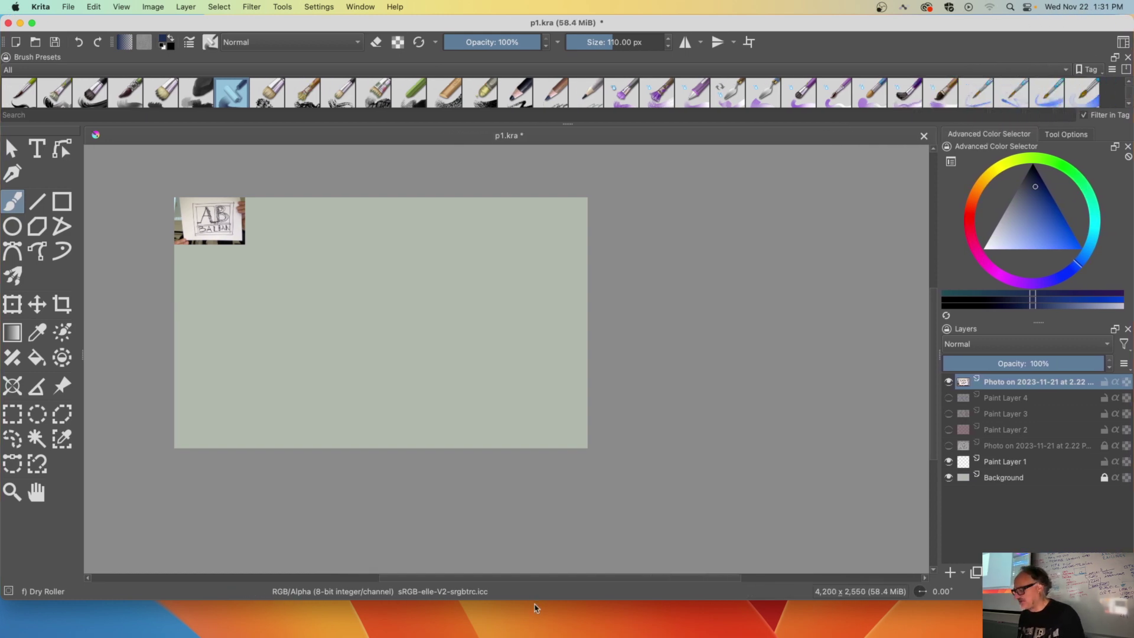
{"action": "left_click_drag", "start_coordinate": [535, 602], "coordinate": [534, 637]}
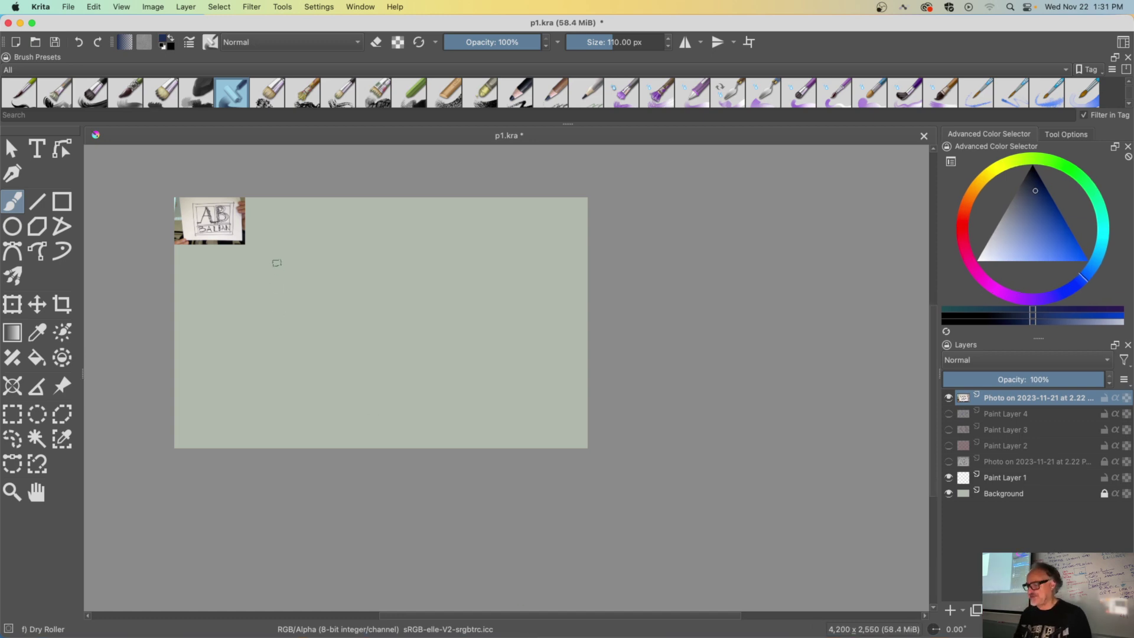
- Rename the imported photo layer as mySketch
{"action": "left_click_drag", "start_coordinate": [289, 276], "coordinate": [366, 343]}
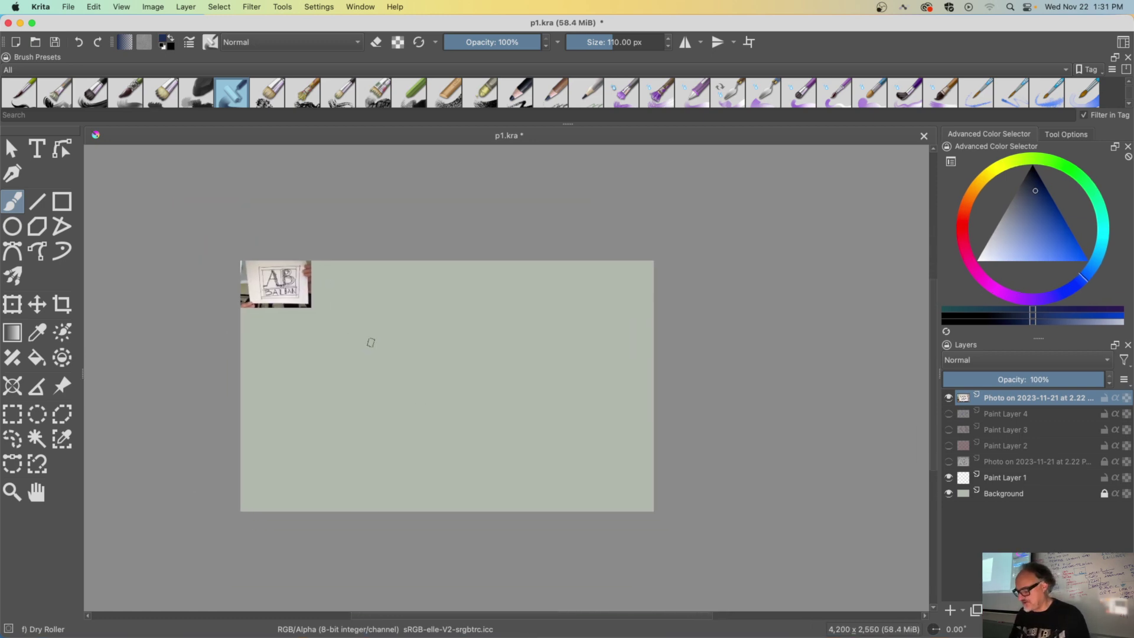
{"action": "scroll", "coordinate": [371, 342], "scroll_direction": "down", "scroll_amount": 2}
{"action": "scroll", "coordinate": [371, 343], "scroll_direction": "up", "scroll_amount": 2}
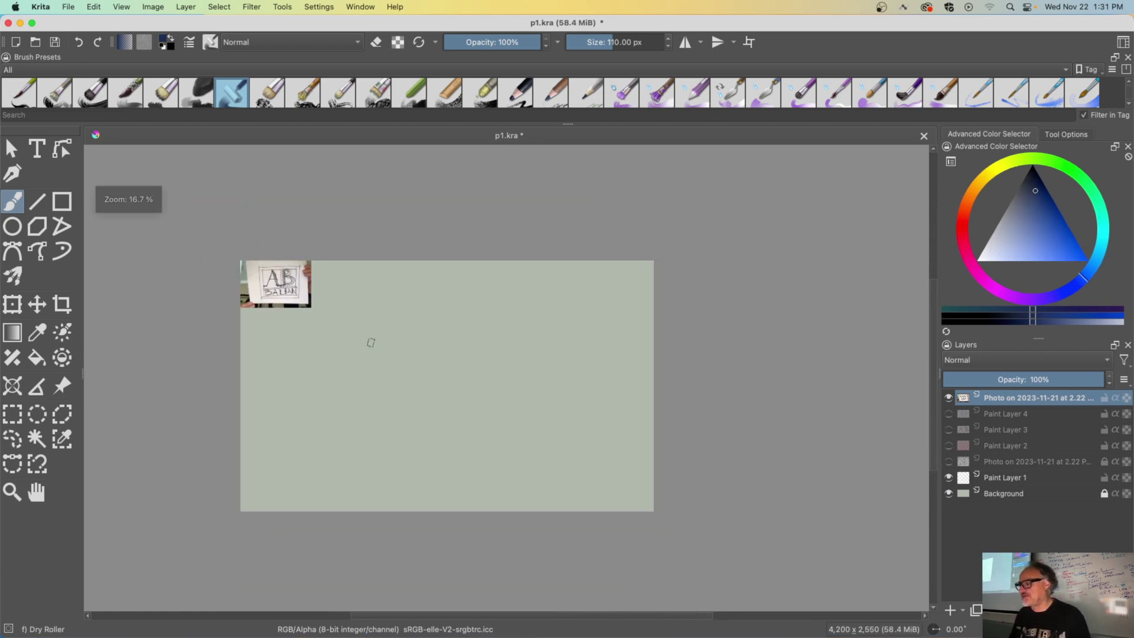
{"action": "left_click", "coordinate": [11, 304]}
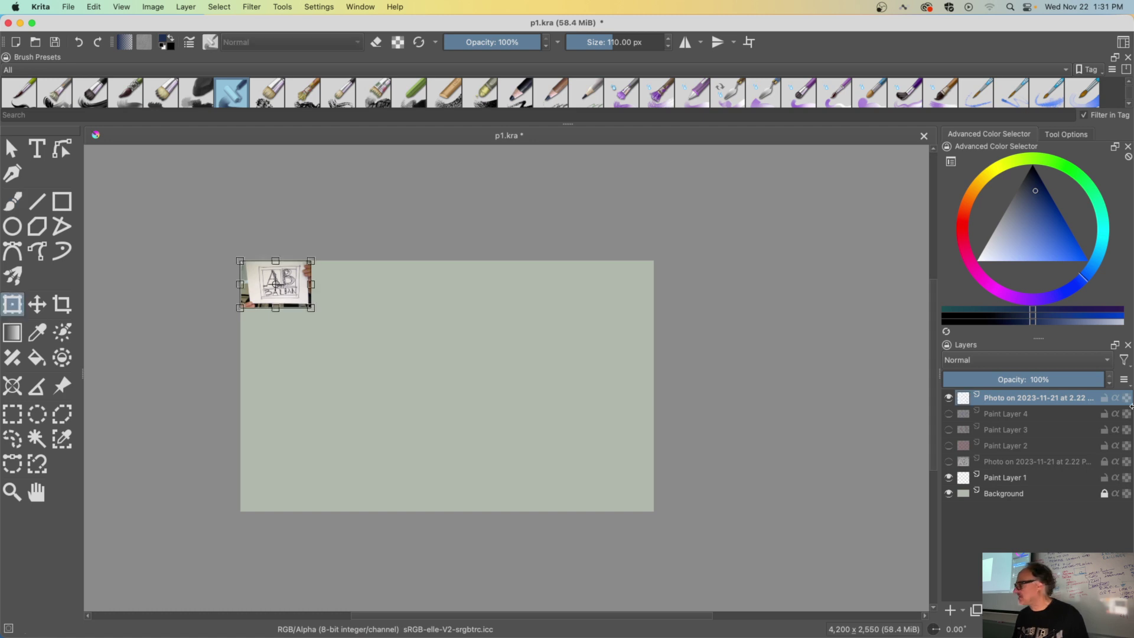
{"action": "double_click", "coordinate": [1006, 400]}
{"action": "type", "text": "mySketch"}
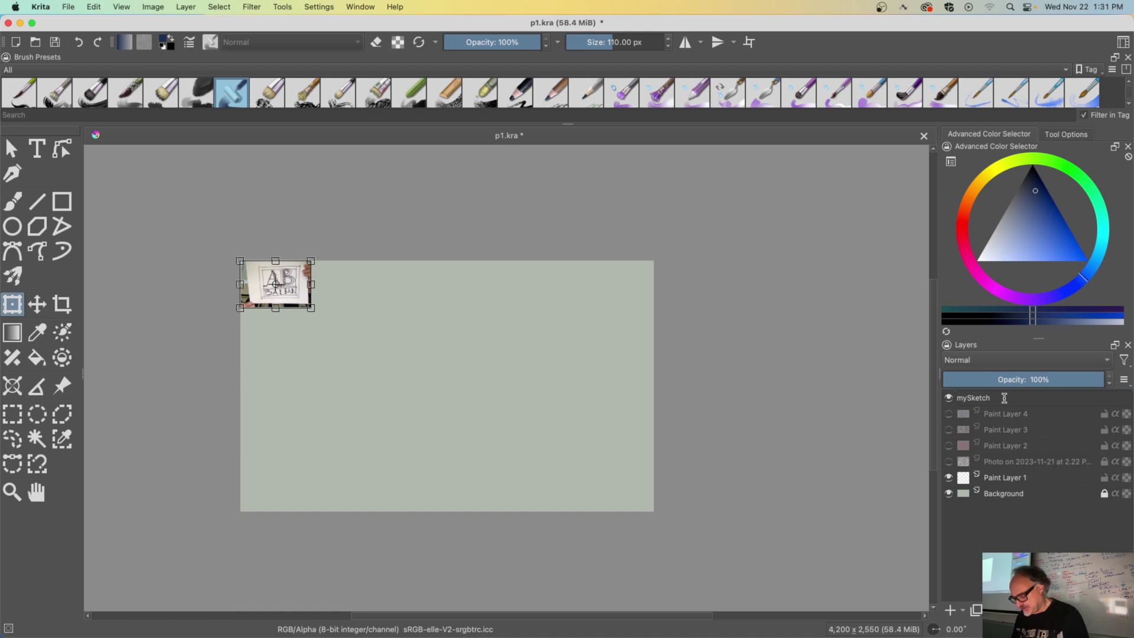
{"action": "key", "text": "Return"}
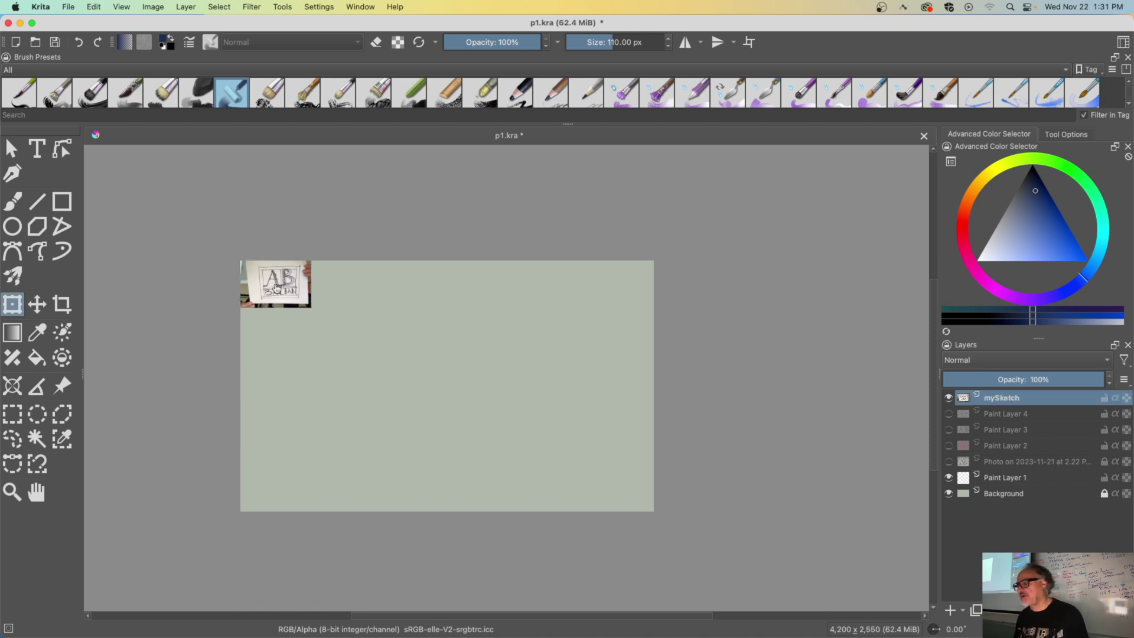
- Transform the mySketch photo, enlarging it proportionally to nearly the canvas height and positioning it near the centre
{"action": "mouse_move", "coordinate": [266, 284]}
{"action": "left_mouse_down"}
{"action": "mouse_move", "coordinate": [413, 377]}
{"action": "mouse_move", "coordinate": [469, 367]}
{"action": "mouse_move", "coordinate": [296, 246]}
{"action": "mouse_move", "coordinate": [291, 264]}
{"action": "left_mouse_up"}
{"action": "left_click_drag", "start_coordinate": [377, 329], "coordinate": [426, 387]}
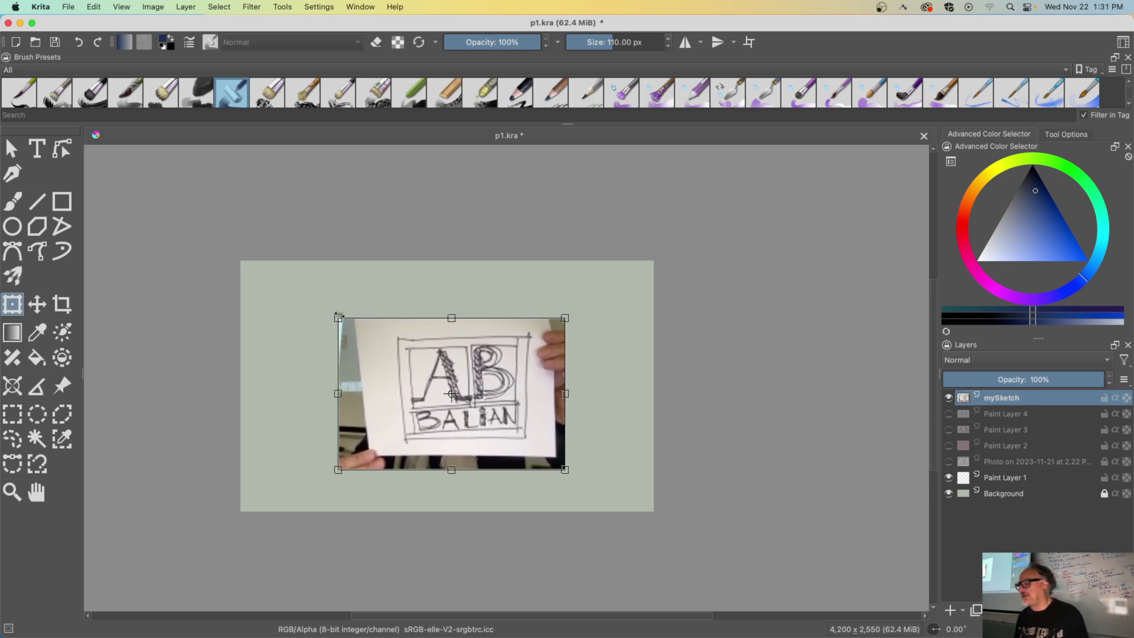
{"action": "left_click_drag", "start_coordinate": [325, 307], "coordinate": [252, 259]}
{"action": "left_click_drag", "start_coordinate": [416, 375], "coordinate": [453, 398]}
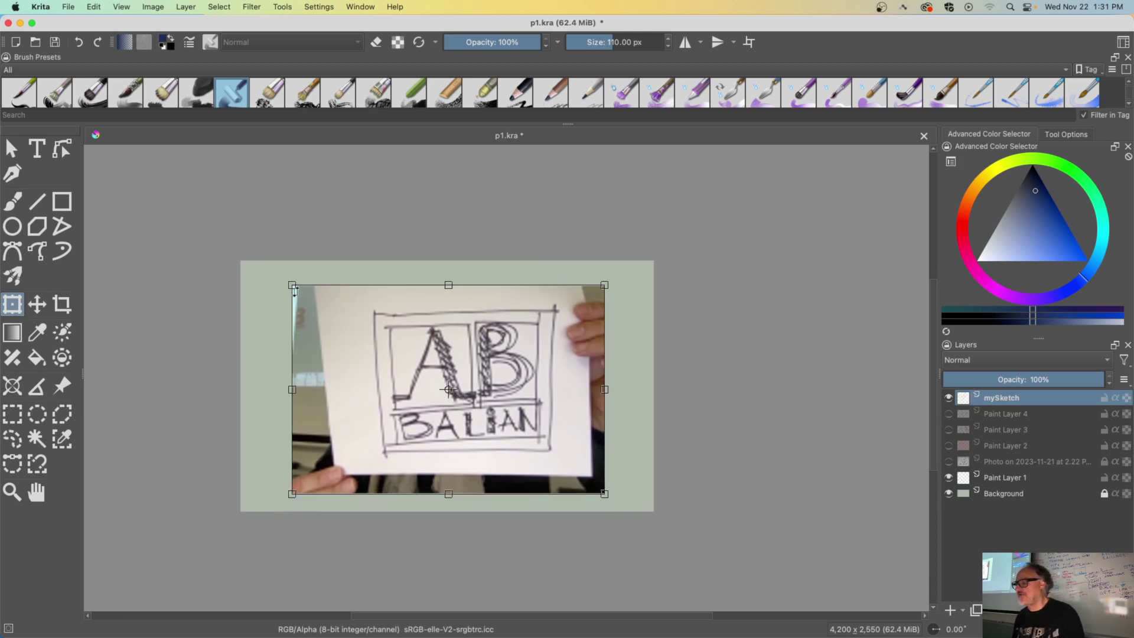
{"action": "left_click_drag", "start_coordinate": [290, 286], "coordinate": [240, 248]}
{"action": "left_click_drag", "start_coordinate": [358, 345], "coordinate": [371, 359]}
{"action": "key", "text": "Return"}
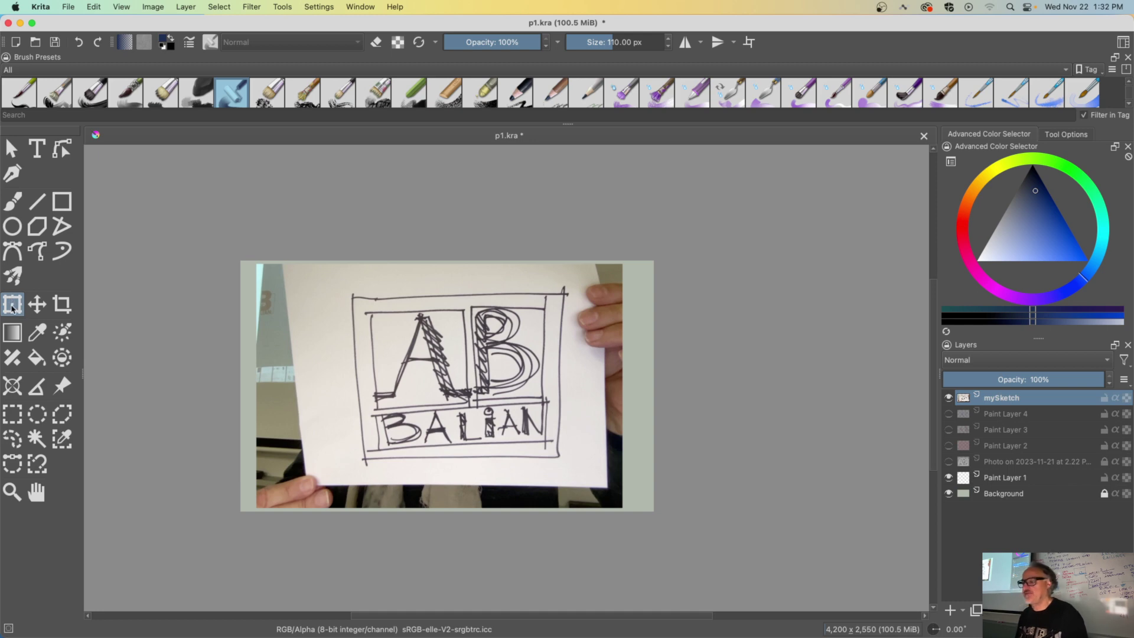
- Clear the photo background along the sketch paper's left side with a polygonal selection that follows the drawn frame
{"action": "left_click", "coordinate": [62, 418]}
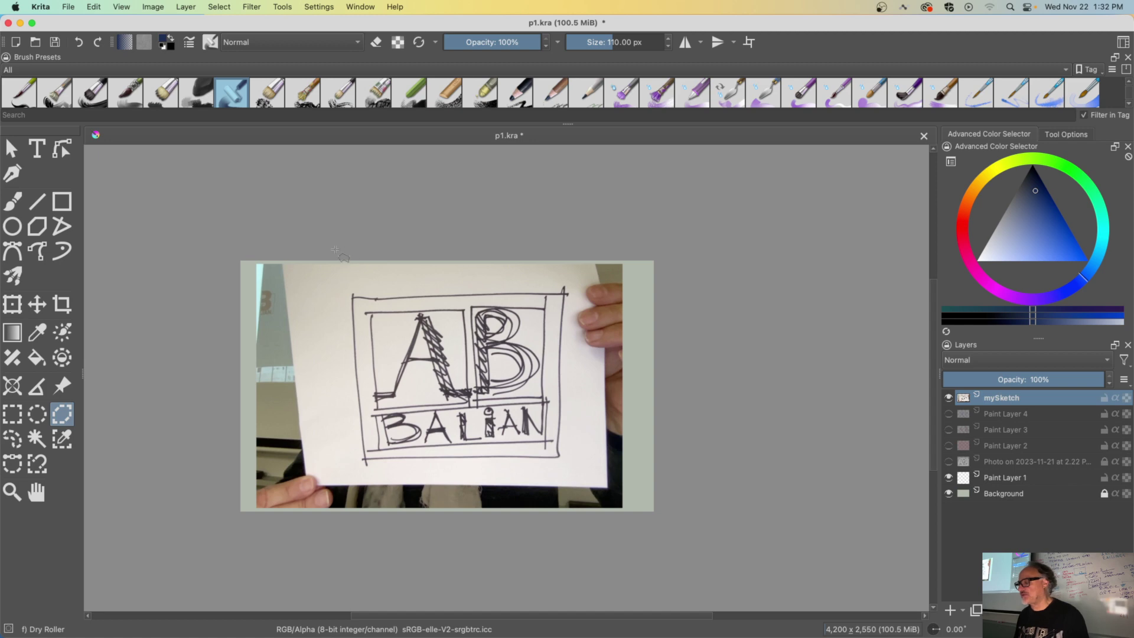
{"action": "mouse_move", "coordinate": [334, 249]}
{"action": "left_mouse_down"}
{"action": "mouse_move", "coordinate": [323, 439]}
{"action": "mouse_move", "coordinate": [366, 558]}
{"action": "mouse_move", "coordinate": [182, 536]}
{"action": "mouse_move", "coordinate": [177, 296]}
{"action": "left_mouse_up"}
{"action": "mouse_move", "coordinate": [240, 235]}
{"action": "left_mouse_down"}
{"action": "mouse_move", "coordinate": [316, 220]}
{"action": "mouse_move", "coordinate": [334, 251]}
{"action": "left_mouse_up"}
{"action": "key", "text": "Delete"}
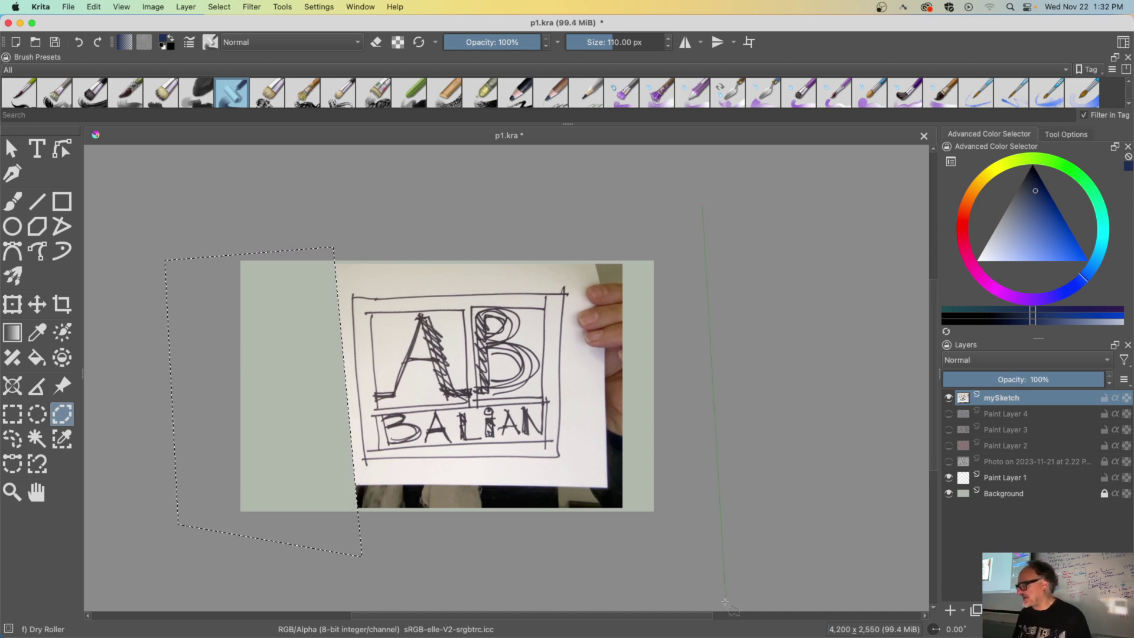
- Clear the hand and background along the sketch paper's right side with a second polygonal selection
{"action": "mouse_move", "coordinate": [589, 574]}
{"action": "left_mouse_down"}
{"action": "mouse_move", "coordinate": [590, 387]}
{"action": "mouse_move", "coordinate": [615, 232]}
{"action": "mouse_move", "coordinate": [570, 212]}
{"action": "mouse_move", "coordinate": [705, 208]}
{"action": "left_mouse_up"}
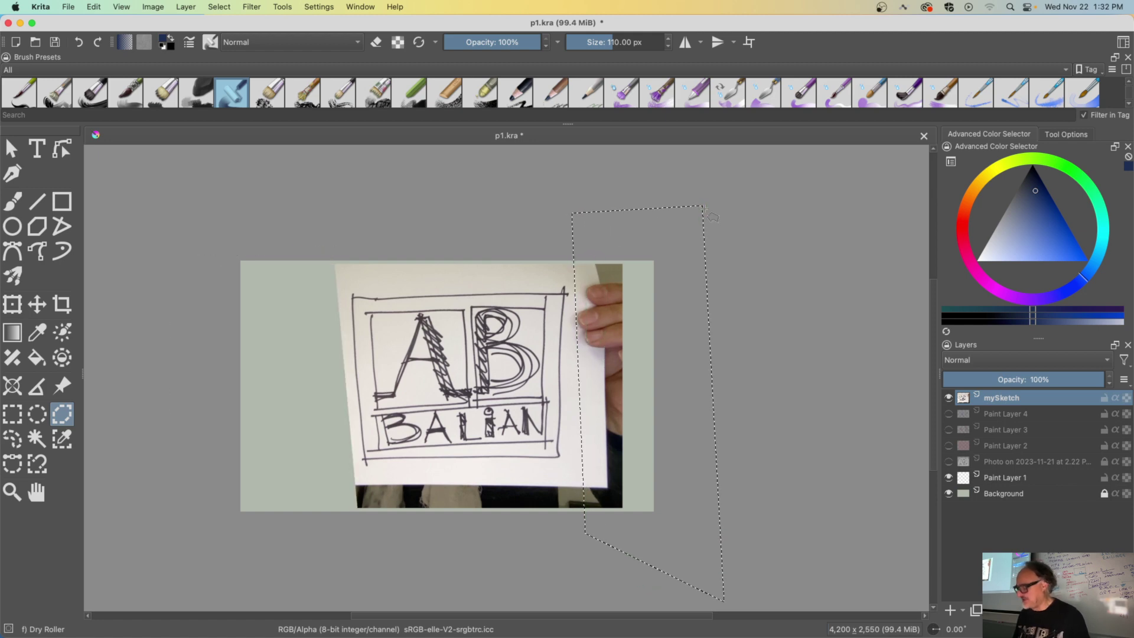
{"action": "key", "text": "shift+BackSpace"}
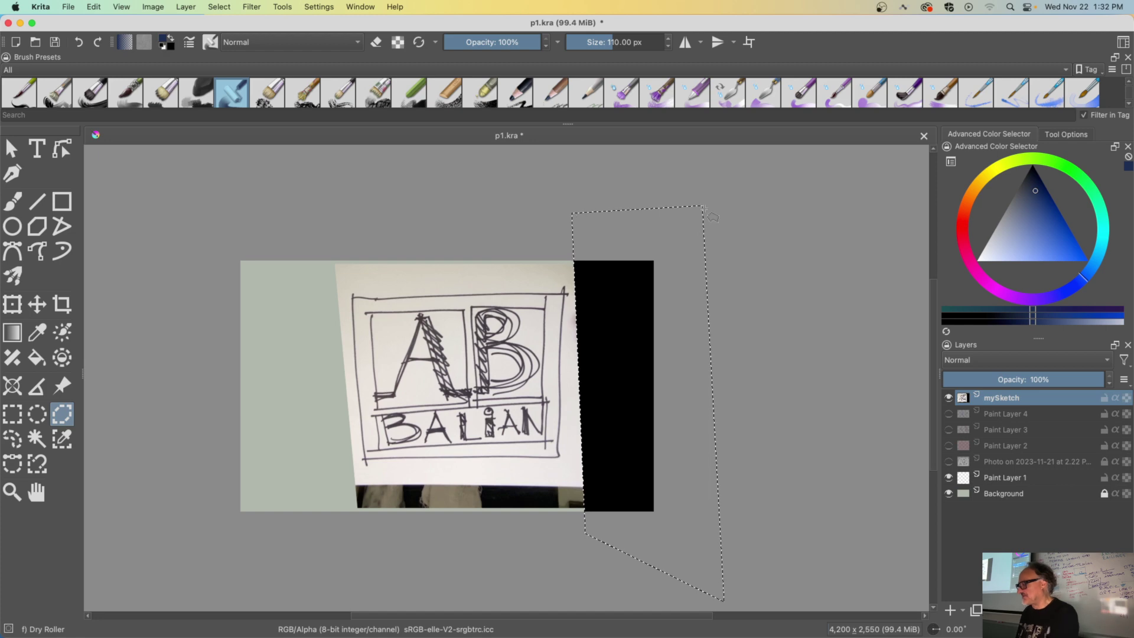
{"action": "key", "text": "super+z"}
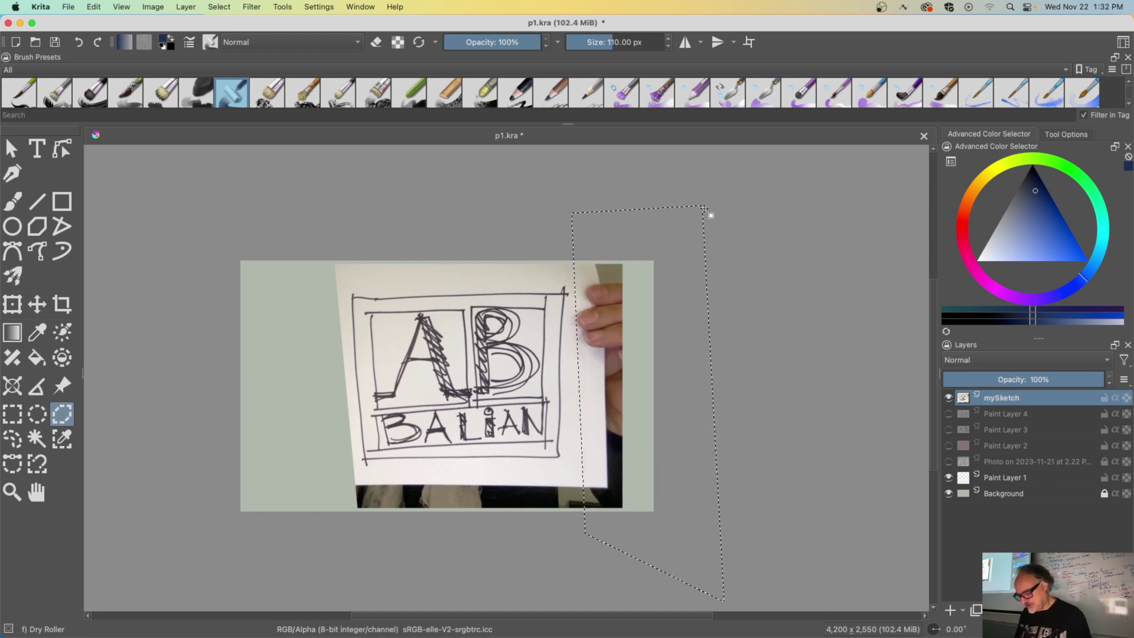
{"action": "key", "text": "Delete"}
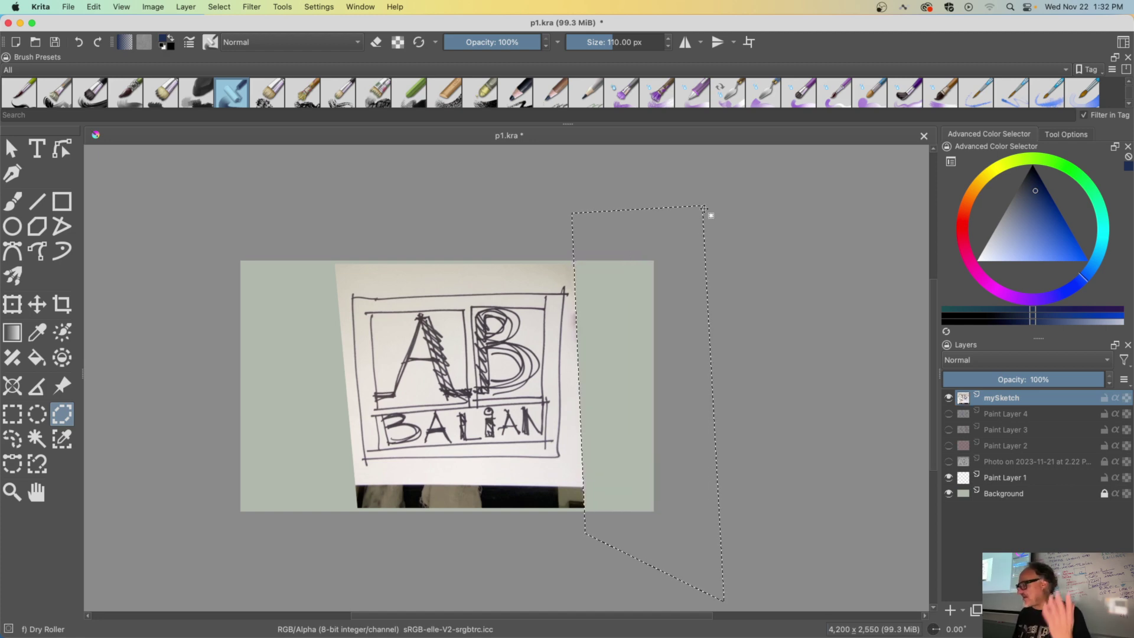
- Clear the strips below and above the drawn frame with rectangular selections, then deselect
{"action": "left_click", "coordinate": [12, 414]}
{"action": "left_click_drag", "start_coordinate": [341, 477], "coordinate": [720, 567]}
{"action": "key", "text": "Delete"}
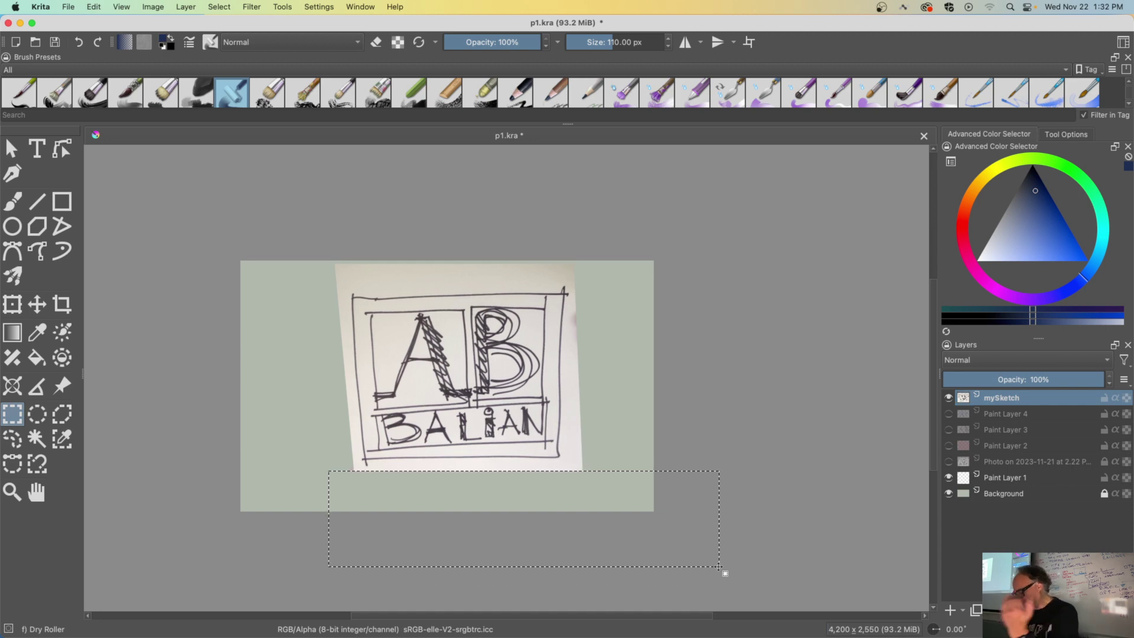
{"action": "left_click_drag", "start_coordinate": [216, 194], "coordinate": [652, 286]}
{"action": "key", "text": "Delete"}
{"action": "key", "text": "super+shift+a"}
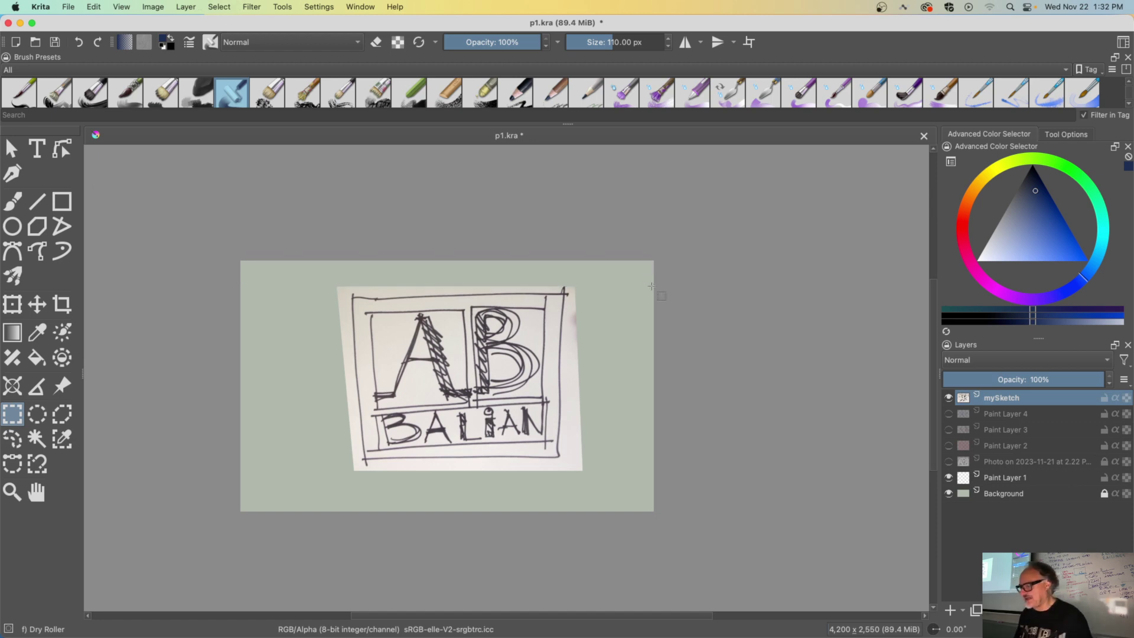
- Transform the trimmed sketch, enlarging it to nearly the canvas height, centring it and rotating it slightly clockwise to level the frame
{"action": "key", "text": "super+t"}
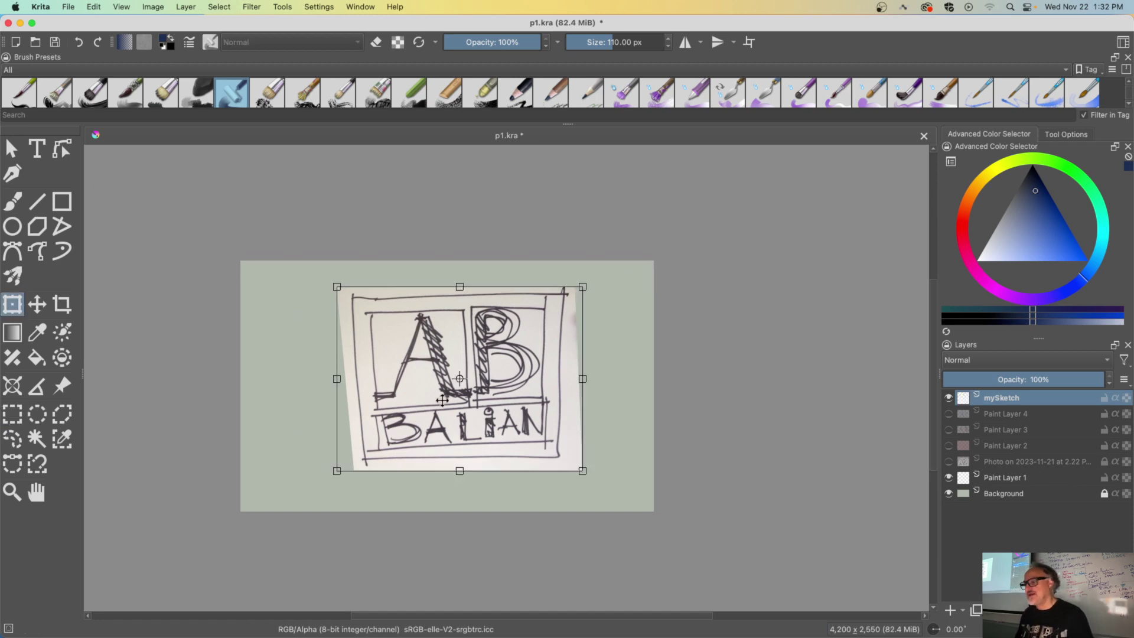
{"action": "mouse_move", "coordinate": [408, 357]}
{"action": "left_mouse_down"}
{"action": "mouse_move", "coordinate": [374, 347]}
{"action": "mouse_move", "coordinate": [400, 367]}
{"action": "left_mouse_up"}
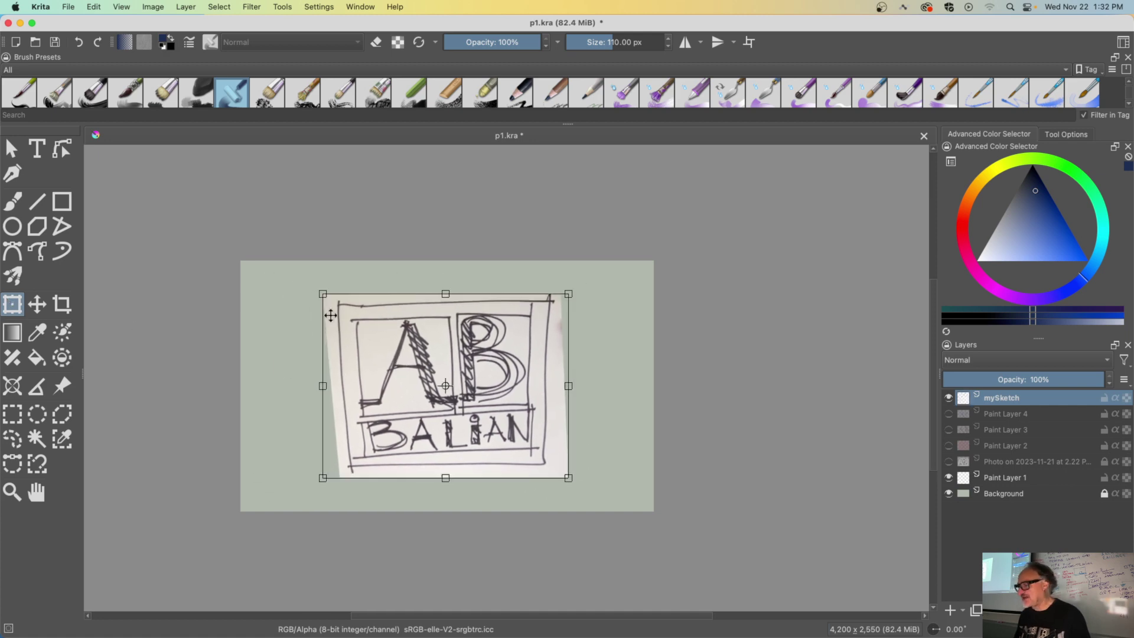
{"action": "left_click_drag", "start_coordinate": [246, 245], "coordinate": [244, 244]}
{"action": "left_click_drag", "start_coordinate": [390, 324], "coordinate": [420, 345]}
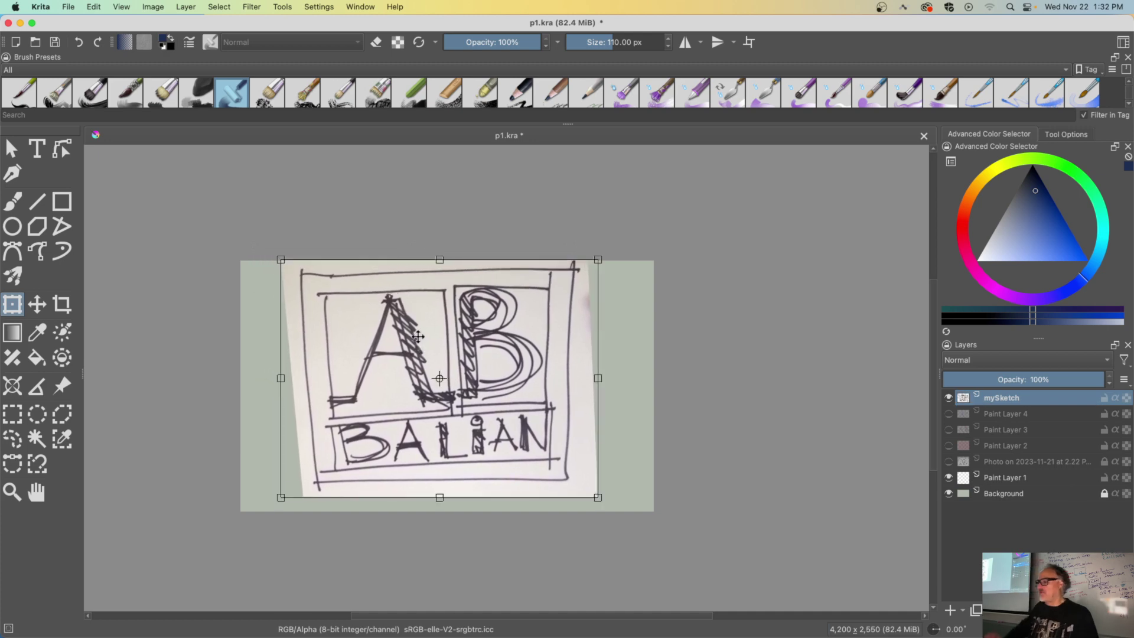
{"action": "key", "text": "Return"}
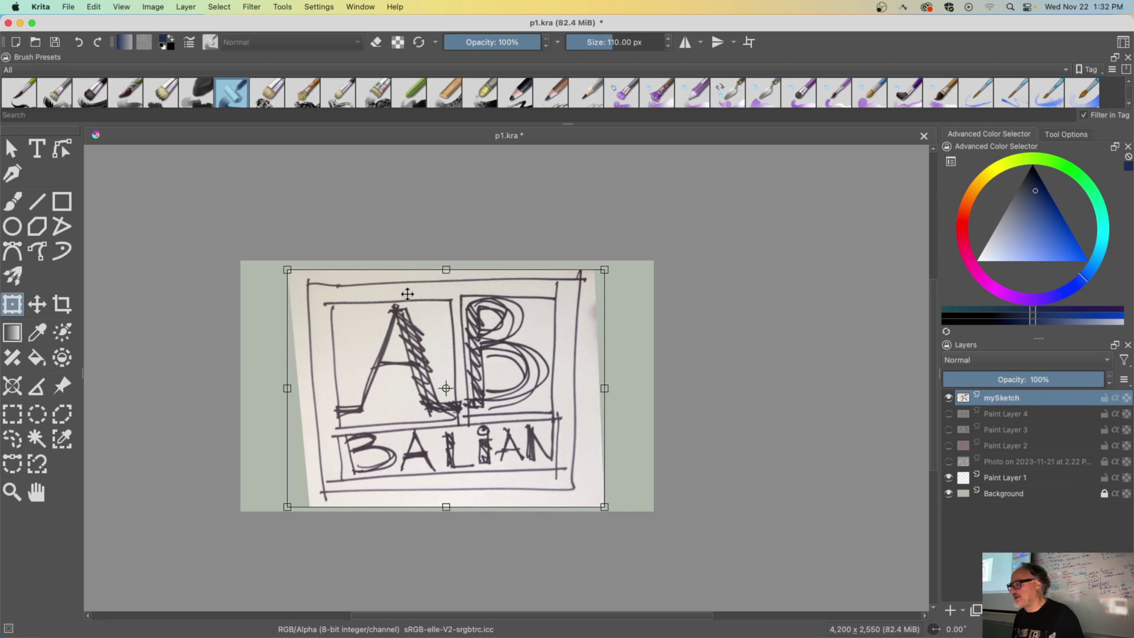
{"action": "left_click_drag", "start_coordinate": [275, 266], "coordinate": [279, 261]}
- Lock the mySketch layer and add a new paint layer above it
{"action": "left_click", "coordinate": [1106, 399]}
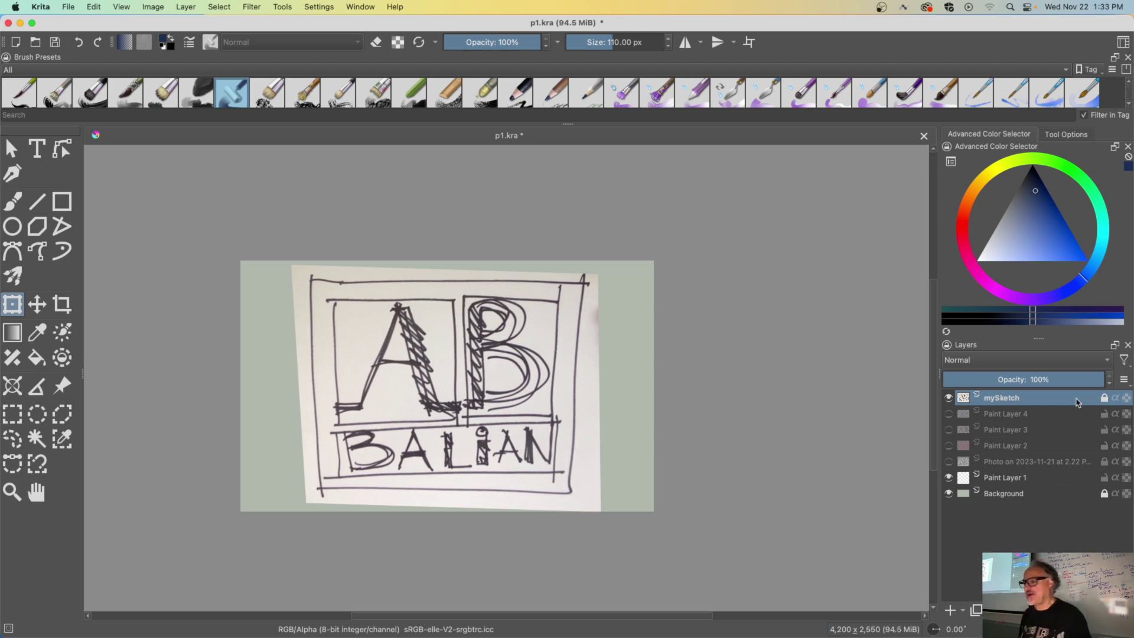
{"action": "left_click", "coordinate": [951, 609]}
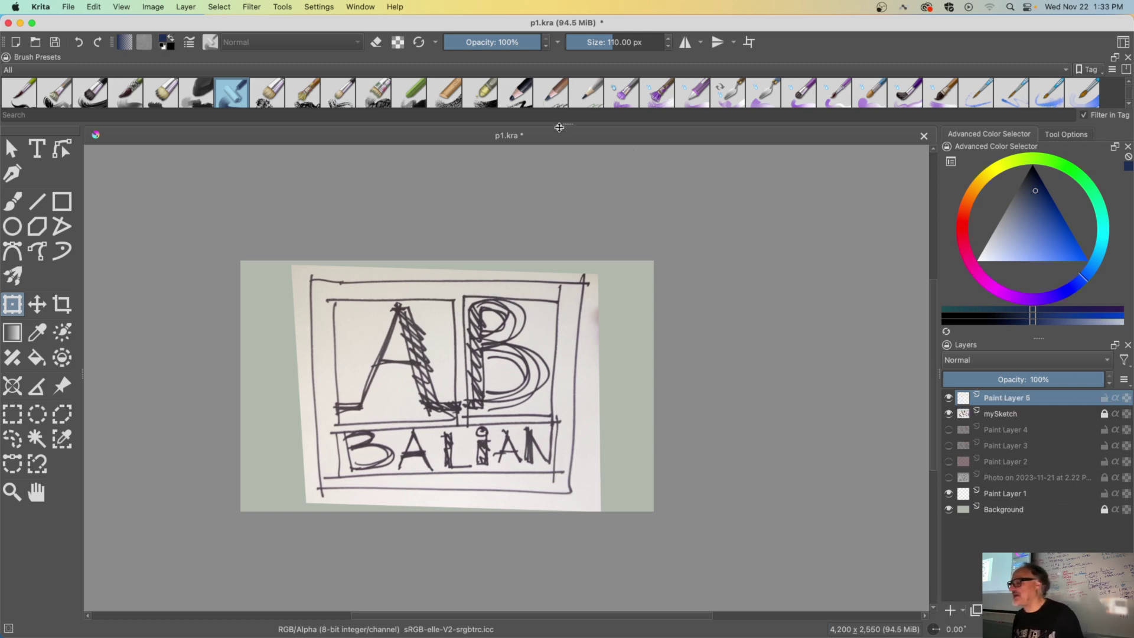
- Select a rectangle about 2,800 by 2,272 px around the logo's outer frame and choose a dark red foreground colour
{"action": "key", "text": "plus"}
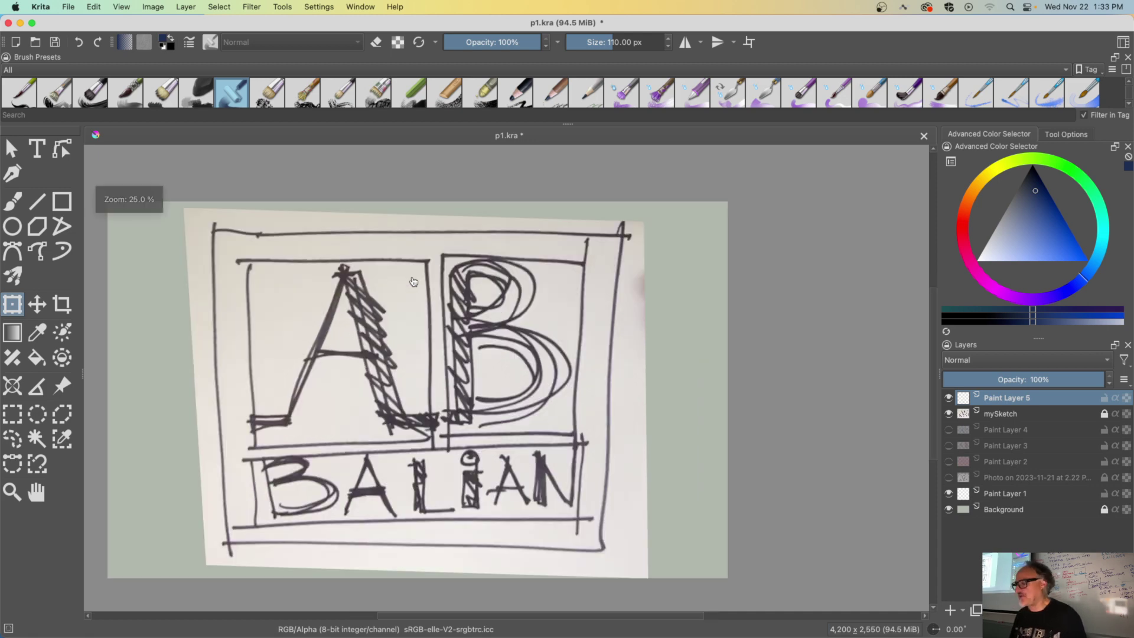
{"action": "left_click_drag", "start_coordinate": [386, 337], "coordinate": [451, 321]}
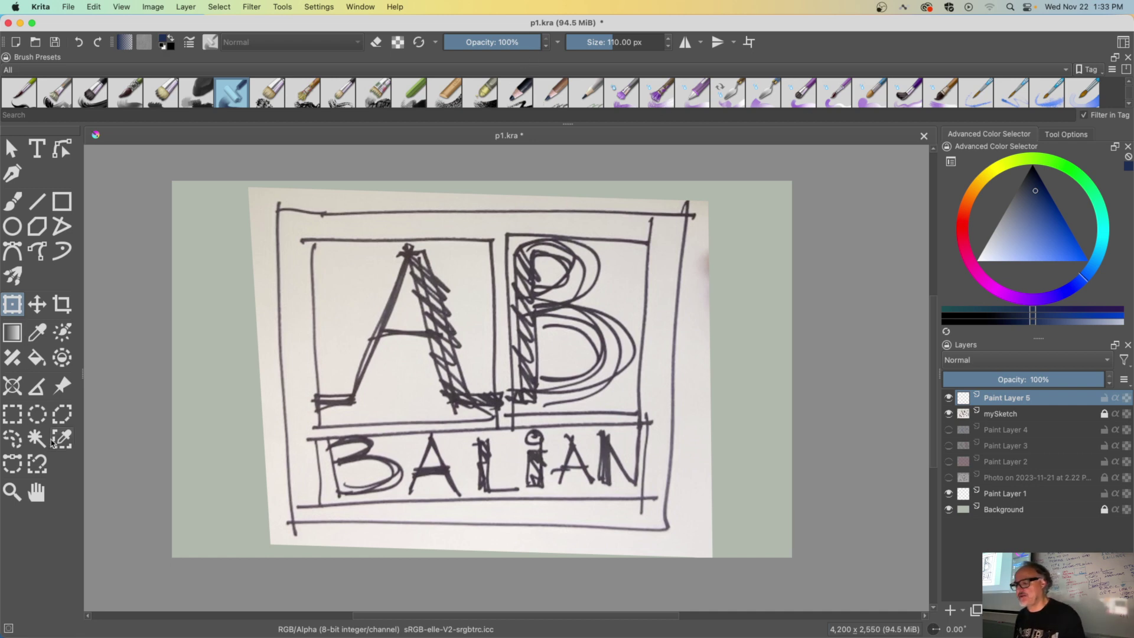
{"action": "left_click", "coordinate": [13, 415]}
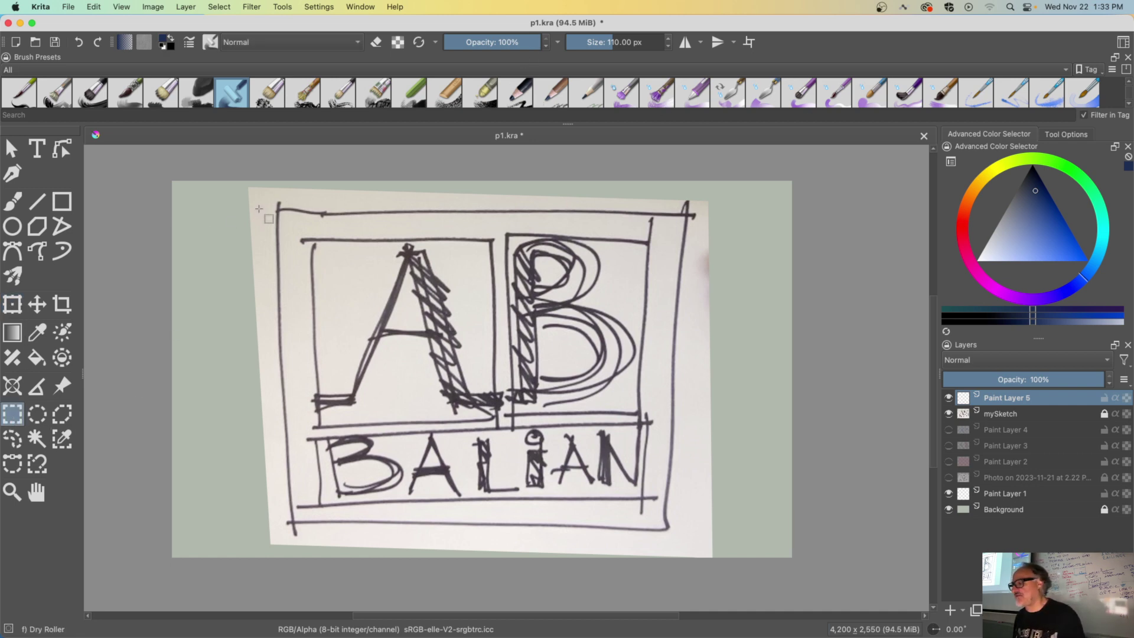
{"action": "left_click_drag", "start_coordinate": [272, 202], "coordinate": [685, 538]}
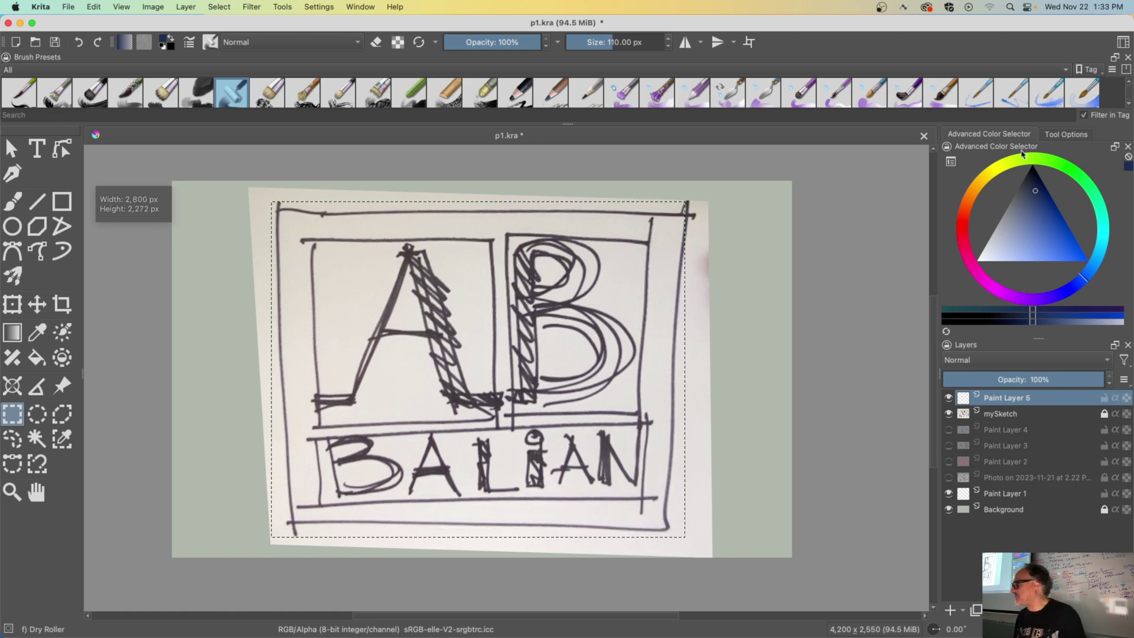
{"action": "left_click", "coordinate": [963, 227]}
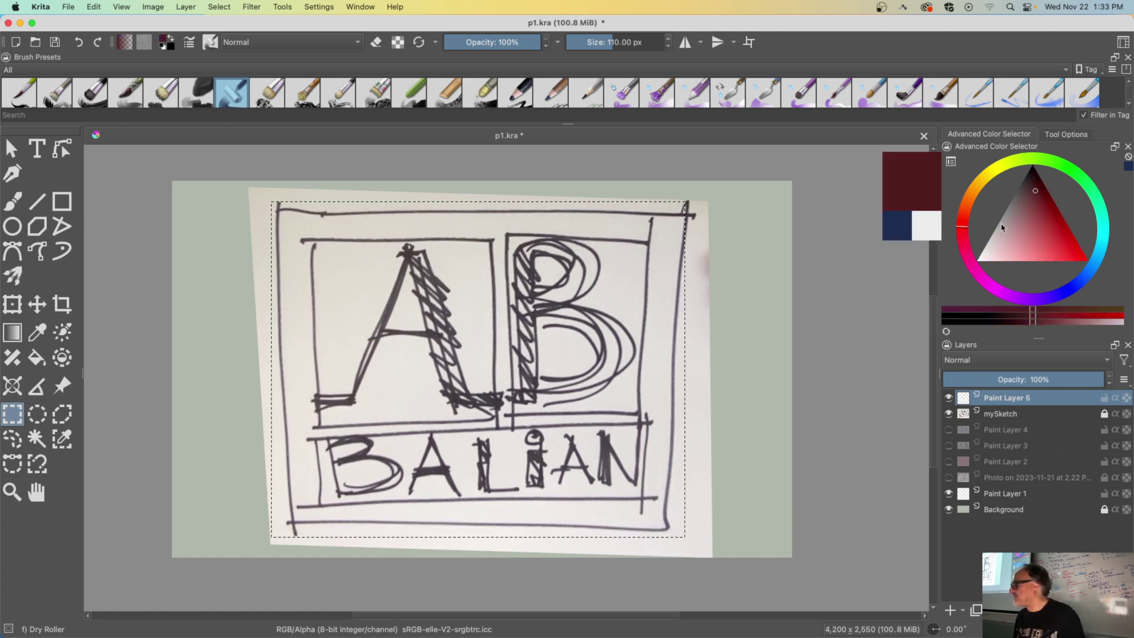
{"action": "left_click", "coordinate": [1043, 216]}
- Try to fill the outer frame selection with semi-transparent dark red after setting the opacity to 43%
{"action": "left_click", "coordinate": [478, 41]}
{"action": "left_click_drag", "start_coordinate": [479, 41], "coordinate": [486, 41]}
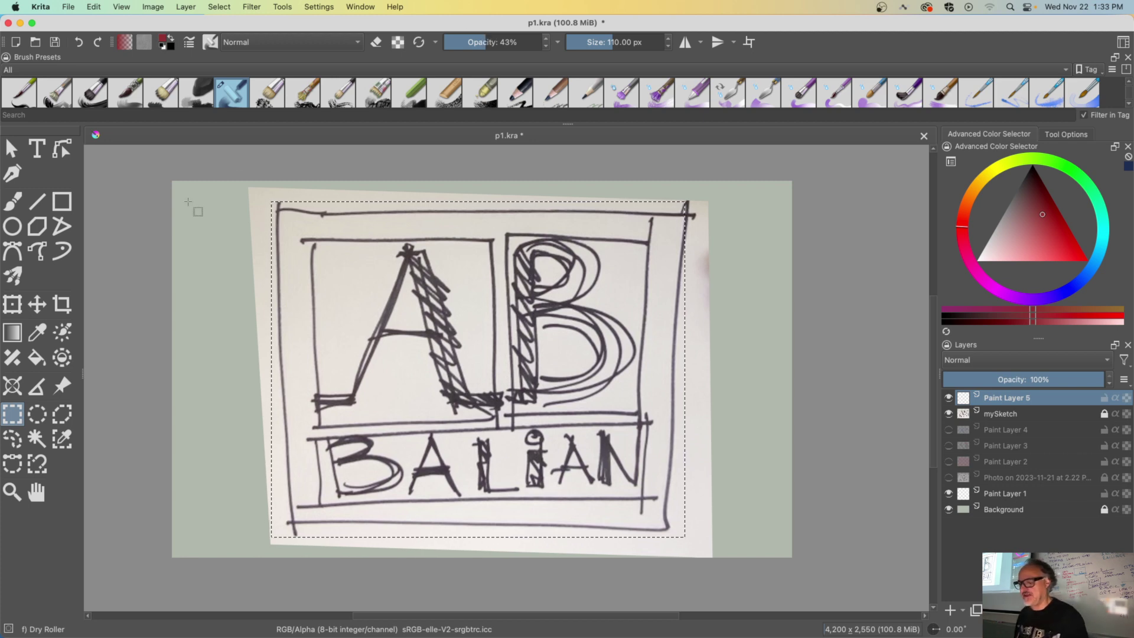
{"action": "left_click", "coordinate": [37, 357]}
{"action": "left_click", "coordinate": [405, 375]}
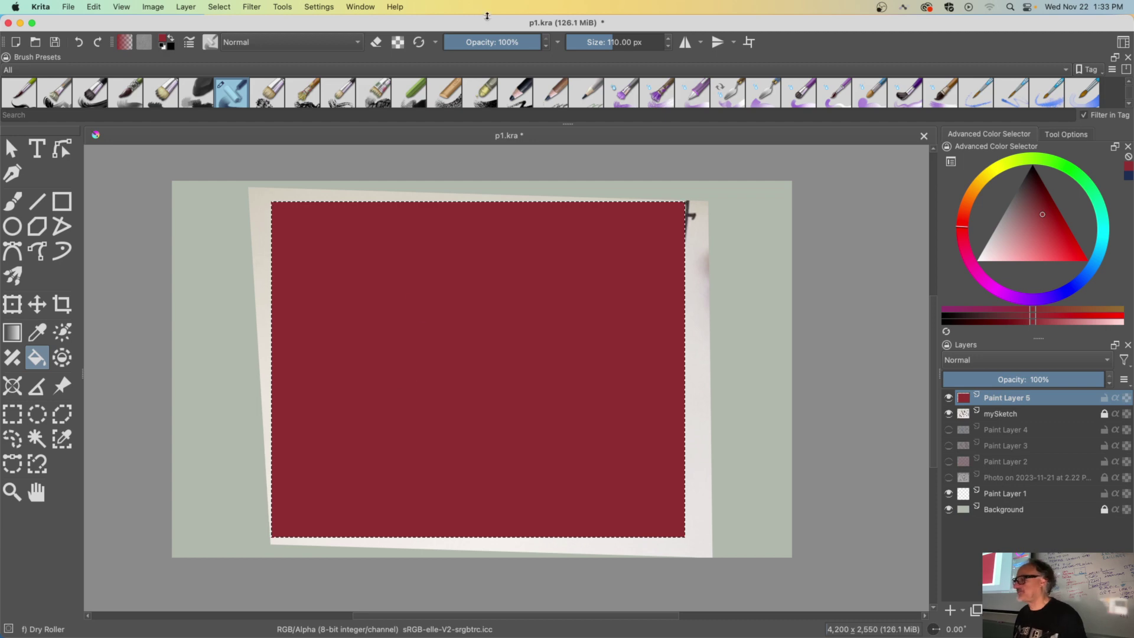
- Undo the opaque fill and refill the outer frame selection with dark red at 37% opacity
{"action": "left_click_drag", "start_coordinate": [526, 43], "coordinate": [480, 40]}
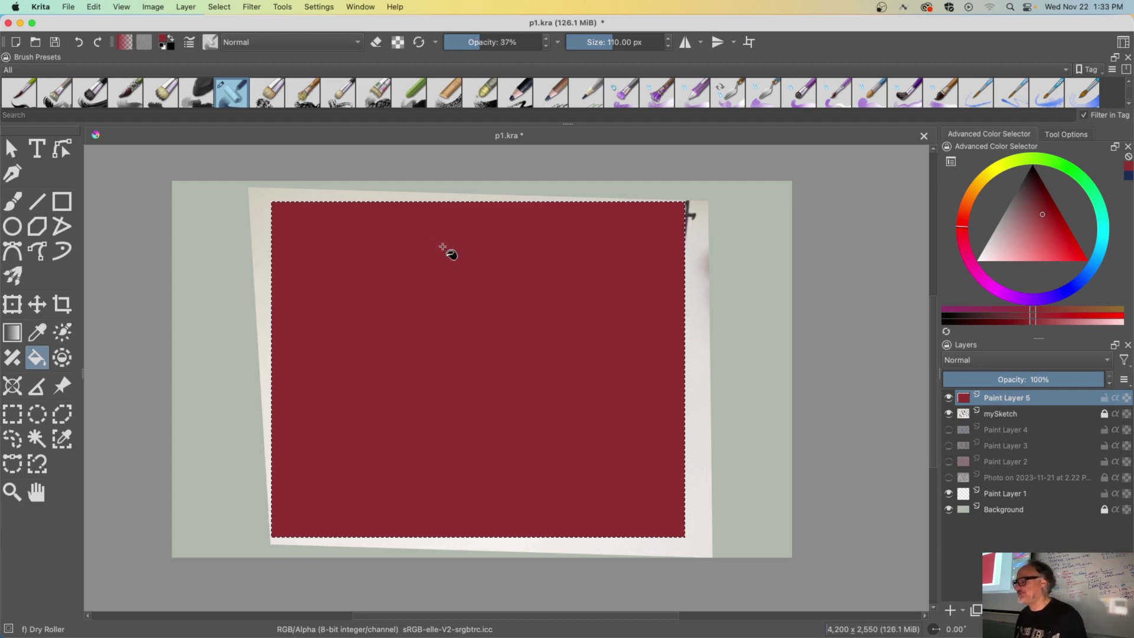
{"action": "key", "text": "super+z"}
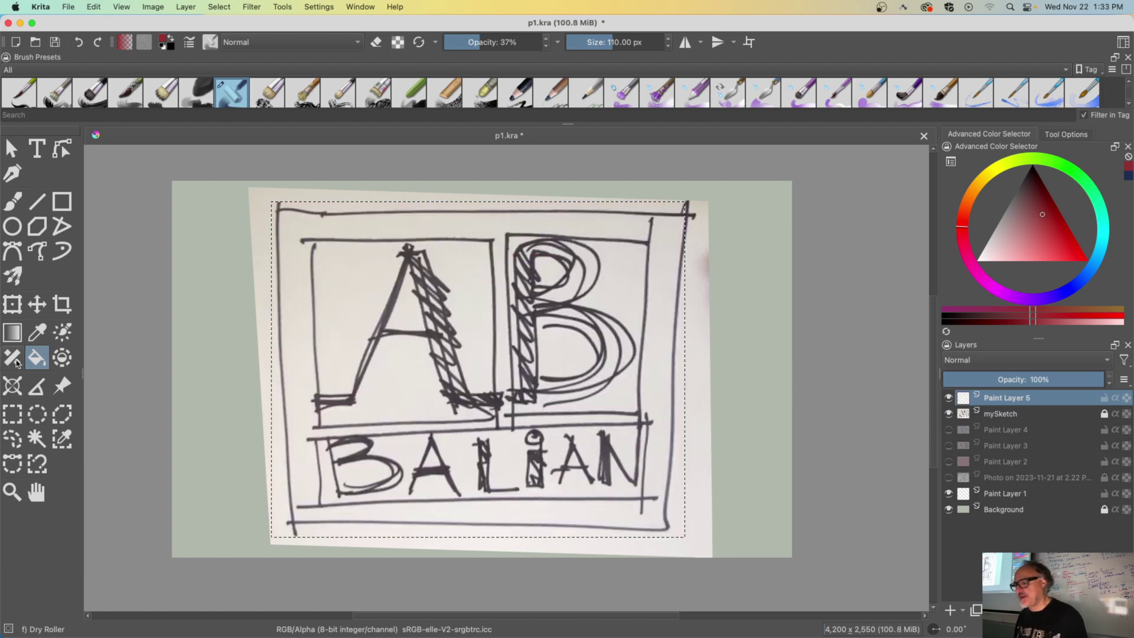
{"action": "left_click", "coordinate": [439, 423]}
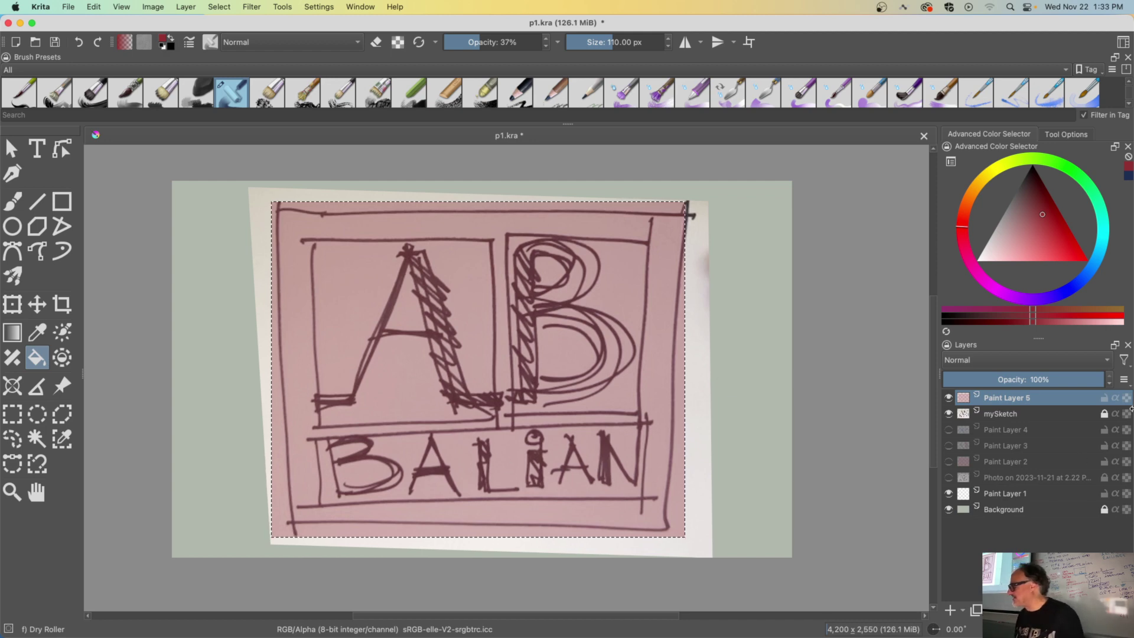
- Add another paint layer and fill a rectangle around the lettering below the AB initials with a darker red at 37% opacity, then deselect
{"action": "left_click", "coordinate": [950, 609]}
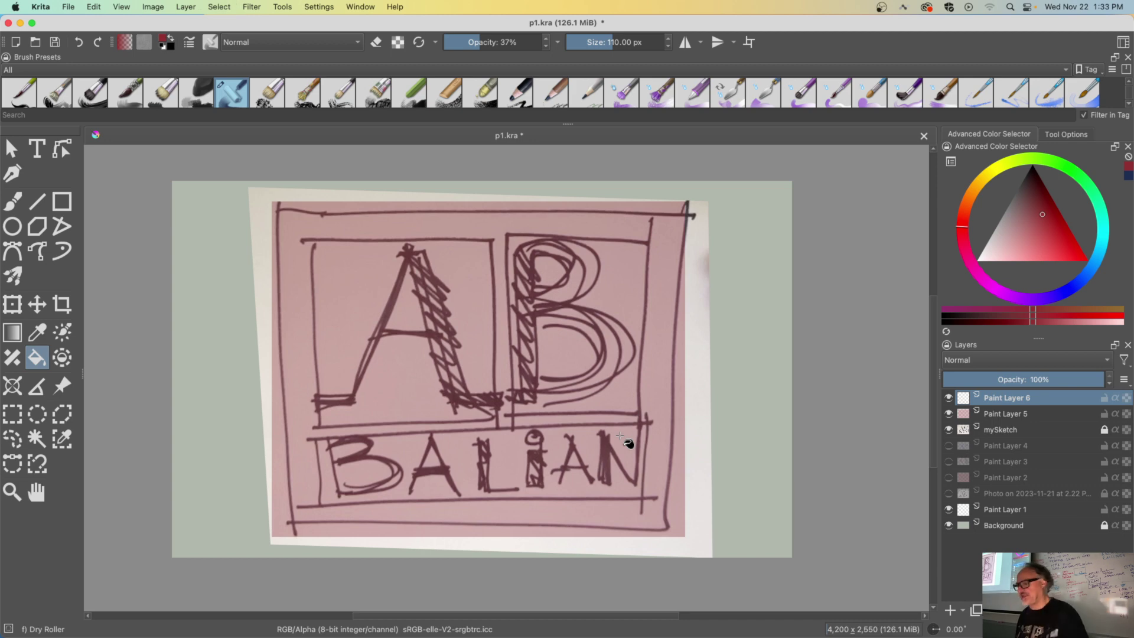
{"action": "key", "text": "ctrl+r"}
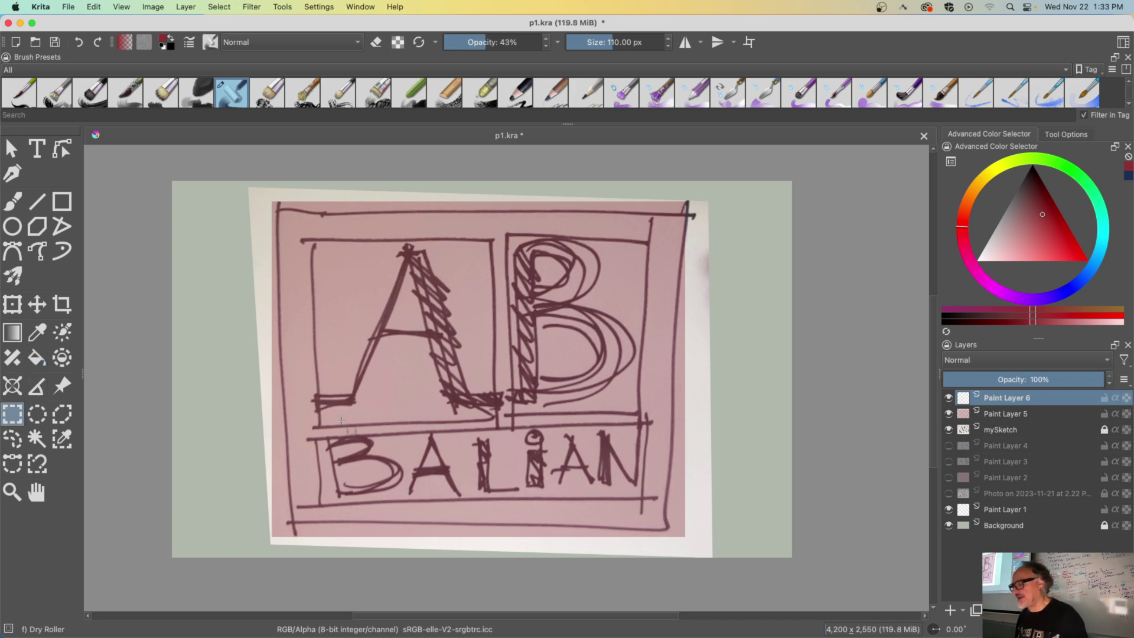
{"action": "left_click_drag", "start_coordinate": [305, 432], "coordinate": [642, 512]}
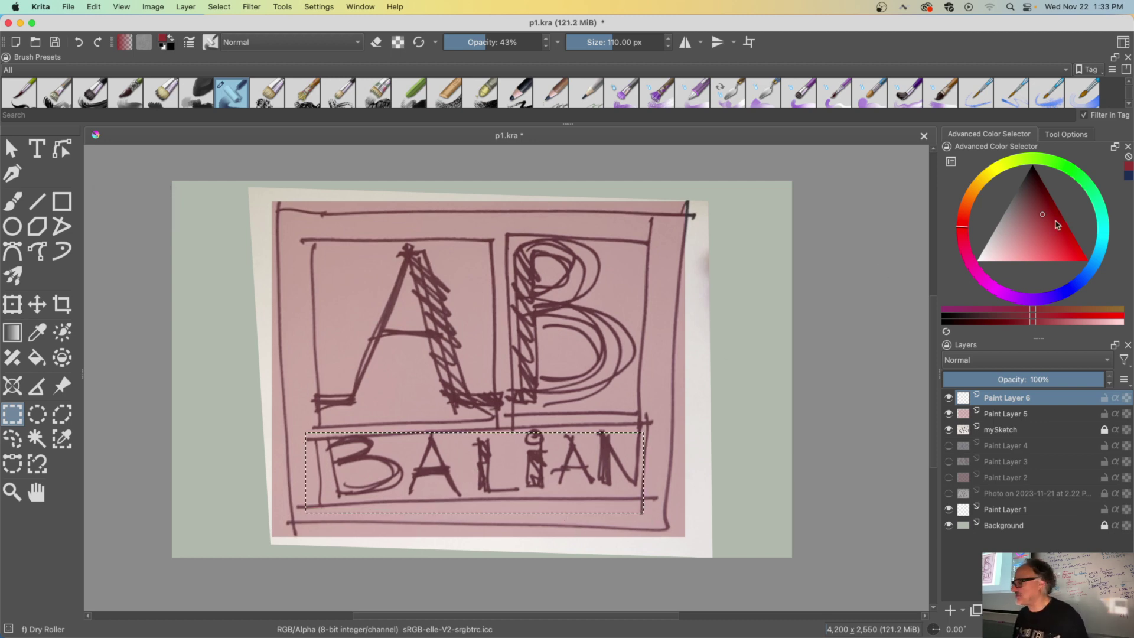
{"action": "left_click", "coordinate": [1038, 204]}
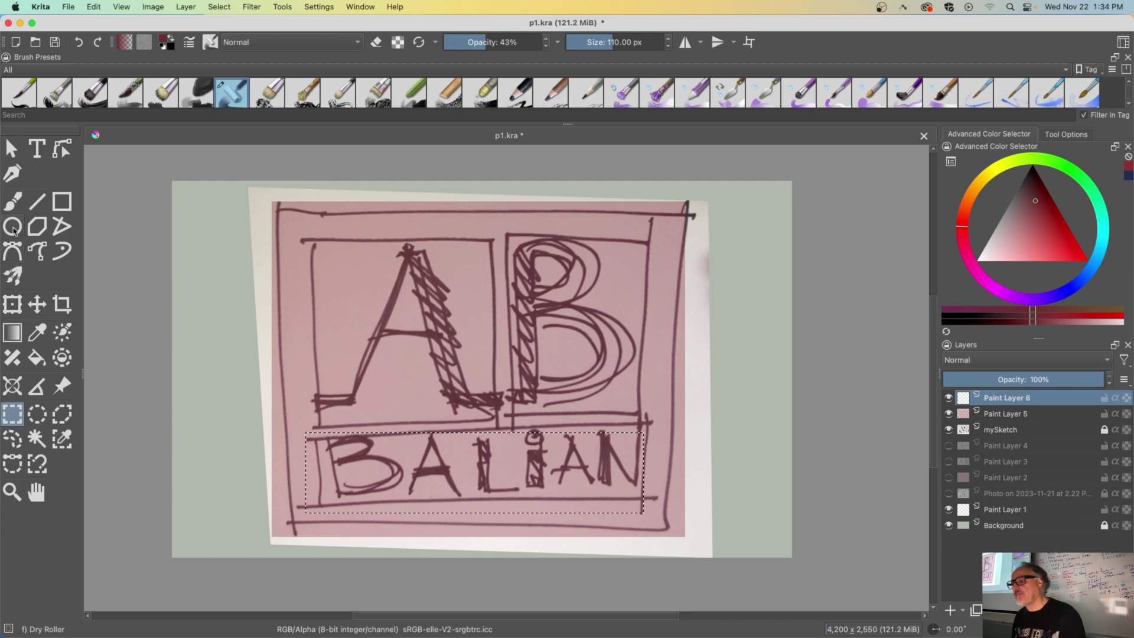
{"action": "left_click", "coordinate": [36, 358]}
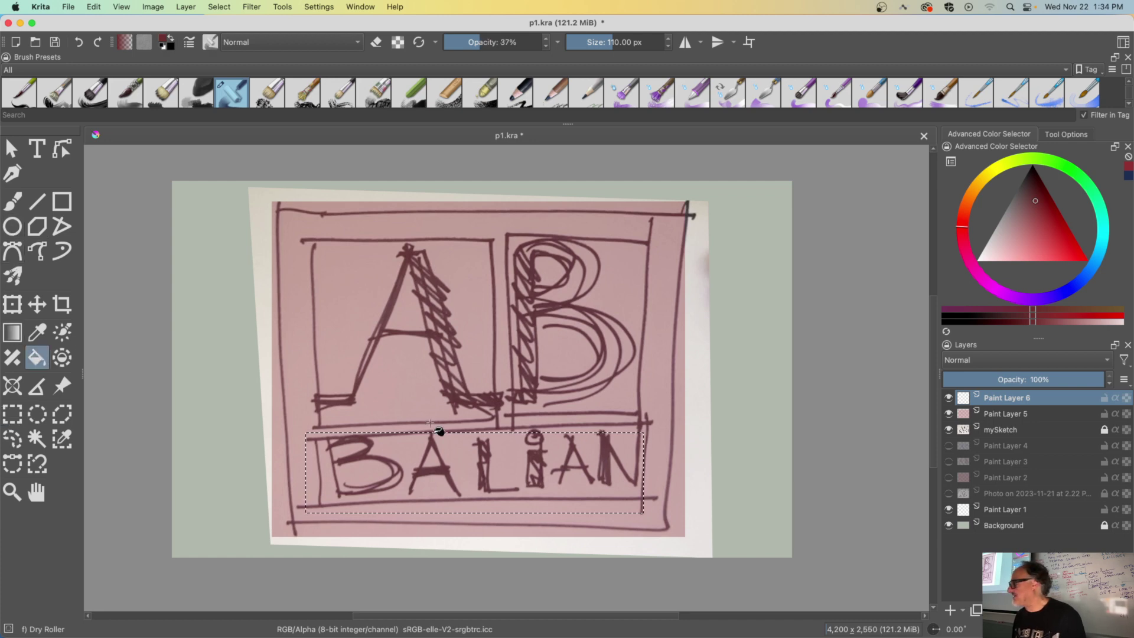
{"action": "left_click", "coordinate": [459, 459]}
{"action": "key", "text": "super+shift+a"}
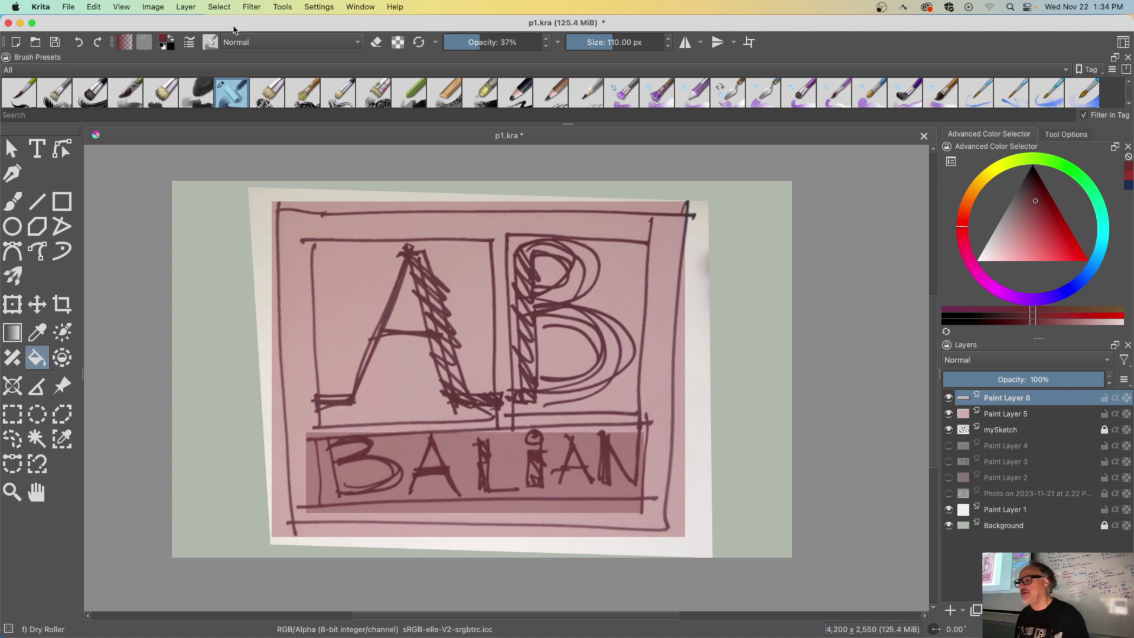
- Set the keyboard shortcut scheme to photoshop_compatible in the program preferences
{"action": "left_click", "coordinate": [70, 8]}
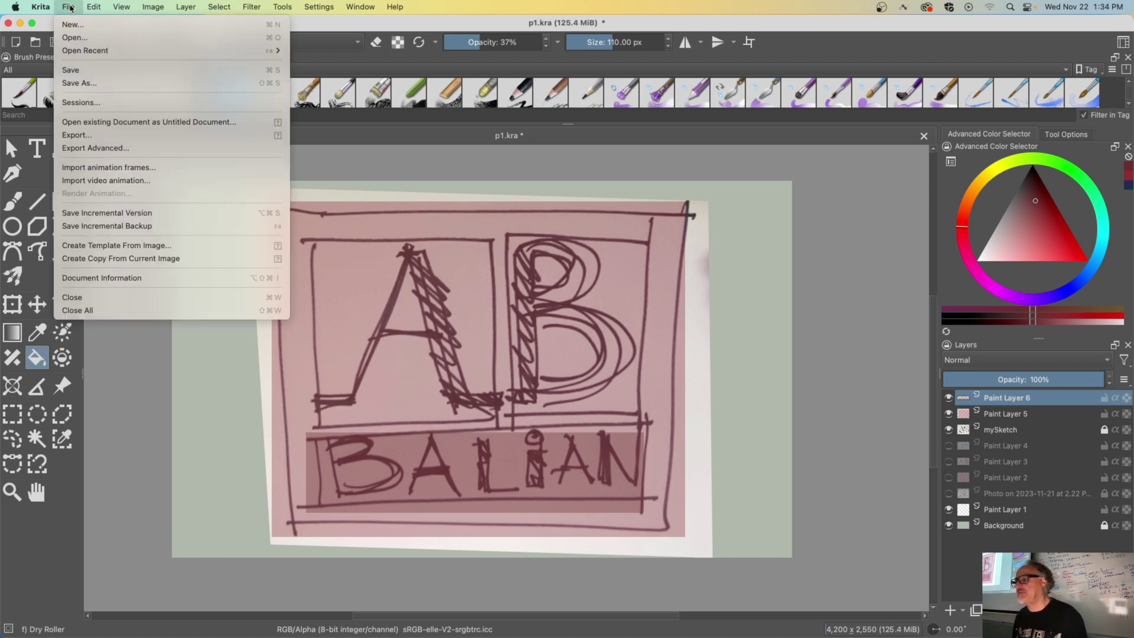
{"action": "mouse_move", "coordinate": [96, 8]}
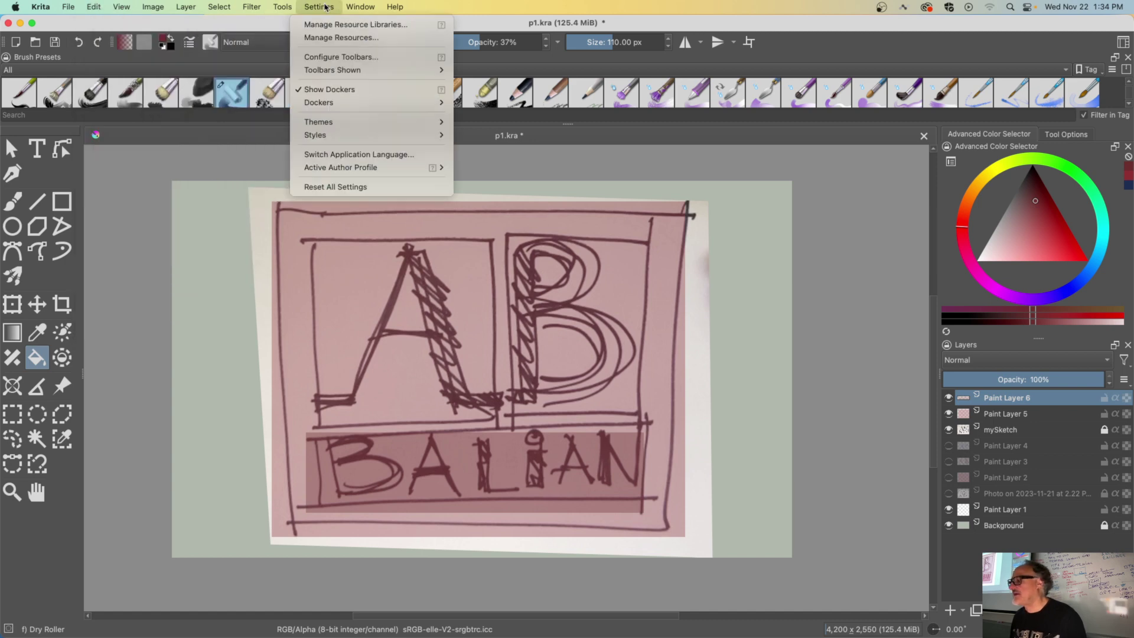
{"action": "mouse_move", "coordinate": [360, 7]}
{"action": "mouse_move", "coordinate": [361, 50]}
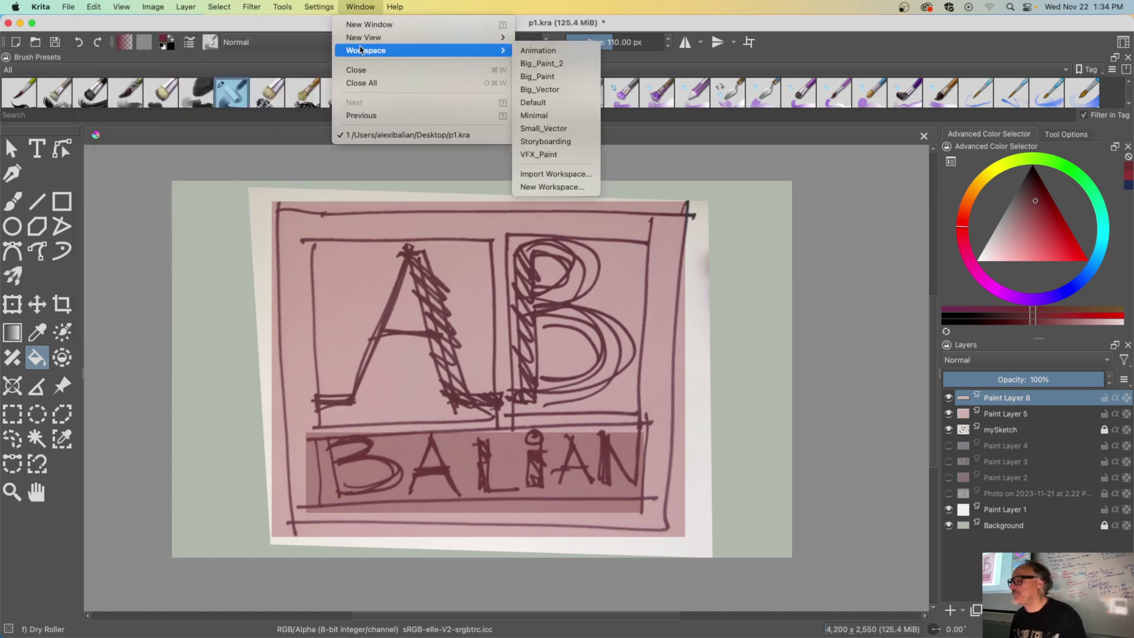
{"action": "left_click", "coordinate": [41, 7]}
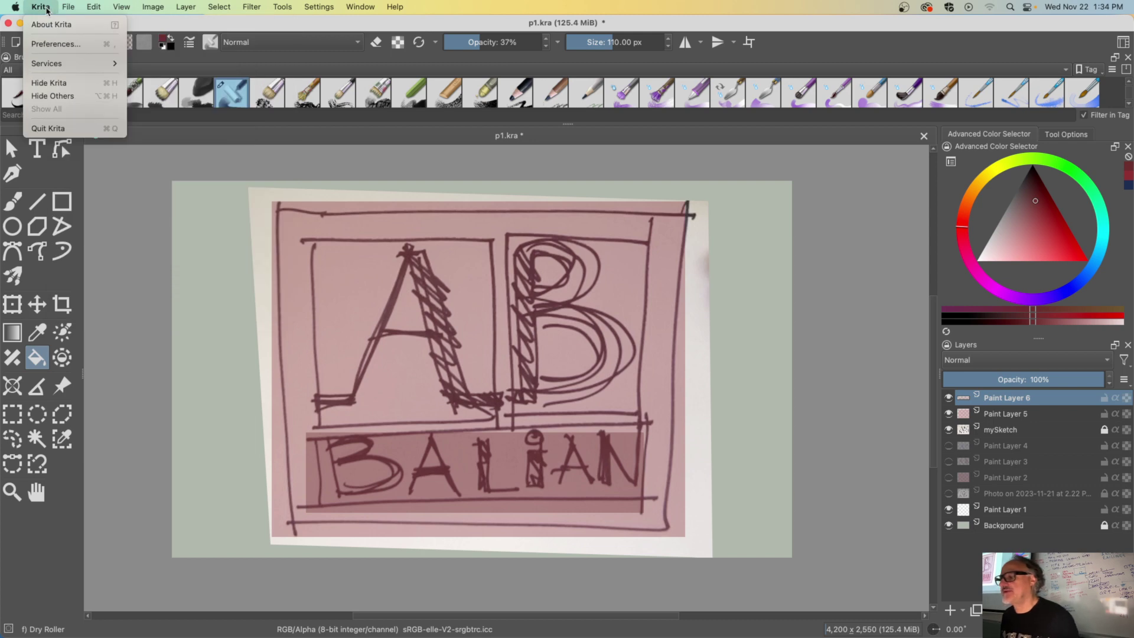
{"action": "left_click", "coordinate": [49, 44]}
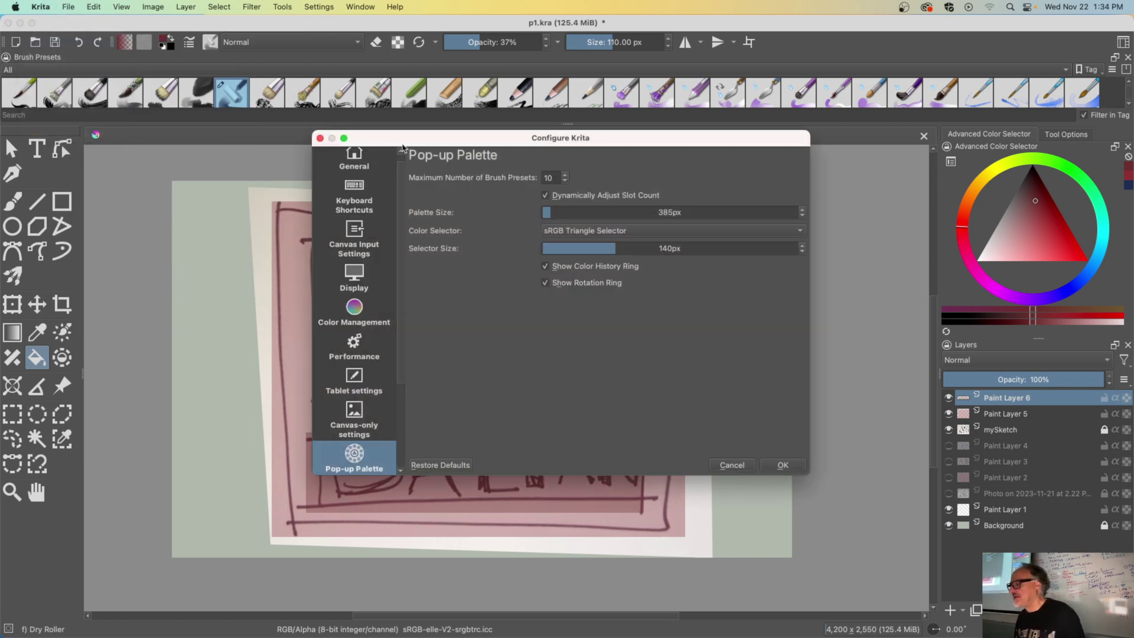
{"action": "left_click", "coordinate": [357, 196]}
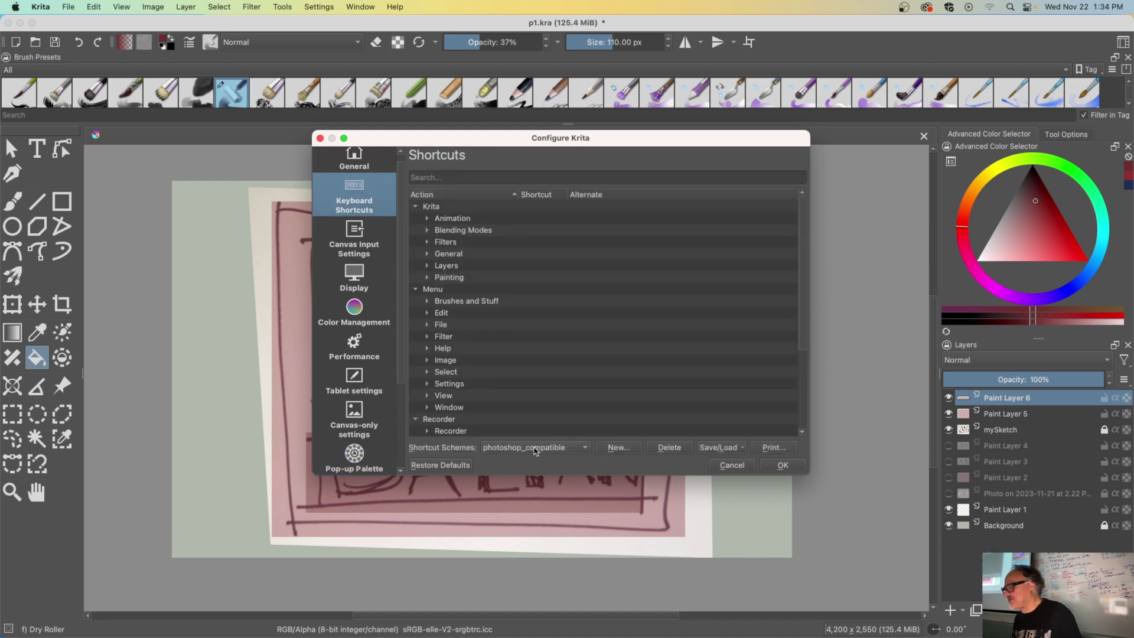
{"action": "left_click", "coordinate": [536, 447]}
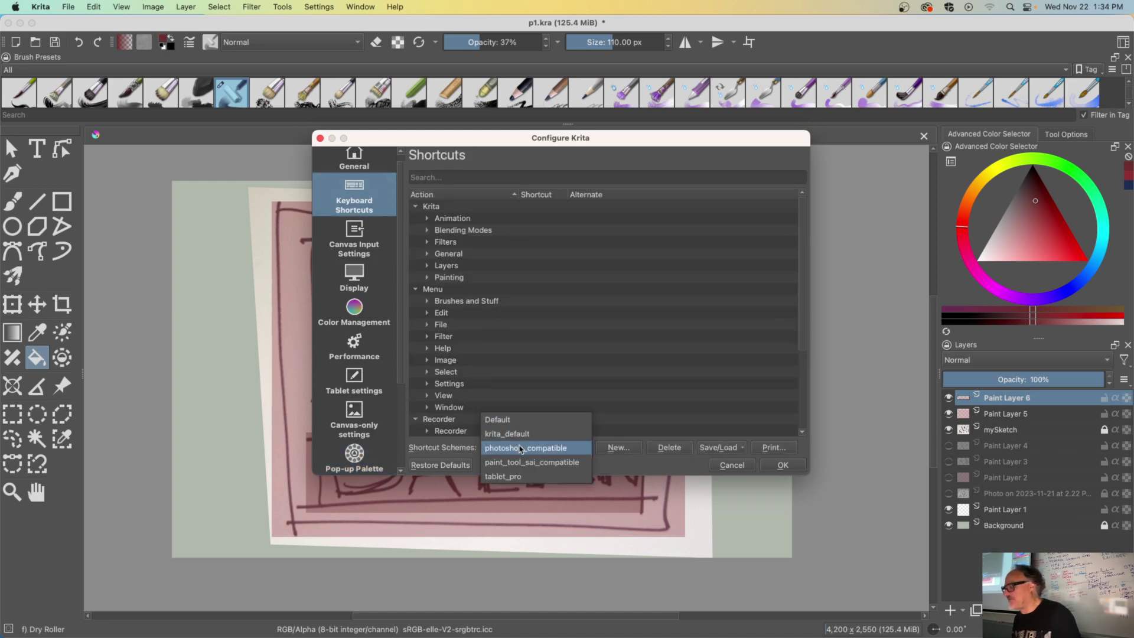
{"action": "left_click", "coordinate": [521, 449]}
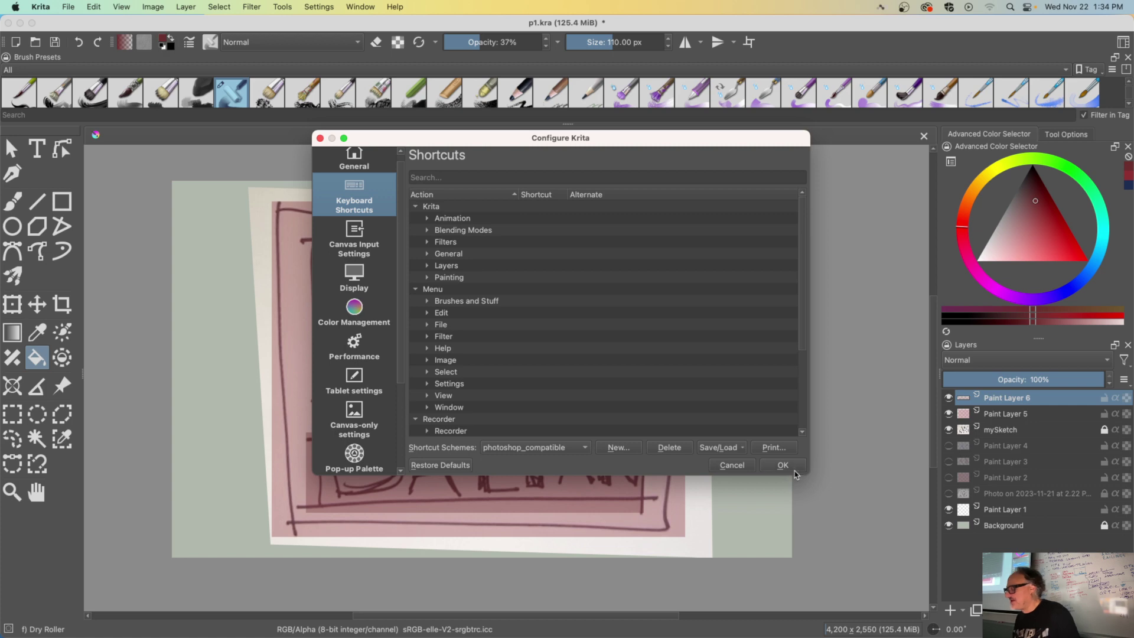
{"action": "left_click", "coordinate": [785, 467]}
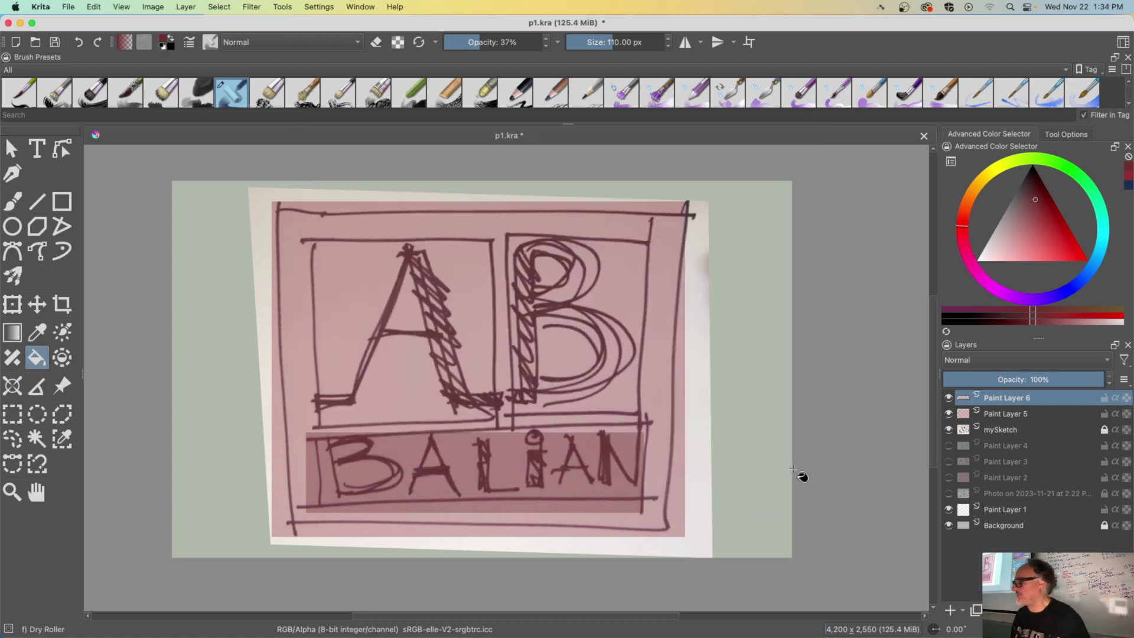
- Add a new paint layer and outline the sketched letter A, including its feet, with a closed polygonal selection
{"action": "left_click", "coordinate": [950, 610]}
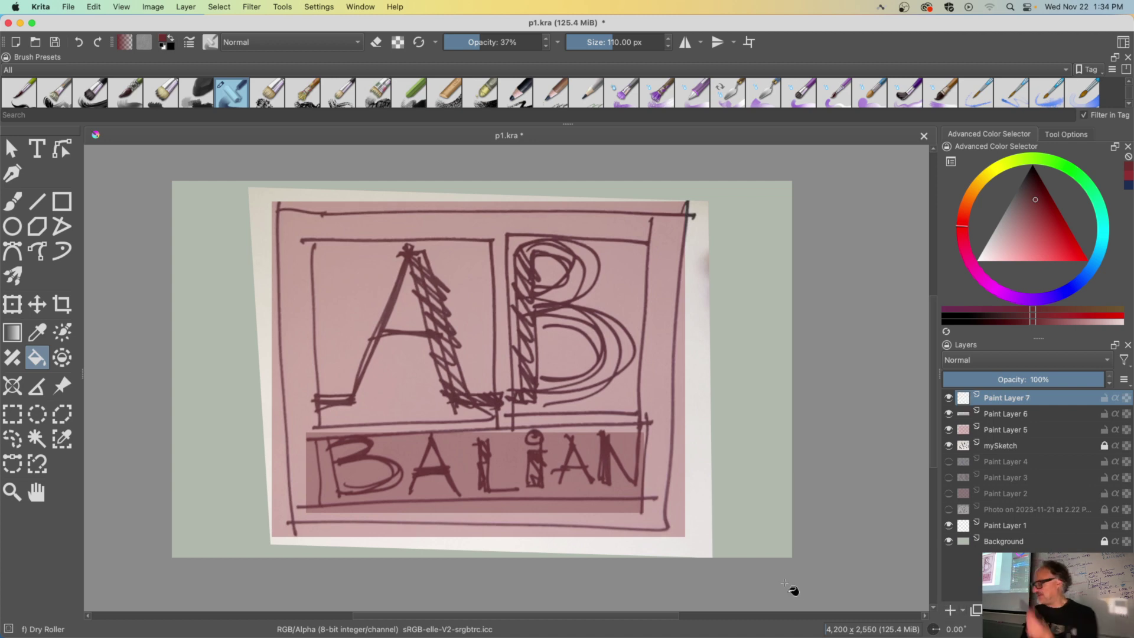
{"action": "key", "text": "b"}
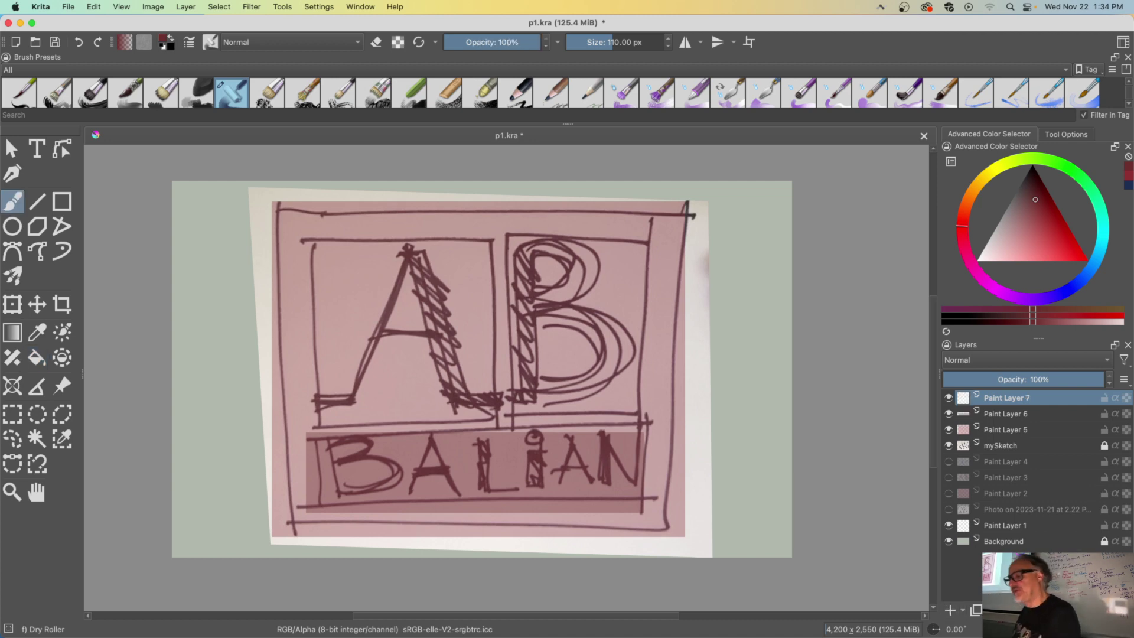
{"action": "left_click", "coordinate": [73, 413]}
{"action": "left_click", "coordinate": [399, 252]}
{"action": "left_click", "coordinate": [427, 250]}
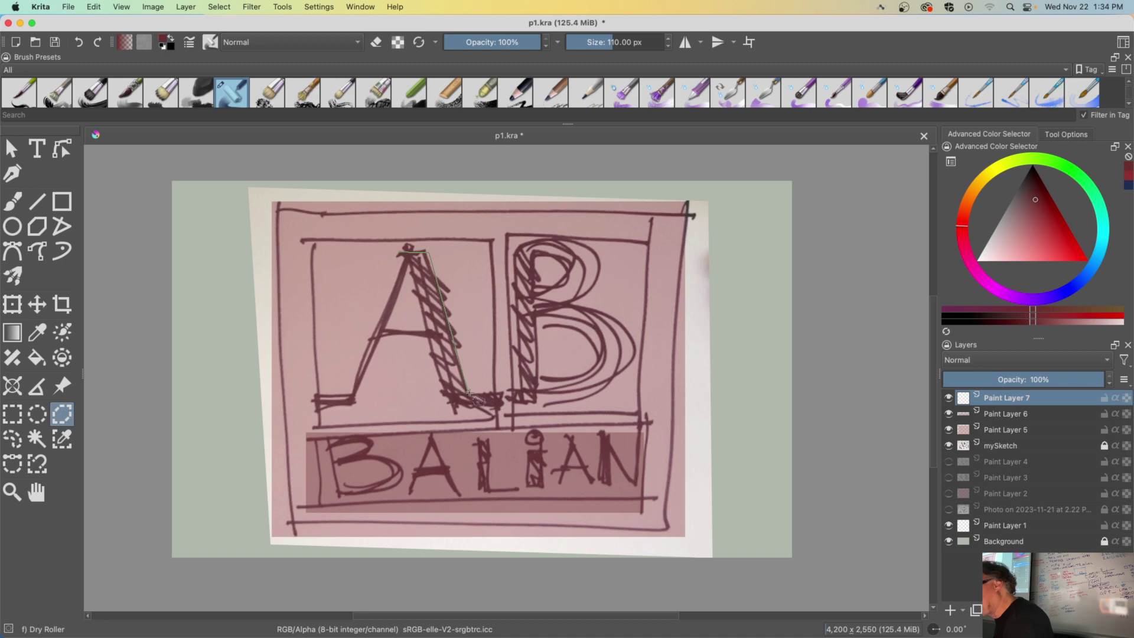
{"action": "left_click", "coordinate": [467, 392]}
{"action": "left_click", "coordinate": [493, 393]}
{"action": "left_click", "coordinate": [494, 409]}
{"action": "left_click", "coordinate": [449, 406]}
{"action": "left_click", "coordinate": [428, 337]}
{"action": "left_click", "coordinate": [372, 338]}
{"action": "left_click", "coordinate": [355, 405]}
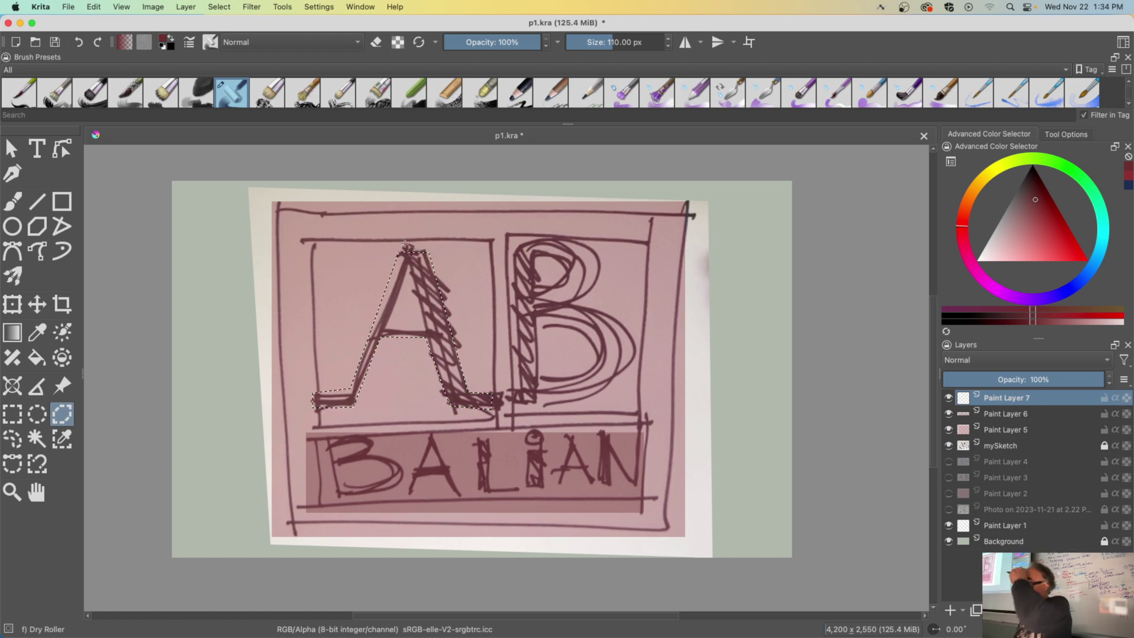
- Choose a dark blue foreground colour and fill the letter A selection at 37% opacity
{"action": "left_click", "coordinate": [1074, 287]}
{"action": "left_click", "coordinate": [1037, 200]}
{"action": "left_click_drag", "start_coordinate": [1080, 285], "coordinate": [1088, 273]}
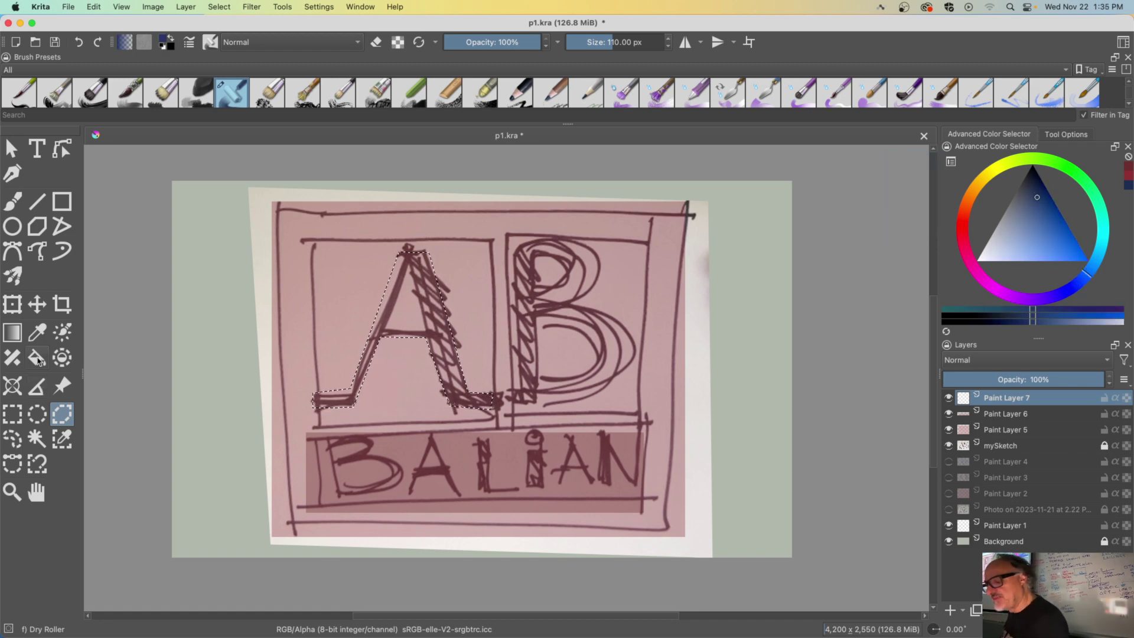
{"action": "left_click", "coordinate": [38, 357]}
{"action": "left_click", "coordinate": [436, 322]}
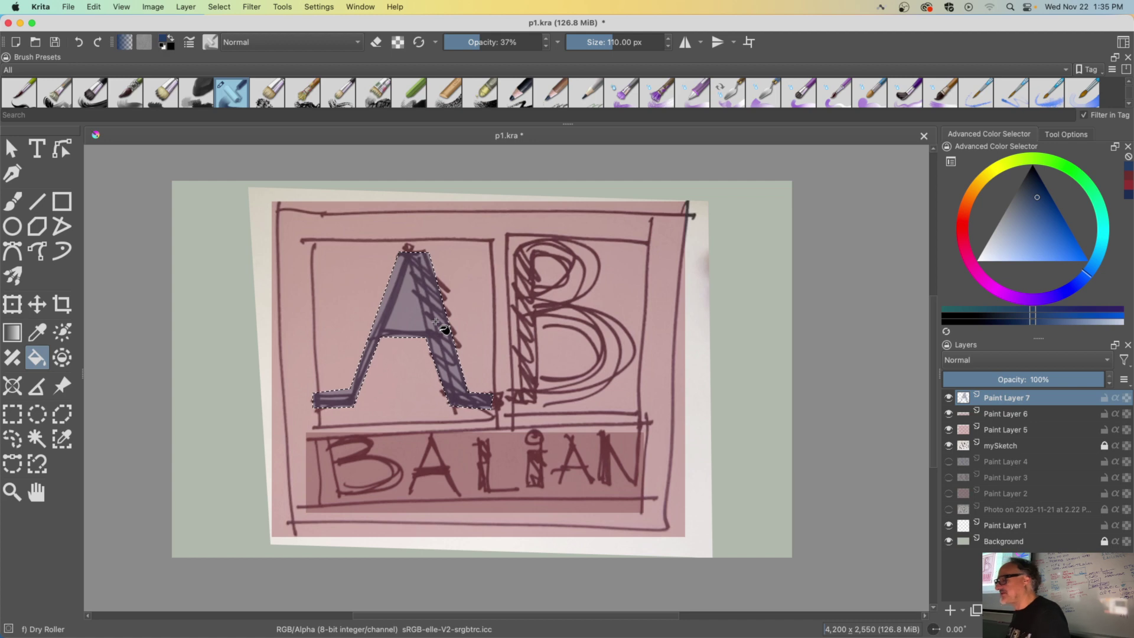
- Raise the fill opacity to 51% and fill the letter A selection again for a deeper blue
{"action": "left_click_drag", "start_coordinate": [479, 43], "coordinate": [494, 42]}
{"action": "left_click", "coordinate": [405, 318]}
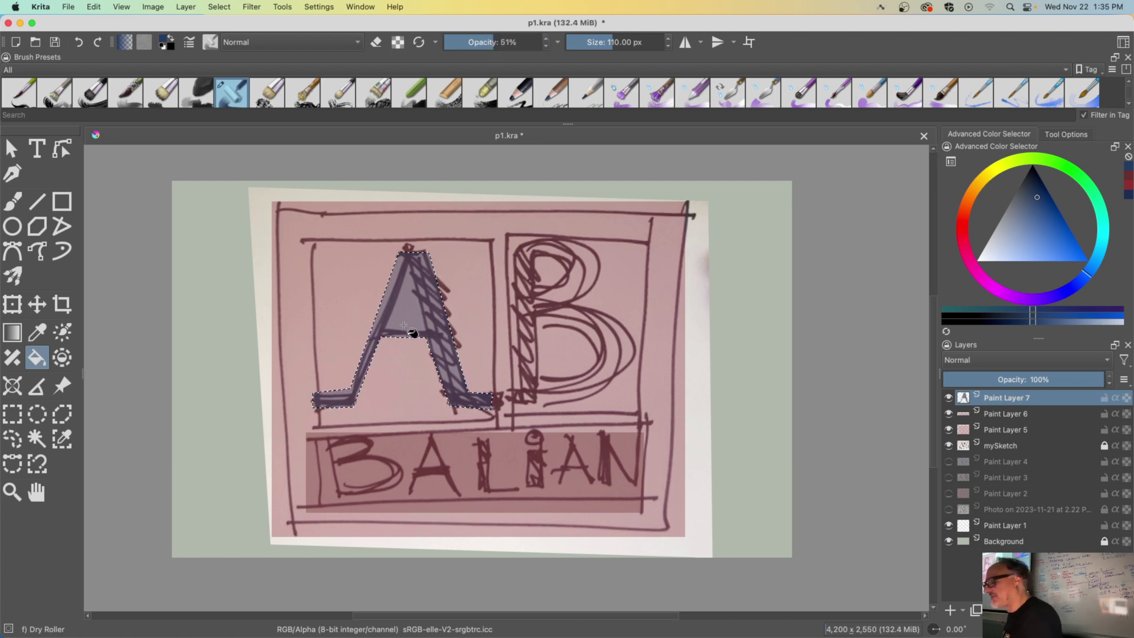
{"action": "left_click", "coordinate": [405, 319]}
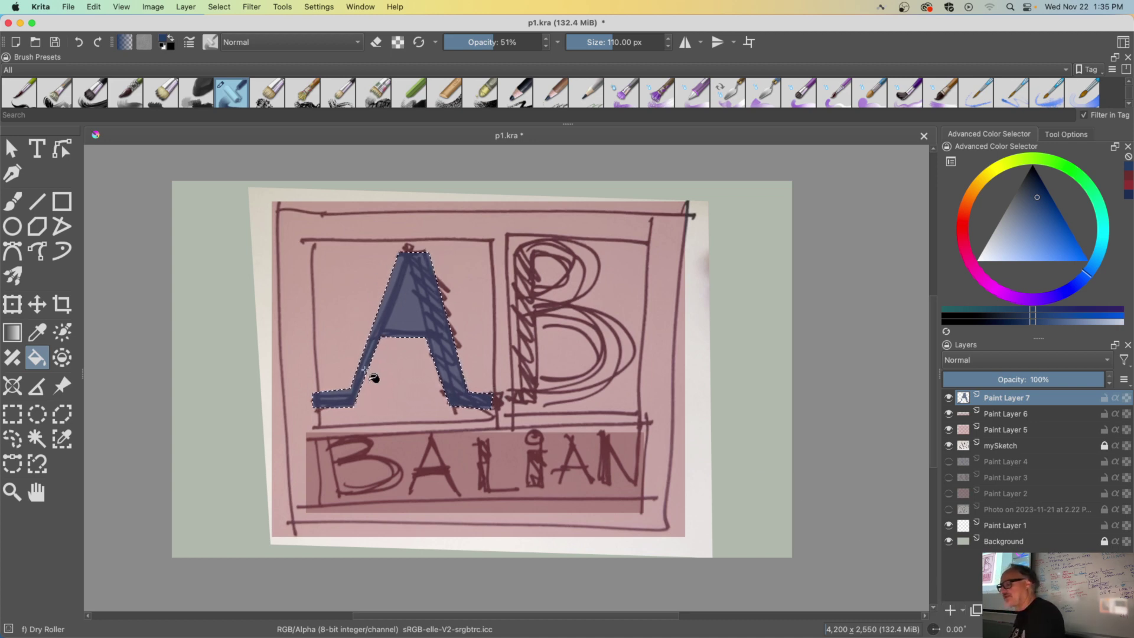
- Add another paint layer above the blue A and ready the Dry Roller preset for freehand painting
{"action": "left_click", "coordinate": [949, 609]}
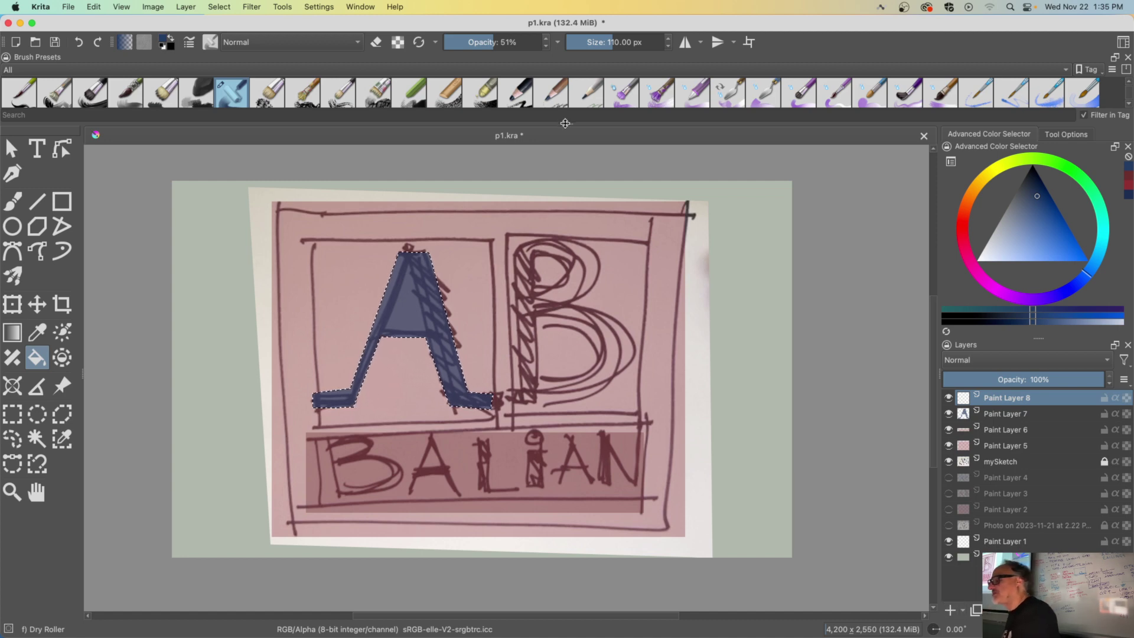
{"action": "left_click", "coordinate": [1127, 83]}
{"action": "left_click", "coordinate": [626, 95]}
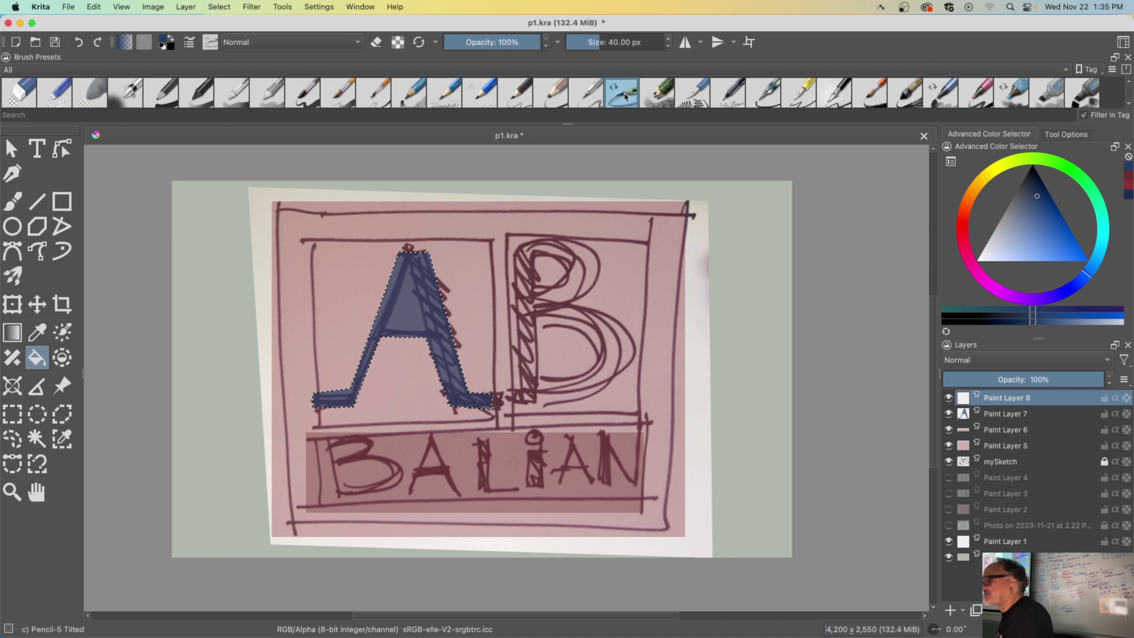
{"action": "left_click", "coordinate": [1128, 107]}
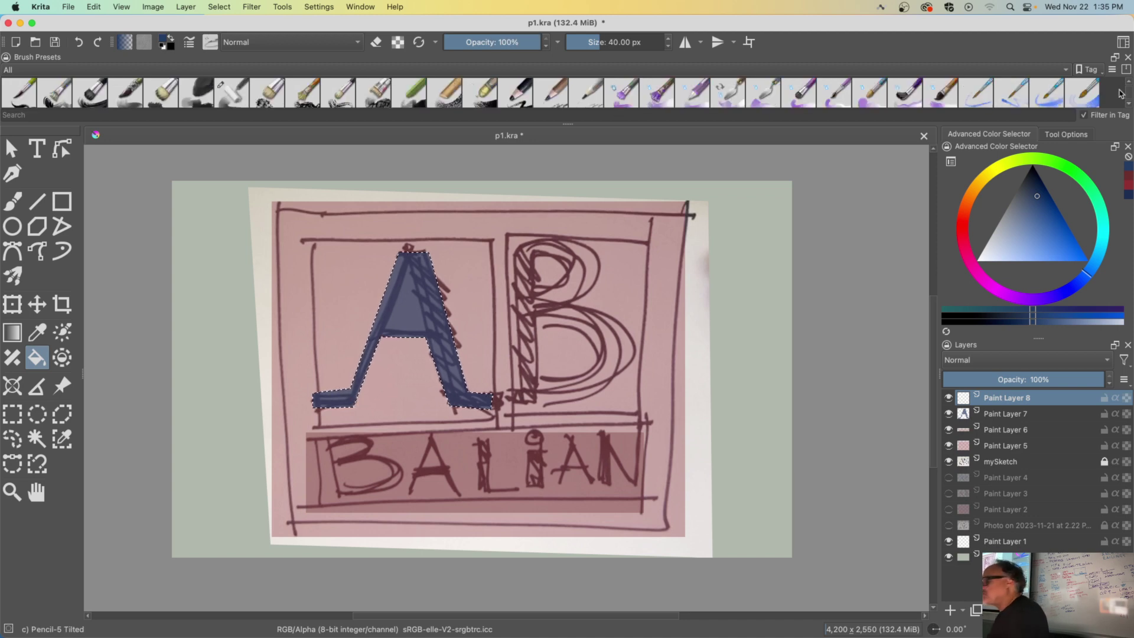
{"action": "left_click", "coordinate": [232, 93]}
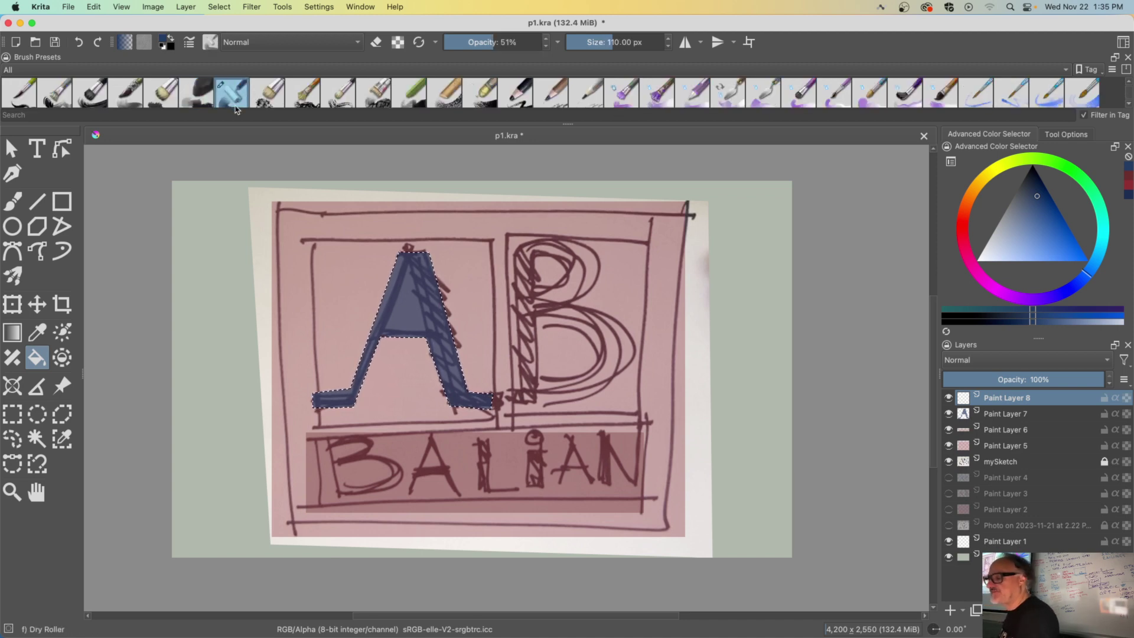
{"action": "key", "text": "b"}
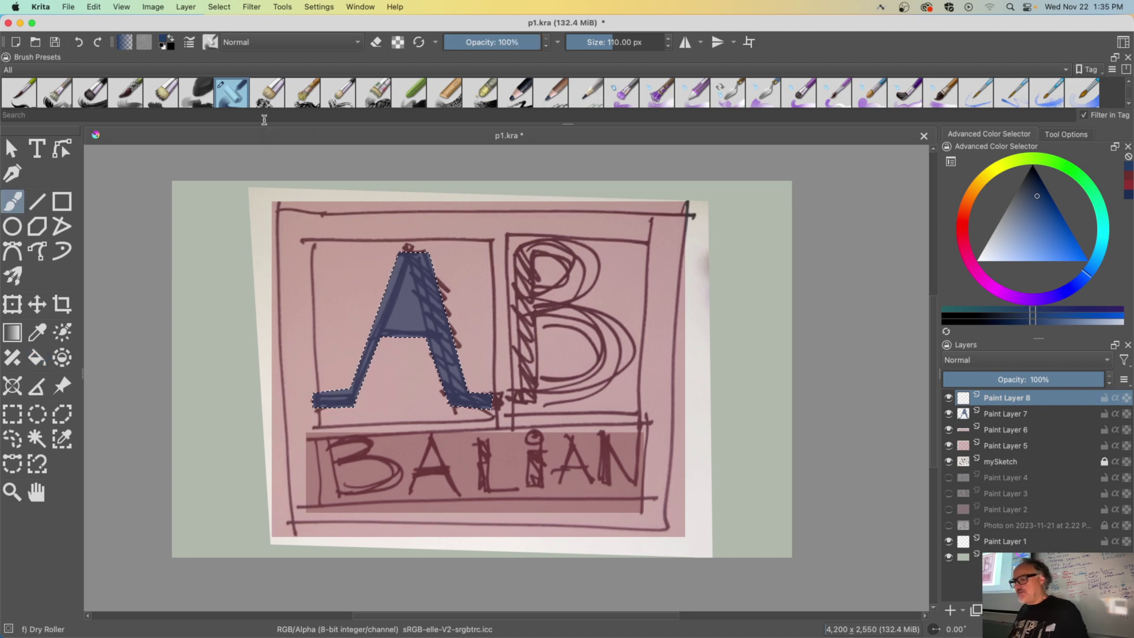
- Paint the whole letter A in a slightly brighter blue at 100% brush opacity, keeping its selection active
{"action": "left_click", "coordinate": [510, 42]}
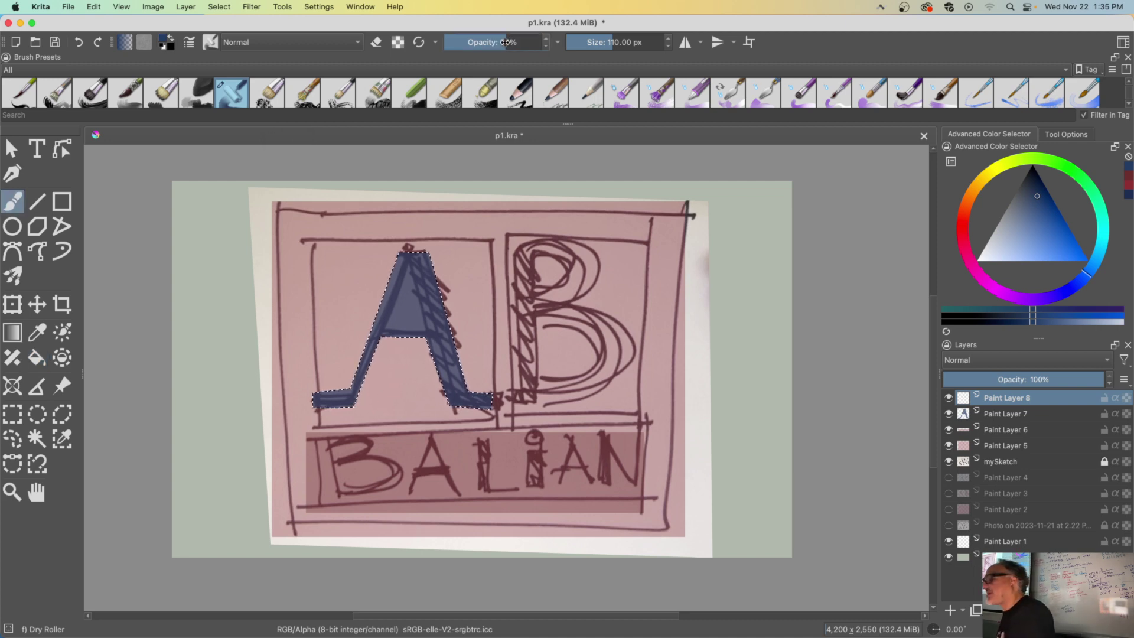
{"action": "left_click", "coordinate": [406, 263], "text": "ctrl"}
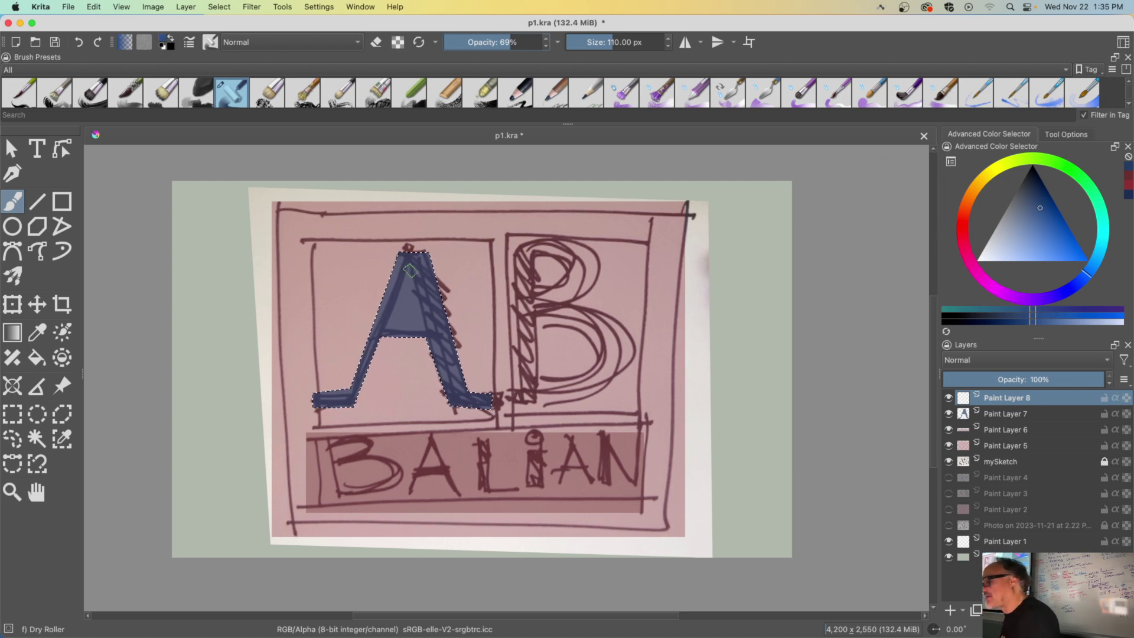
{"action": "left_click_drag", "start_coordinate": [511, 42], "coordinate": [549, 42]}
{"action": "left_click_drag", "start_coordinate": [434, 297], "coordinate": [394, 275]}
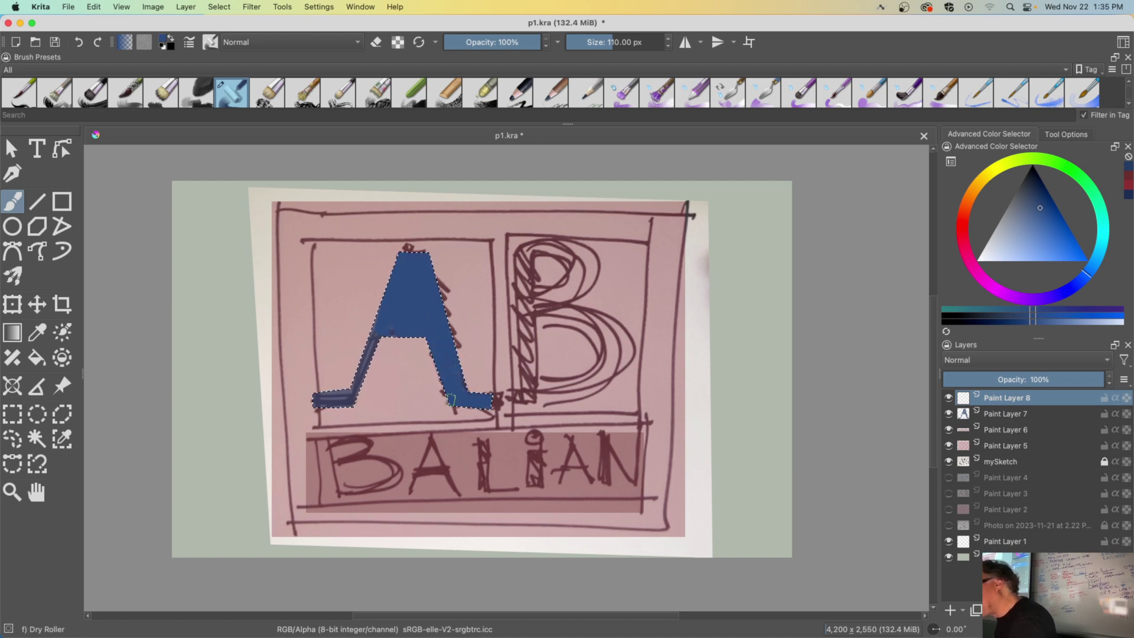
{"action": "left_click_drag", "start_coordinate": [346, 389], "coordinate": [335, 402]}
{"action": "key", "text": "super+shift+a"}
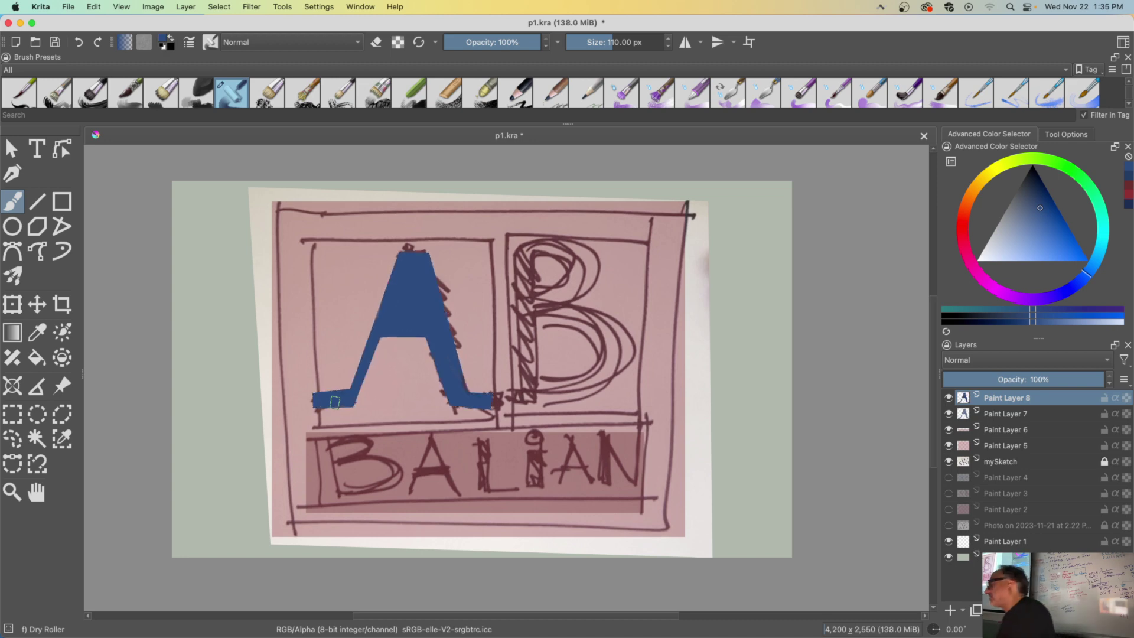
{"action": "key", "text": "super+z"}
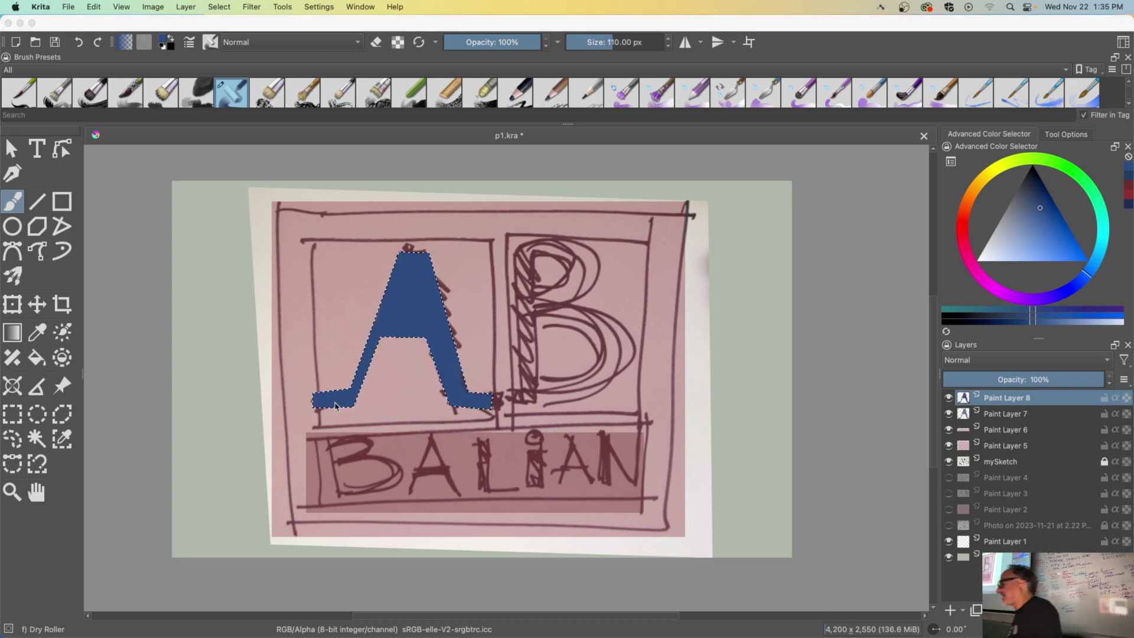
- Paint grey-blue highlights along the A's top, left edge and crossbar, and lower the brush opacity to 54%
{"action": "left_click", "coordinate": [1020, 211]}
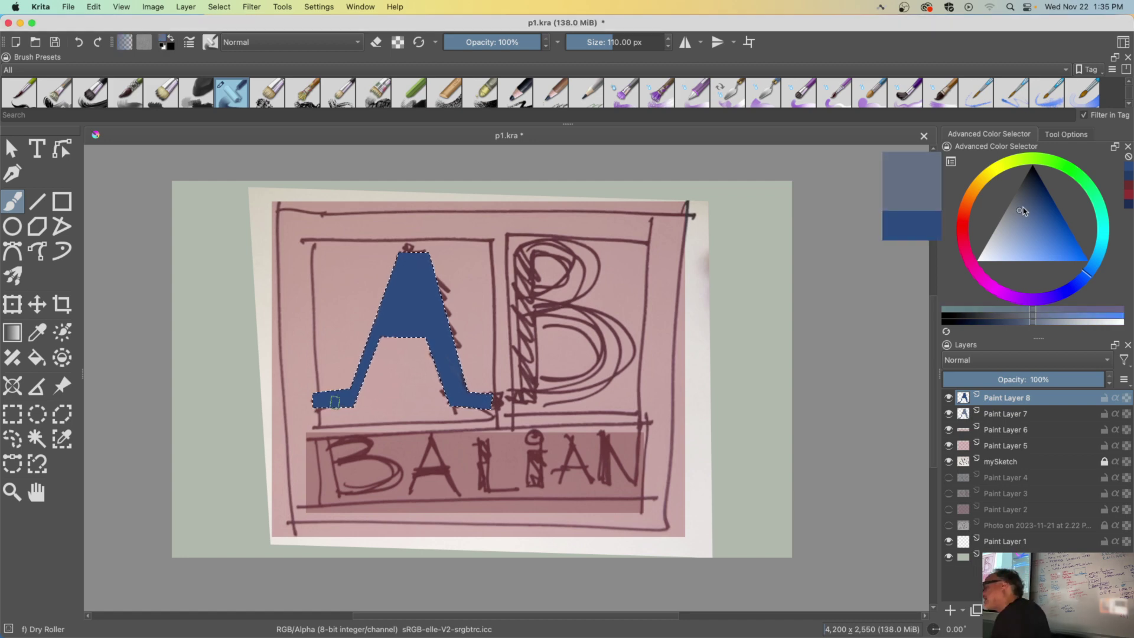
{"action": "left_click_drag", "start_coordinate": [398, 253], "coordinate": [422, 256]}
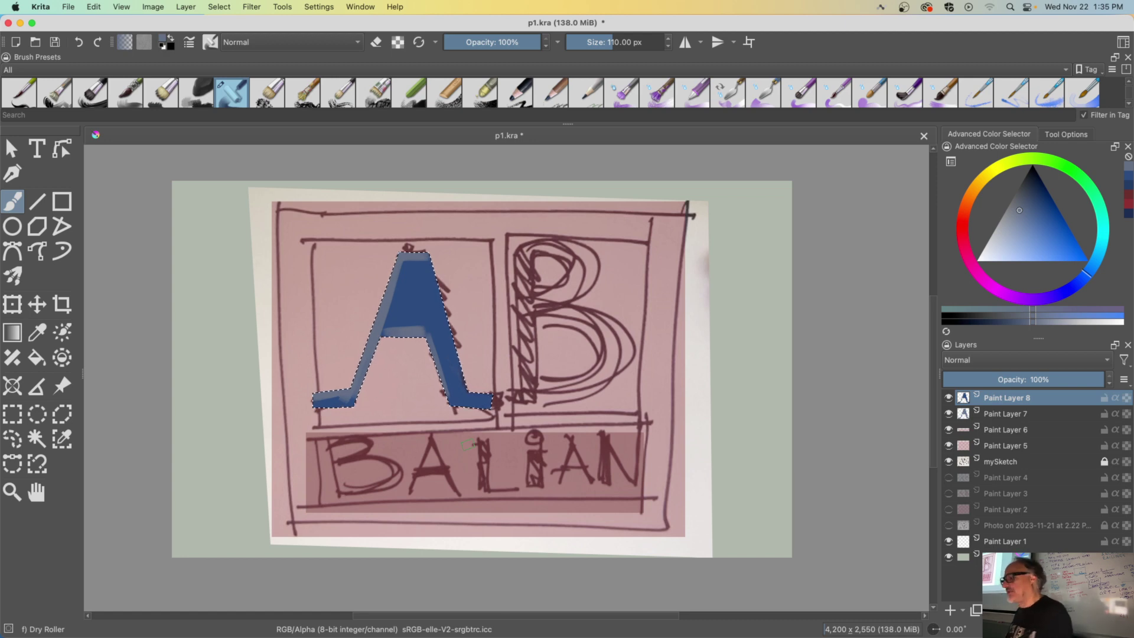
{"action": "left_click_drag", "start_coordinate": [503, 43], "coordinate": [497, 43]}
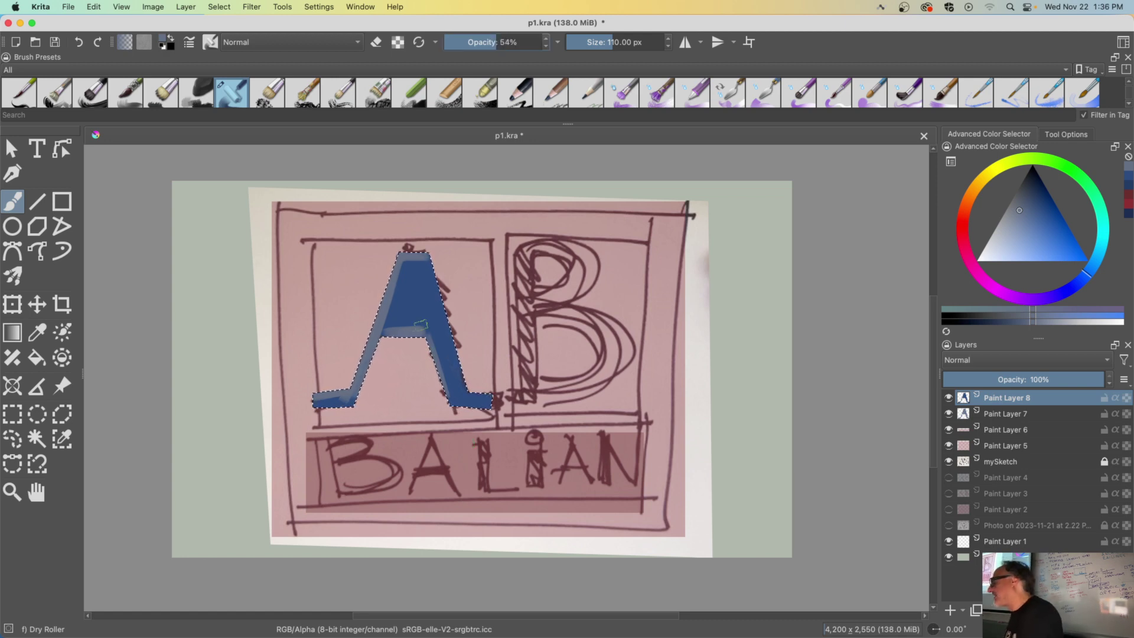
- Blend lighter and medium blue strokes over the A's upper body and right leg with a 109.59 px brush at 42% opacity
{"action": "left_click_drag", "start_coordinate": [1024, 218], "coordinate": [1028, 232]}
{"action": "key", "text": "plus"}
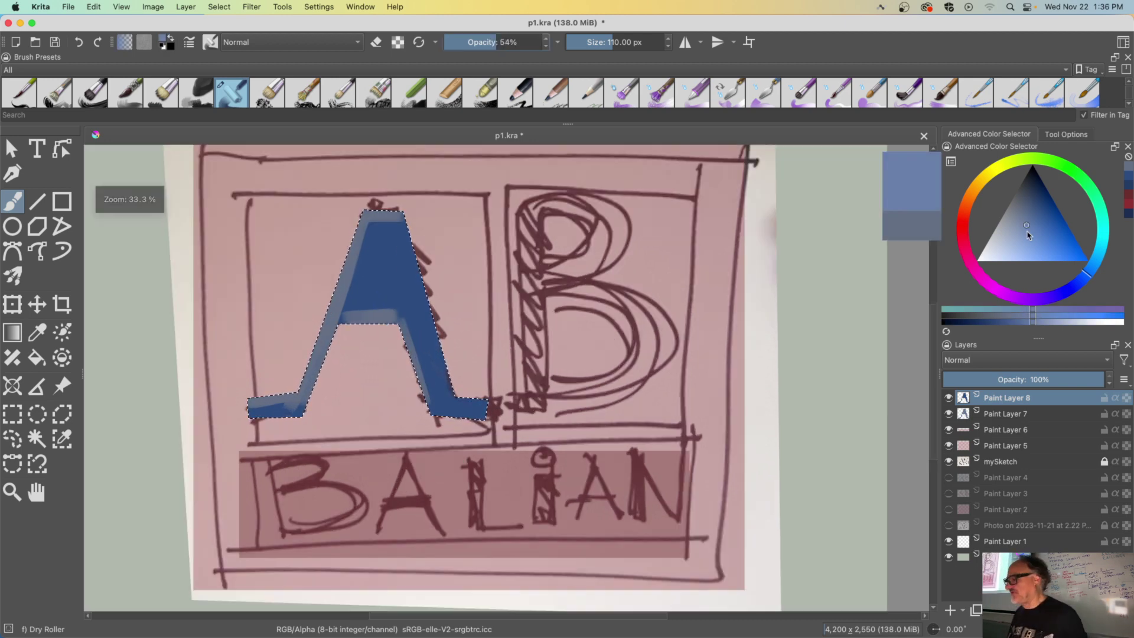
{"action": "key", "text": "plus"}
{"action": "left_click_drag", "start_coordinate": [234, 346], "coordinate": [316, 450]}
{"action": "left_click", "coordinate": [612, 43]}
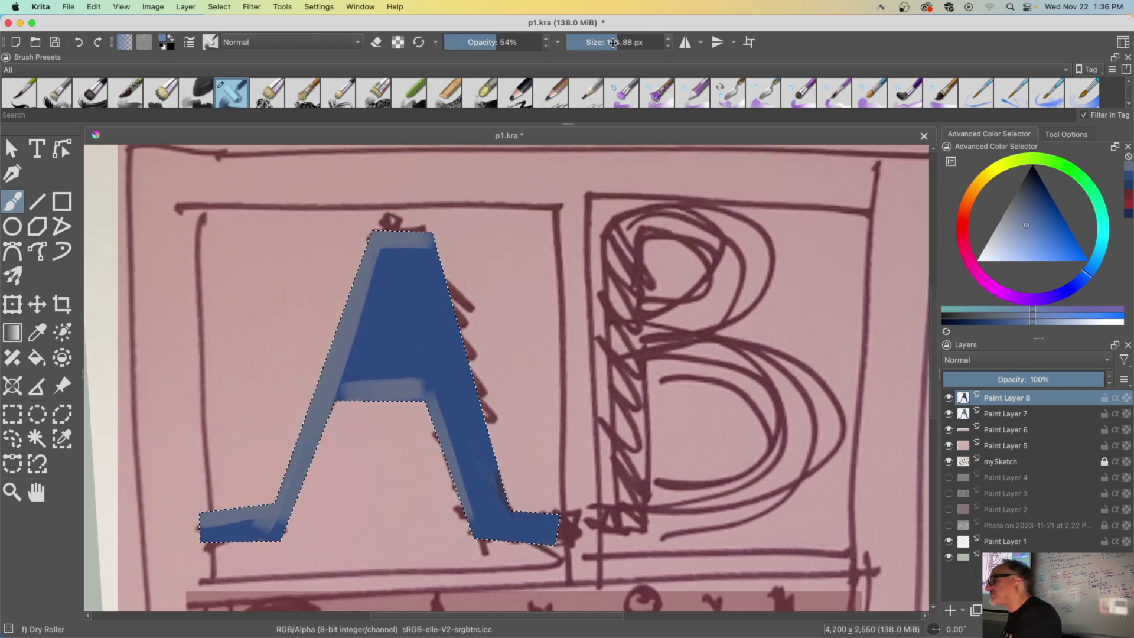
{"action": "left_click", "coordinate": [484, 43]}
{"action": "mouse_move", "coordinate": [379, 274]}
{"action": "left_mouse_down"}
{"action": "mouse_move", "coordinate": [412, 249]}
{"action": "mouse_move", "coordinate": [436, 283]}
{"action": "left_mouse_up"}
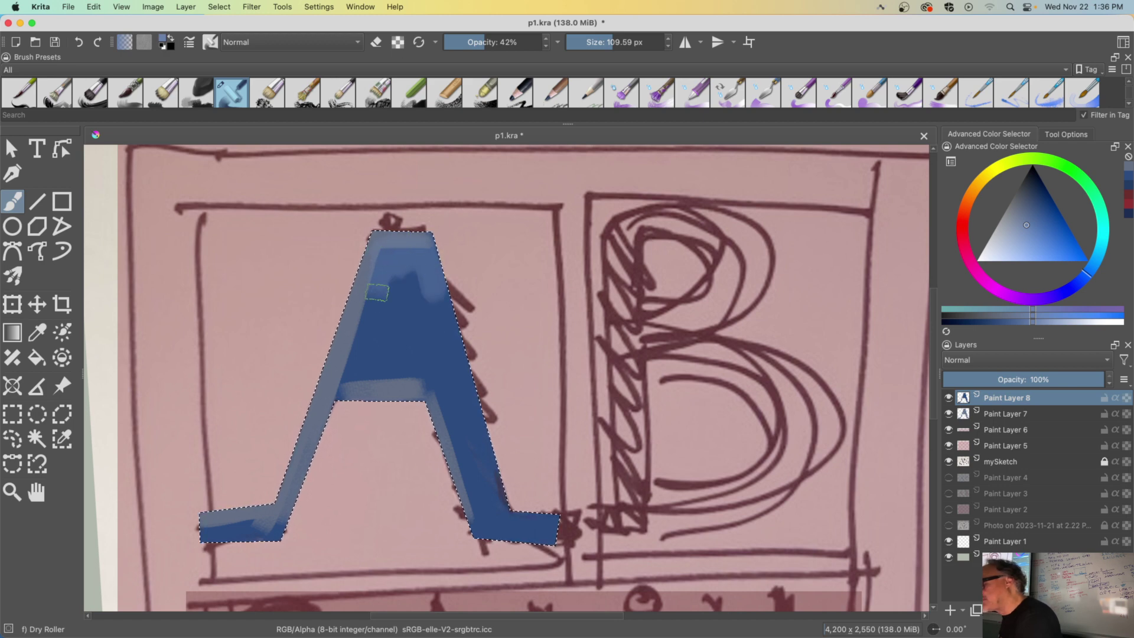
{"action": "mouse_move", "coordinate": [433, 278]}
{"action": "left_mouse_down"}
{"action": "mouse_move", "coordinate": [444, 314]}
{"action": "mouse_move", "coordinate": [448, 283]}
{"action": "left_mouse_up"}
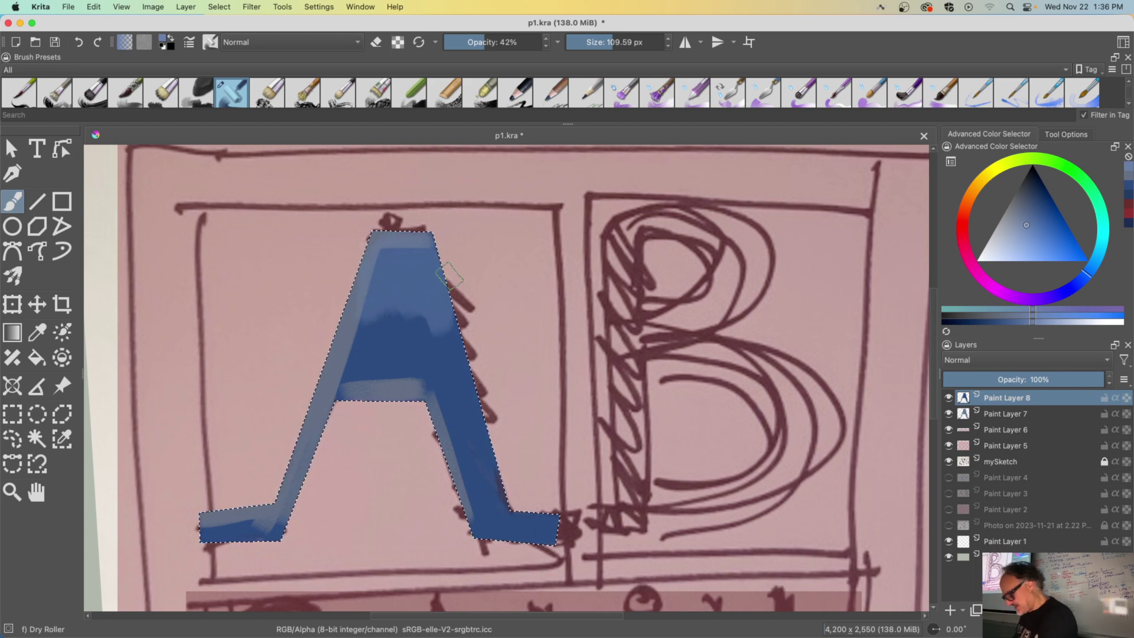
{"action": "left_click", "coordinate": [435, 314], "text": "ctrl"}
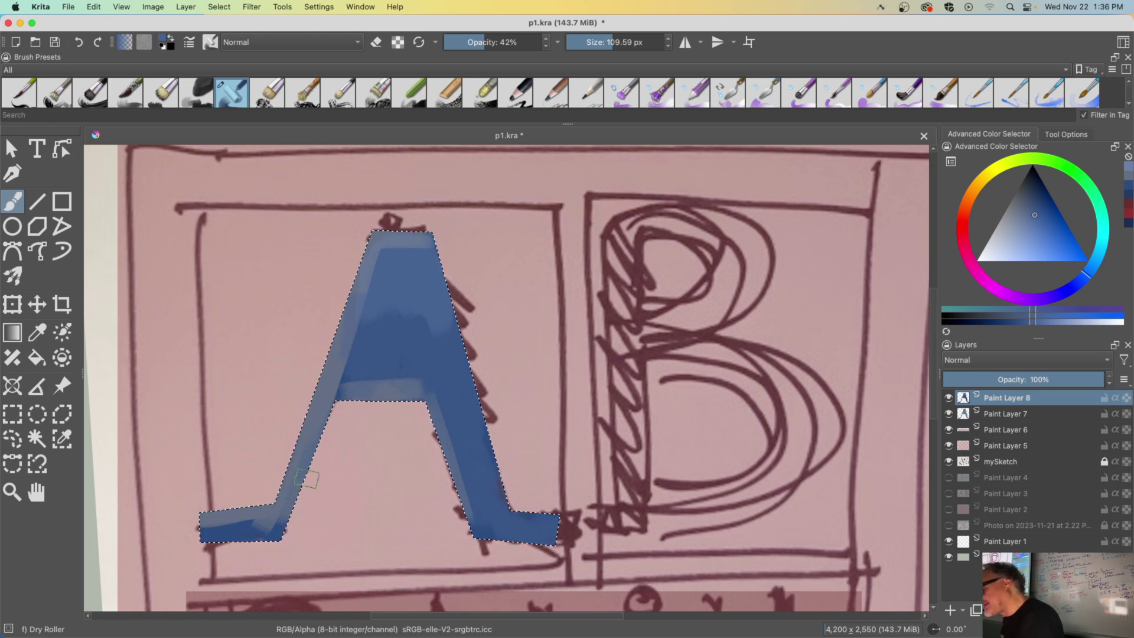
- Blend the highlight on the A's left leg and glaze the whole letter with translucent muted red at 42% opacity
{"action": "left_click_drag", "start_coordinate": [351, 341], "coordinate": [376, 279]}
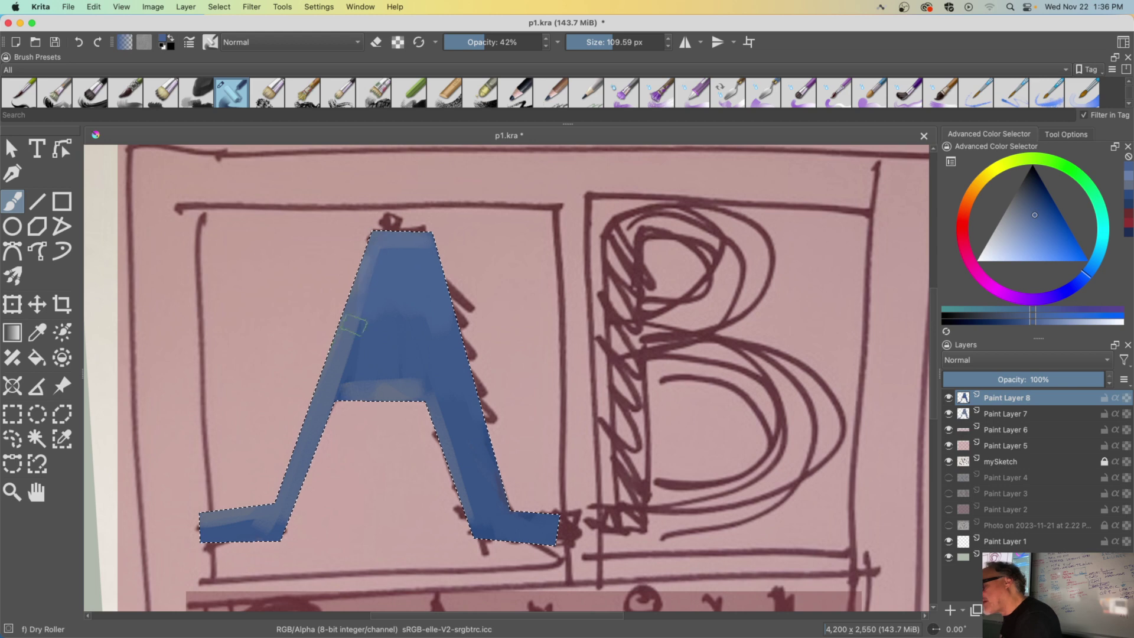
{"action": "left_click", "coordinate": [433, 236], "text": "ctrl"}
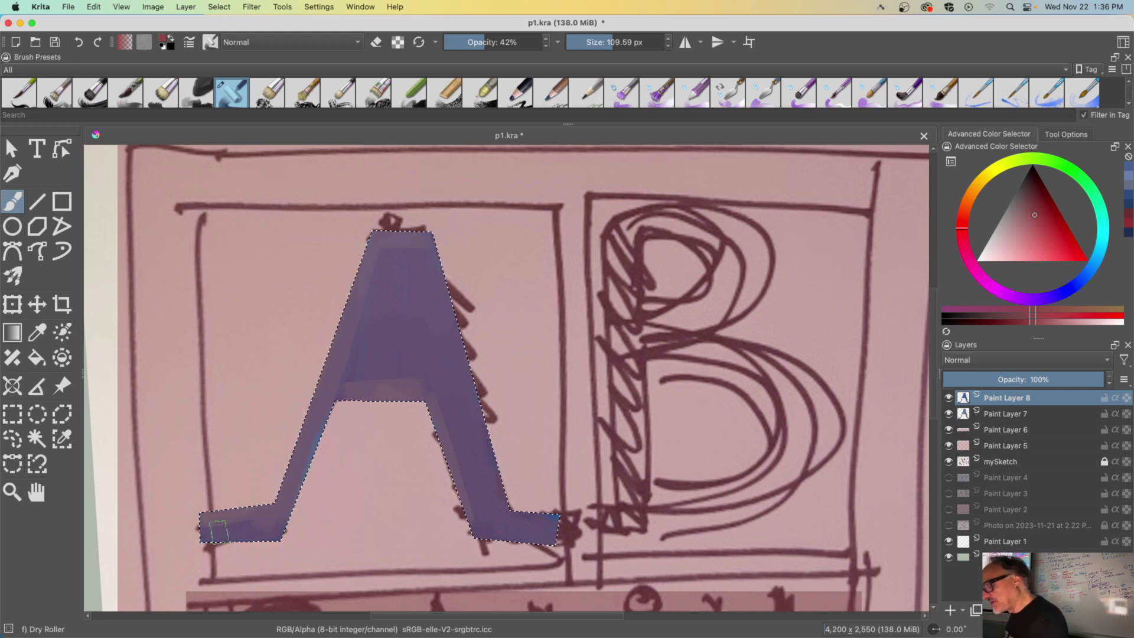
{"action": "left_click_drag", "start_coordinate": [443, 415], "coordinate": [485, 480]}
- Shade the A's right edge and the underside of its crossbar dark red, and paint pink highlights along its top and left edge
{"action": "left_click_drag", "start_coordinate": [1041, 207], "coordinate": [1040, 200]}
{"action": "left_click_drag", "start_coordinate": [428, 238], "coordinate": [489, 471]}
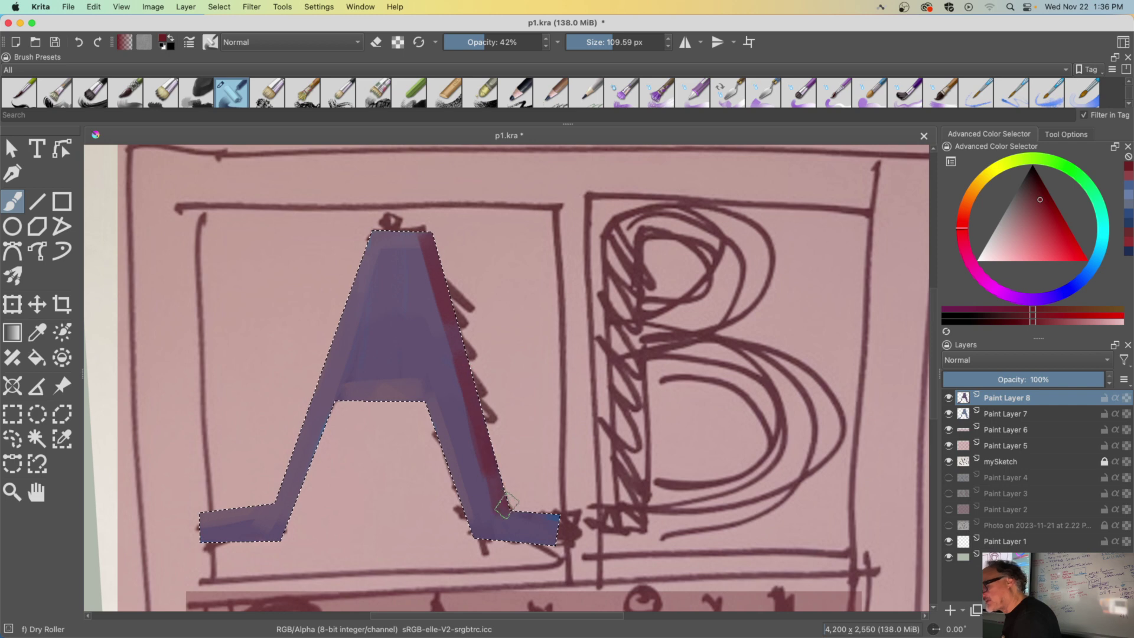
{"action": "left_click_drag", "start_coordinate": [422, 407], "coordinate": [429, 407]}
{"action": "left_click", "coordinate": [372, 238], "text": "ctrl"}
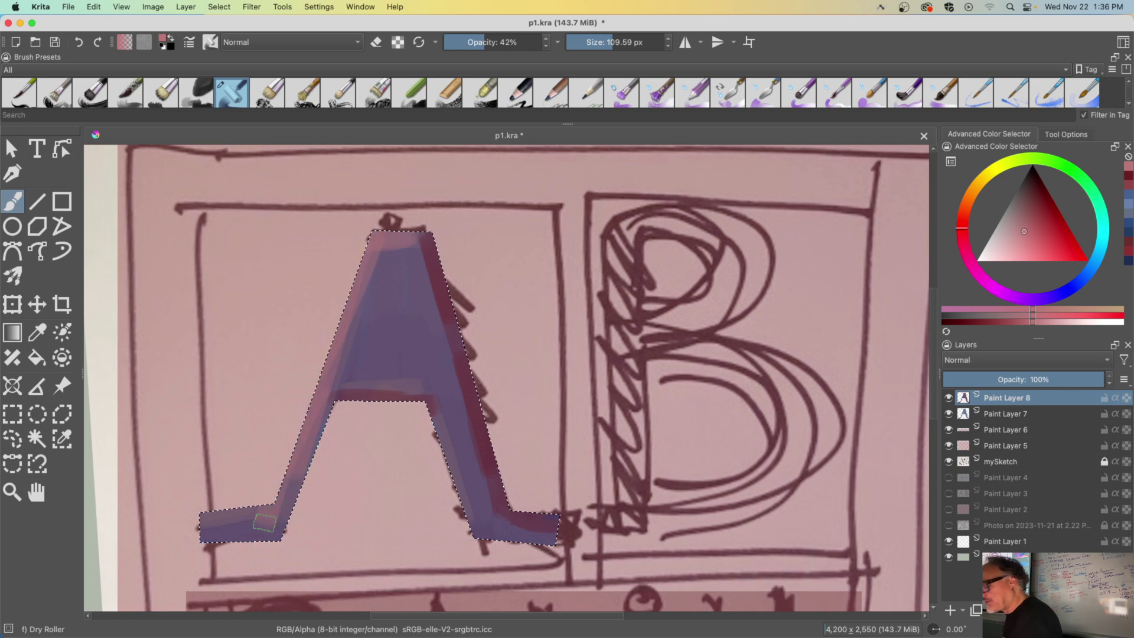
- Paint a very dark red patch in the A's upper body as its inner opening
{"action": "left_click", "coordinate": [1032, 179]}
{"action": "left_click_drag", "start_coordinate": [400, 287], "coordinate": [407, 330]}
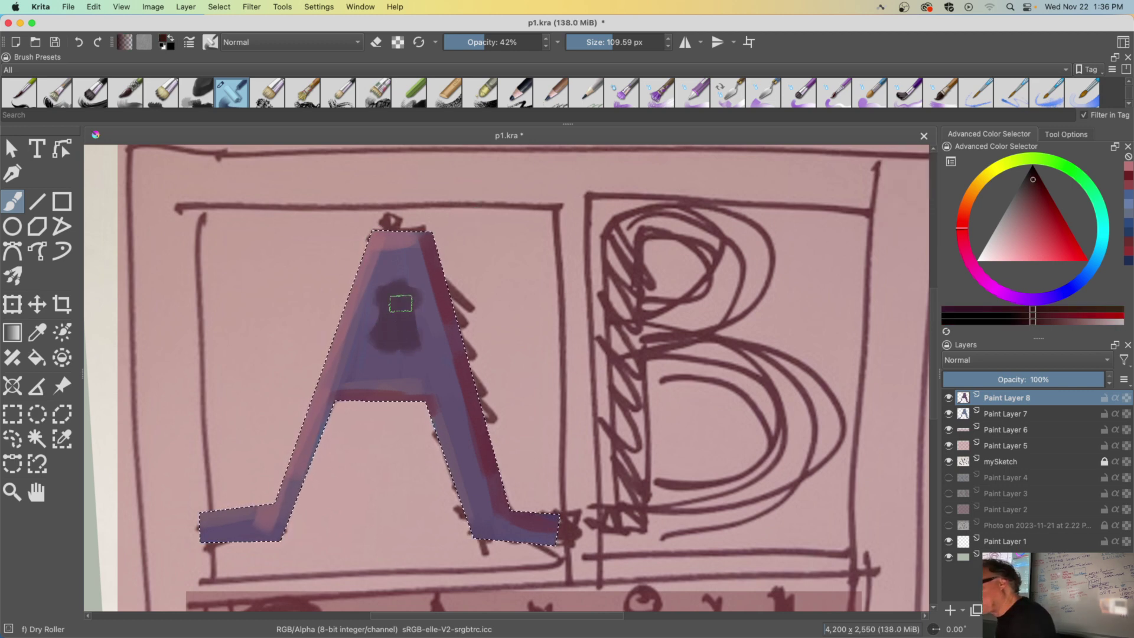
{"action": "left_click_drag", "start_coordinate": [390, 291], "coordinate": [382, 348]}
- Add a paint layer above the shaded A, clear the selection, and ready the 40 px Pencil-5 Tilted preset in near-black blue
{"action": "left_click", "coordinate": [949, 605]}
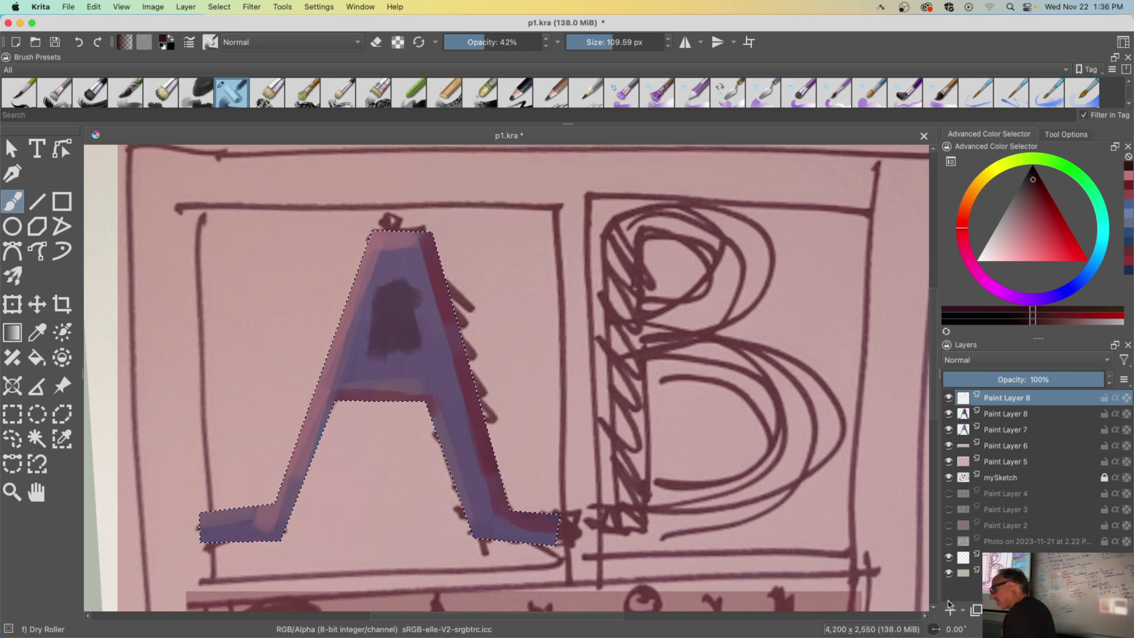
{"action": "key", "text": "super+shift+a"}
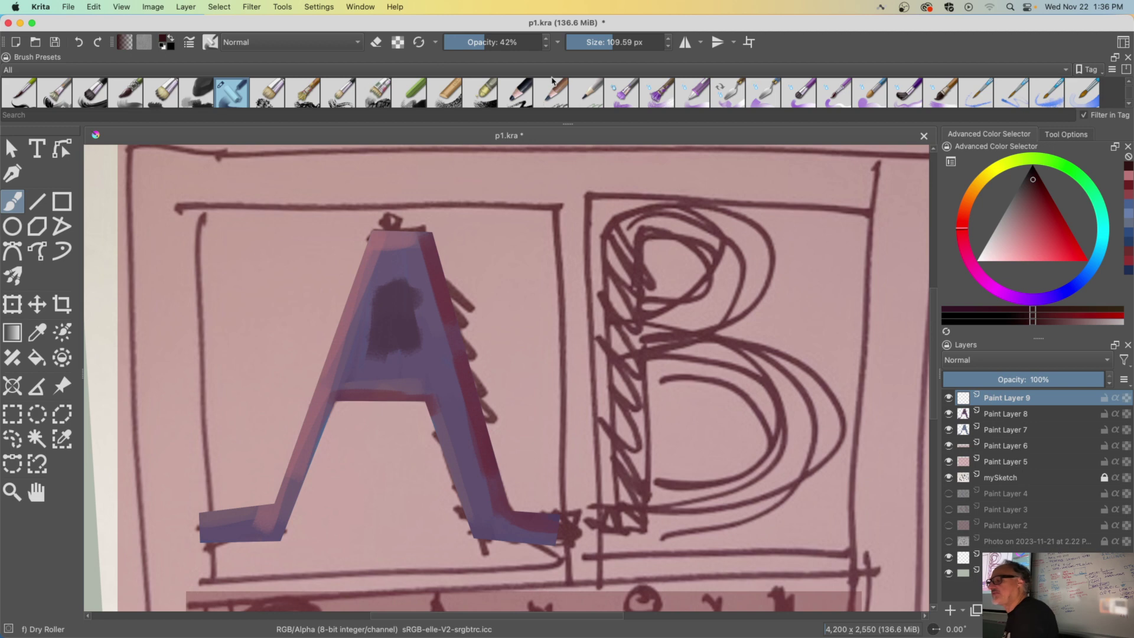
{"action": "scroll", "coordinate": [1130, 82], "scroll_direction": "up", "scroll_amount": 3}
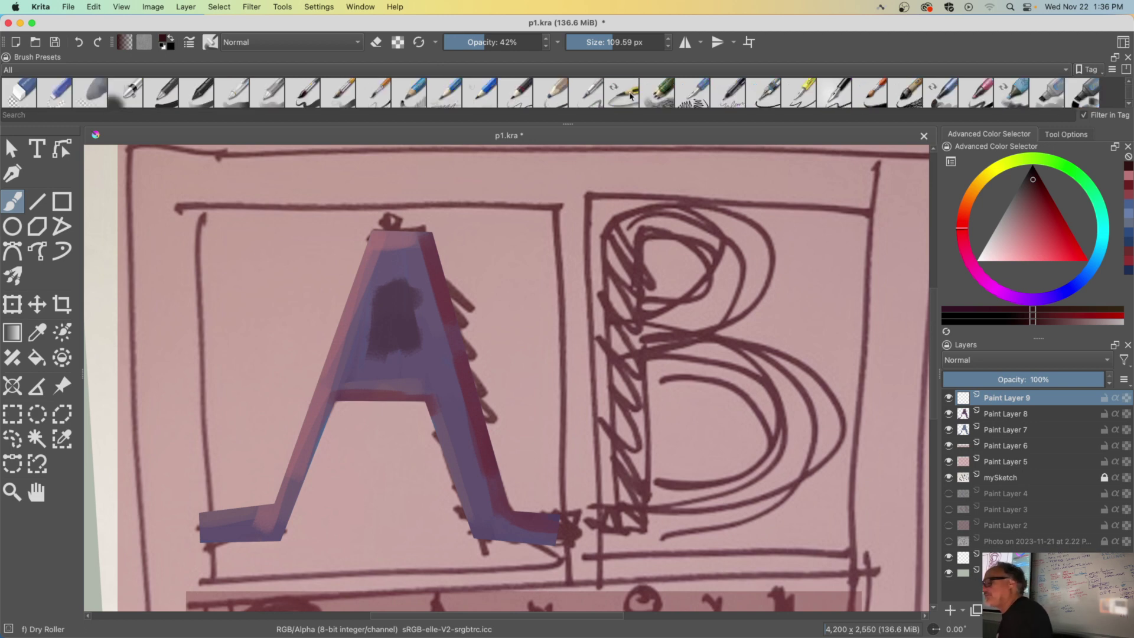
{"action": "left_click", "coordinate": [630, 95]}
{"action": "left_click", "coordinate": [1037, 175]}
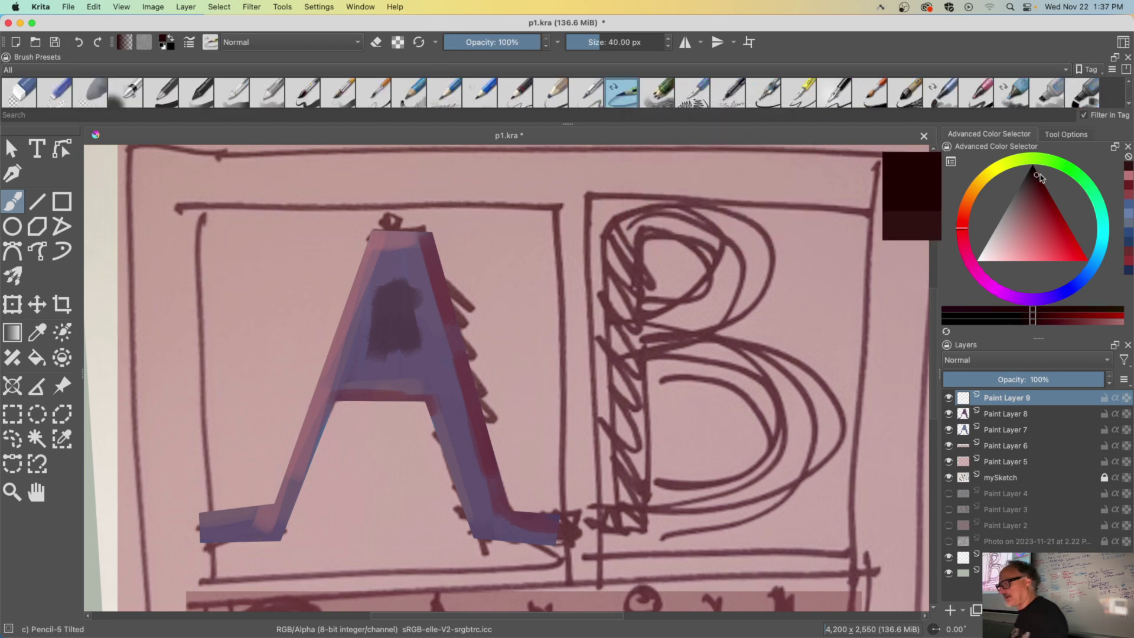
{"action": "left_click", "coordinate": [1034, 174]}
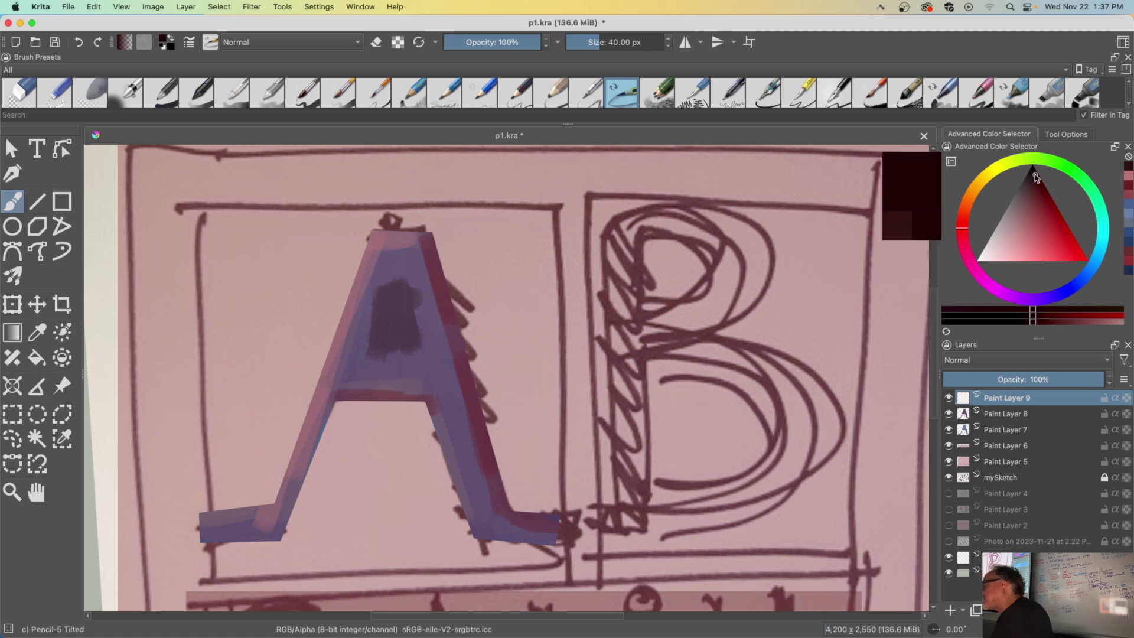
{"action": "left_click", "coordinate": [1078, 281]}
- Sketch dark pencil outlines along the A's top, inner opening, crossbar, right leg, right foot and the left leg's inner edge
{"action": "mouse_move", "coordinate": [431, 234]}
{"action": "left_mouse_down"}
{"action": "mouse_move", "coordinate": [370, 233]}
{"action": "mouse_move", "coordinate": [432, 231]}
{"action": "left_mouse_up"}
{"action": "mouse_move", "coordinate": [407, 279]}
{"action": "left_mouse_down"}
{"action": "mouse_move", "coordinate": [377, 288]}
{"action": "mouse_move", "coordinate": [372, 317]}
{"action": "mouse_move", "coordinate": [412, 348]}
{"action": "mouse_move", "coordinate": [361, 351]}
{"action": "left_mouse_up"}
{"action": "left_click_drag", "start_coordinate": [431, 399], "coordinate": [330, 400]}
{"action": "mouse_move", "coordinate": [432, 236]}
{"action": "left_mouse_down"}
{"action": "mouse_move", "coordinate": [513, 520]}
{"action": "mouse_move", "coordinate": [560, 513]}
{"action": "mouse_move", "coordinate": [555, 545]}
{"action": "left_mouse_up"}
{"action": "mouse_move", "coordinate": [598, 508]}
{"action": "left_mouse_down"}
{"action": "mouse_move", "coordinate": [600, 539]}
{"action": "mouse_move", "coordinate": [625, 503]}
{"action": "mouse_move", "coordinate": [601, 536]}
{"action": "mouse_move", "coordinate": [469, 541]}
{"action": "left_mouse_up"}
{"action": "mouse_move", "coordinate": [428, 409]}
{"action": "left_mouse_down"}
{"action": "mouse_move", "coordinate": [479, 545]}
{"action": "mouse_move", "coordinate": [470, 529]}
{"action": "left_mouse_up"}
{"action": "mouse_move", "coordinate": [334, 401]}
{"action": "left_mouse_down"}
{"action": "mouse_move", "coordinate": [278, 560]}
{"action": "mouse_move", "coordinate": [283, 546]}
{"action": "left_mouse_up"}
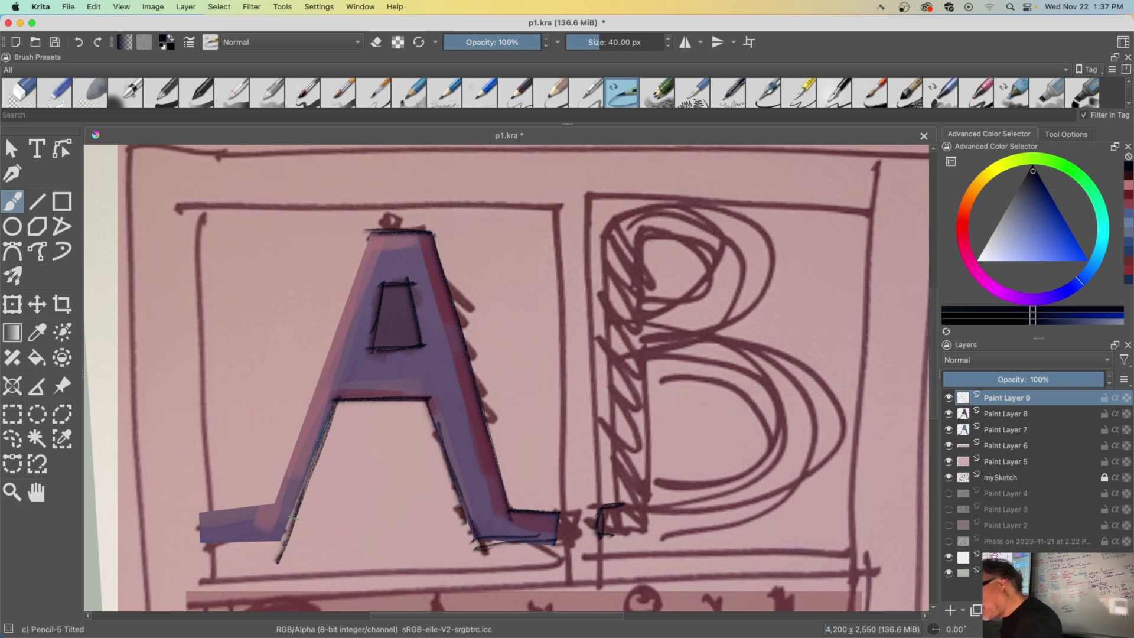
- Outline the outer edge of the A's left leg and box in its left foot with repeated dark pencil strokes
{"action": "left_click_drag", "start_coordinate": [371, 234], "coordinate": [281, 478]}
{"action": "left_click_drag", "start_coordinate": [343, 322], "coordinate": [263, 491]}
{"action": "mouse_move", "coordinate": [318, 402]}
{"action": "left_mouse_down"}
{"action": "mouse_move", "coordinate": [263, 510]}
{"action": "mouse_move", "coordinate": [287, 464]}
{"action": "mouse_move", "coordinate": [257, 499]}
{"action": "mouse_move", "coordinate": [215, 508]}
{"action": "left_mouse_up"}
{"action": "left_click_drag", "start_coordinate": [269, 501], "coordinate": [211, 513]}
{"action": "left_click_drag", "start_coordinate": [288, 536], "coordinate": [214, 547]}
{"action": "left_click_drag", "start_coordinate": [219, 506], "coordinate": [223, 539]}
{"action": "left_click_drag", "start_coordinate": [270, 498], "coordinate": [208, 511]}
{"action": "left_click_drag", "start_coordinate": [290, 535], "coordinate": [222, 541]}
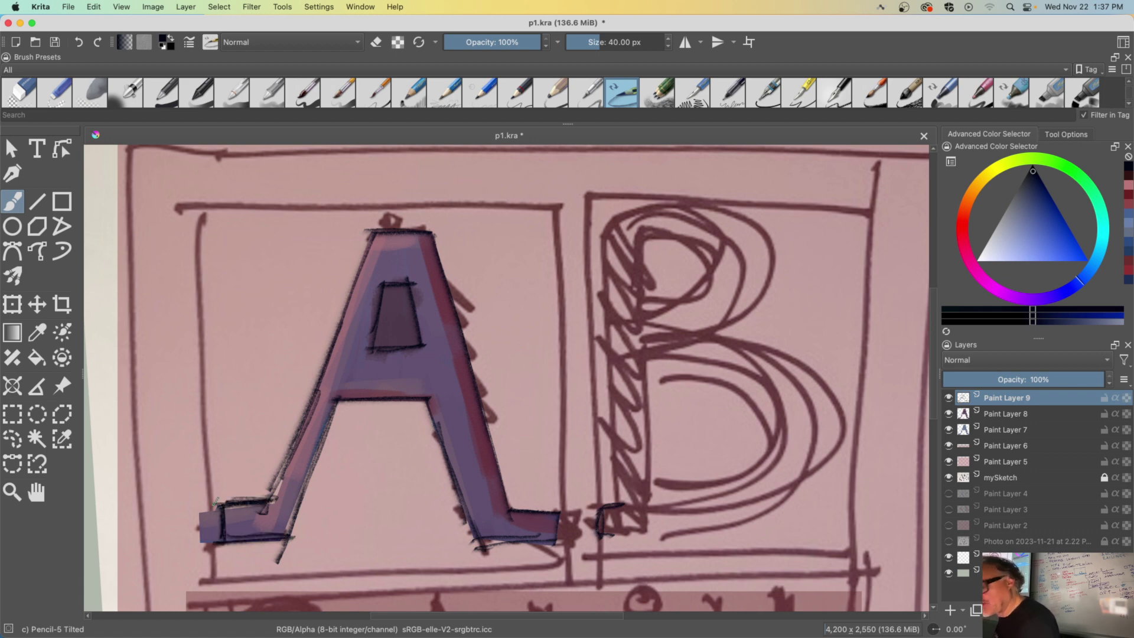
- Erase the stray pencil lines beneath both feet of the A with the 25 px Eraser Small preset
{"action": "left_click", "coordinate": [62, 97]}
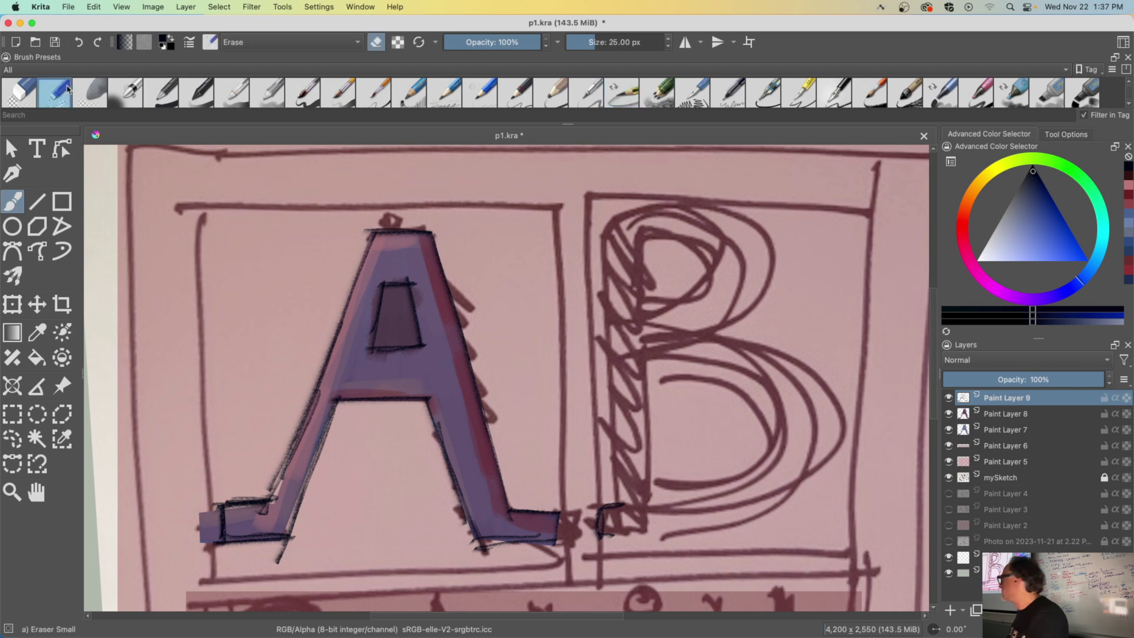
{"action": "mouse_move", "coordinate": [282, 551]}
{"action": "left_mouse_down"}
{"action": "mouse_move", "coordinate": [275, 560]}
{"action": "mouse_move", "coordinate": [290, 542]}
{"action": "left_mouse_up"}
{"action": "left_click_drag", "start_coordinate": [524, 534], "coordinate": [491, 538]}
{"action": "mouse_move", "coordinate": [491, 539]}
{"action": "left_mouse_down"}
{"action": "mouse_move", "coordinate": [536, 536]}
{"action": "mouse_move", "coordinate": [485, 539]}
{"action": "mouse_move", "coordinate": [528, 538]}
{"action": "mouse_move", "coordinate": [484, 552]}
{"action": "left_mouse_up"}
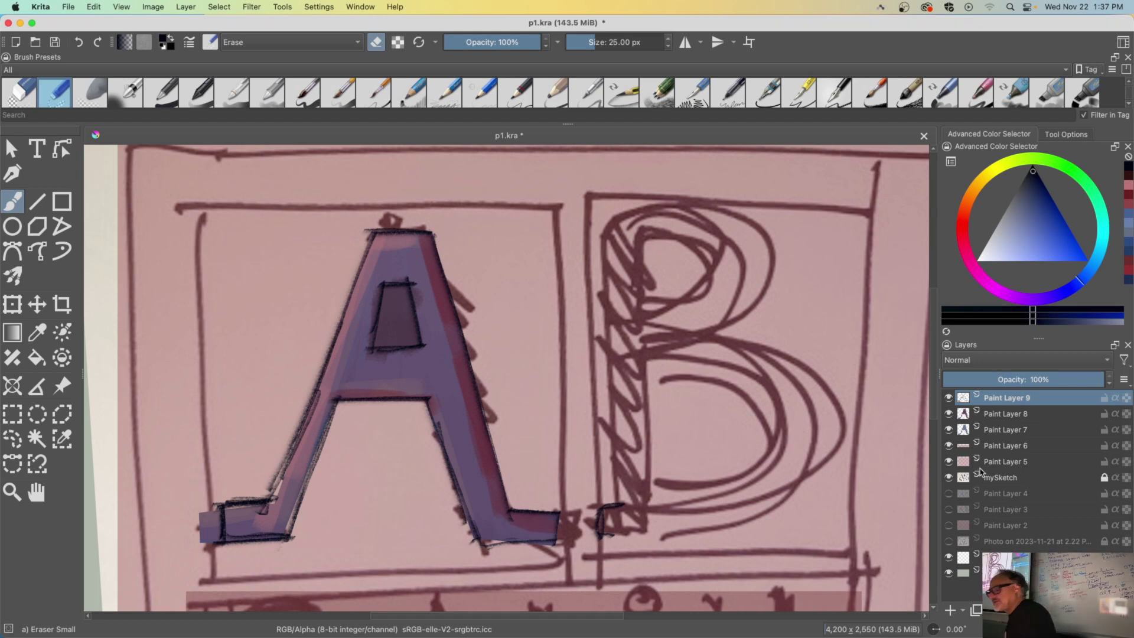
- Add a paint layer directly above Paint Layer 6, beneath the A's layers, and make a rectangular selection around the letter
{"action": "left_click", "coordinate": [989, 461]}
{"action": "left_click", "coordinate": [986, 445]}
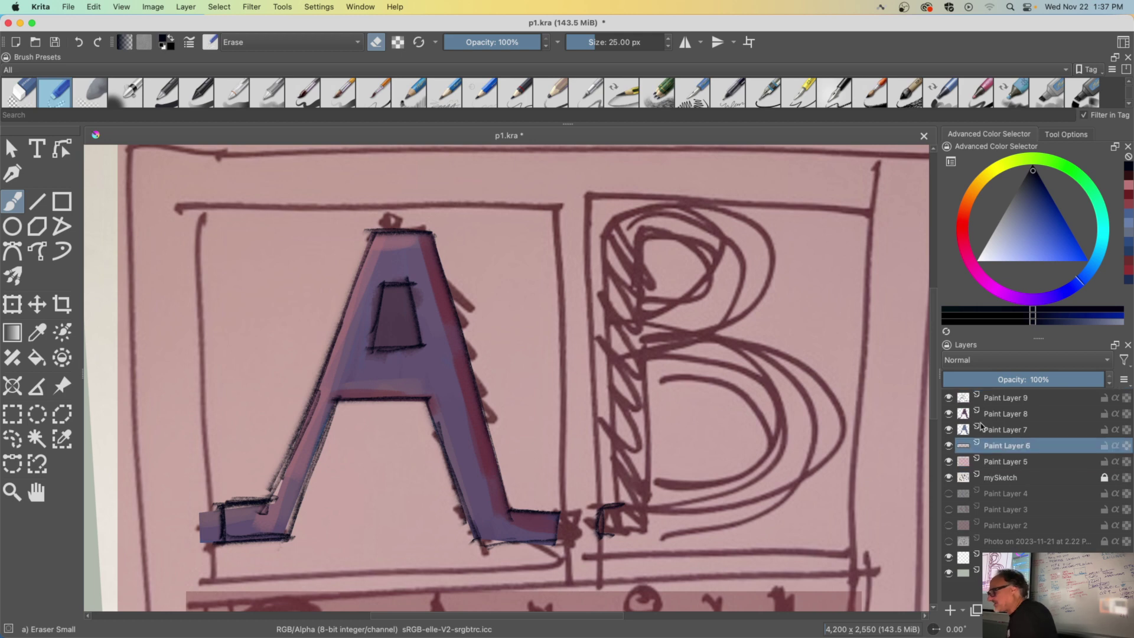
{"action": "left_click", "coordinate": [949, 610]}
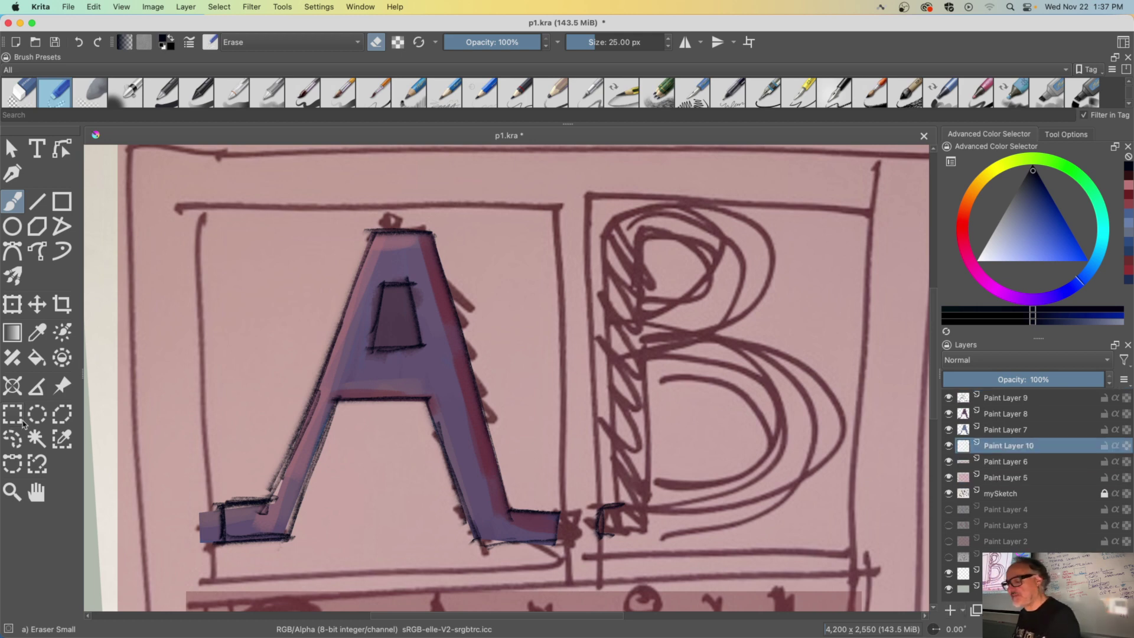
{"action": "left_click", "coordinate": [12, 414]}
{"action": "left_click_drag", "start_coordinate": [197, 205], "coordinate": [579, 564]}
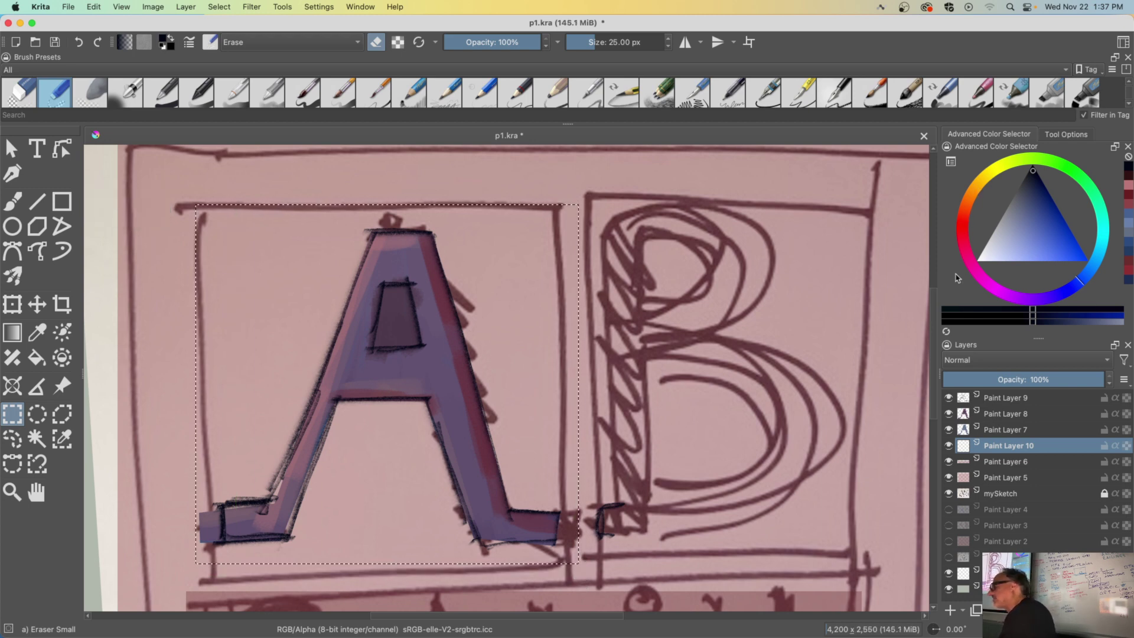
- Fill the rectangle behind the A with magenta, using the Pencil-5 Tilted preset instead of the eraser
{"action": "left_click", "coordinate": [975, 263]}
{"action": "left_click", "coordinate": [1038, 227]}
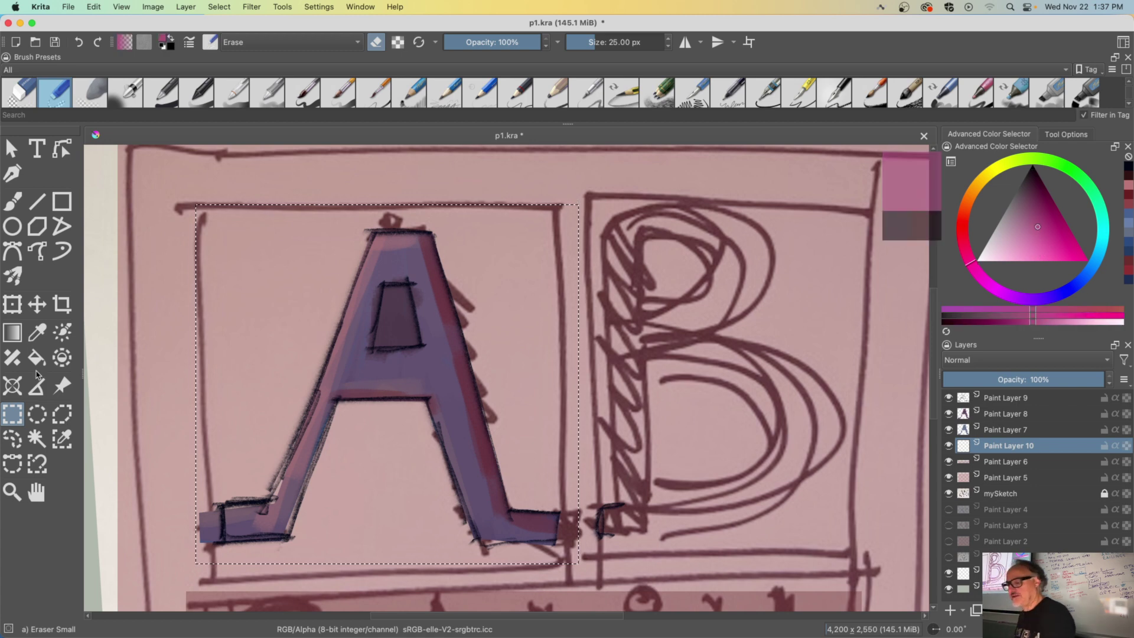
{"action": "key", "text": "f"}
{"action": "left_click", "coordinate": [343, 485]}
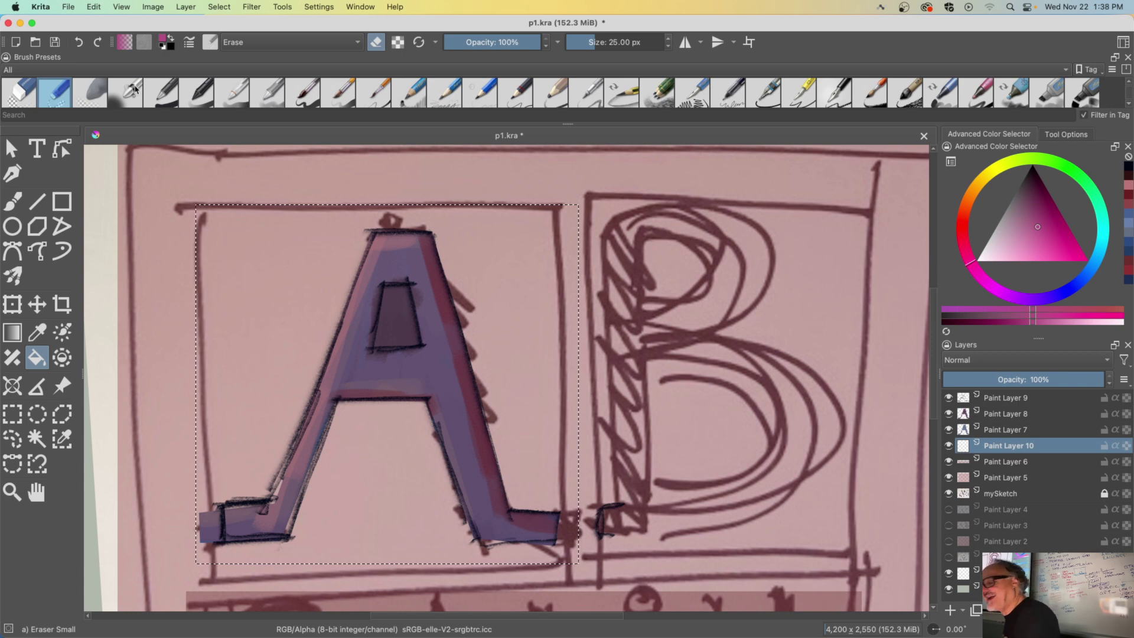
{"action": "left_click", "coordinate": [630, 93]}
{"action": "left_click", "coordinate": [380, 480]}
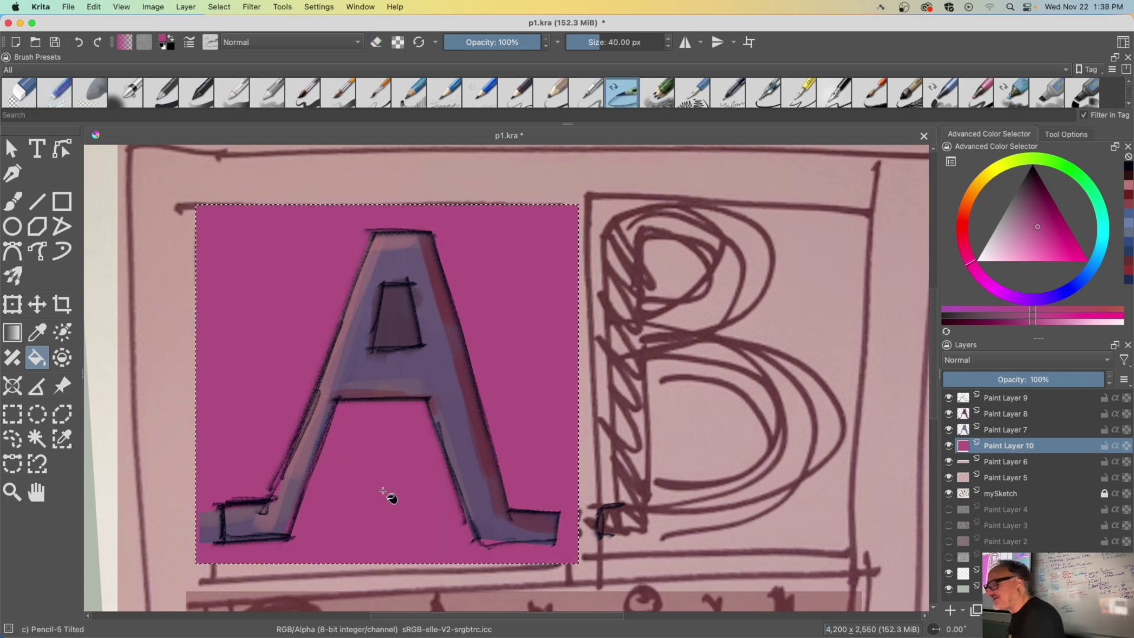
- Refill the rectangle behind the A with medium green, replace that with pale green, and clear the selection
{"action": "left_click", "coordinate": [1030, 192]}
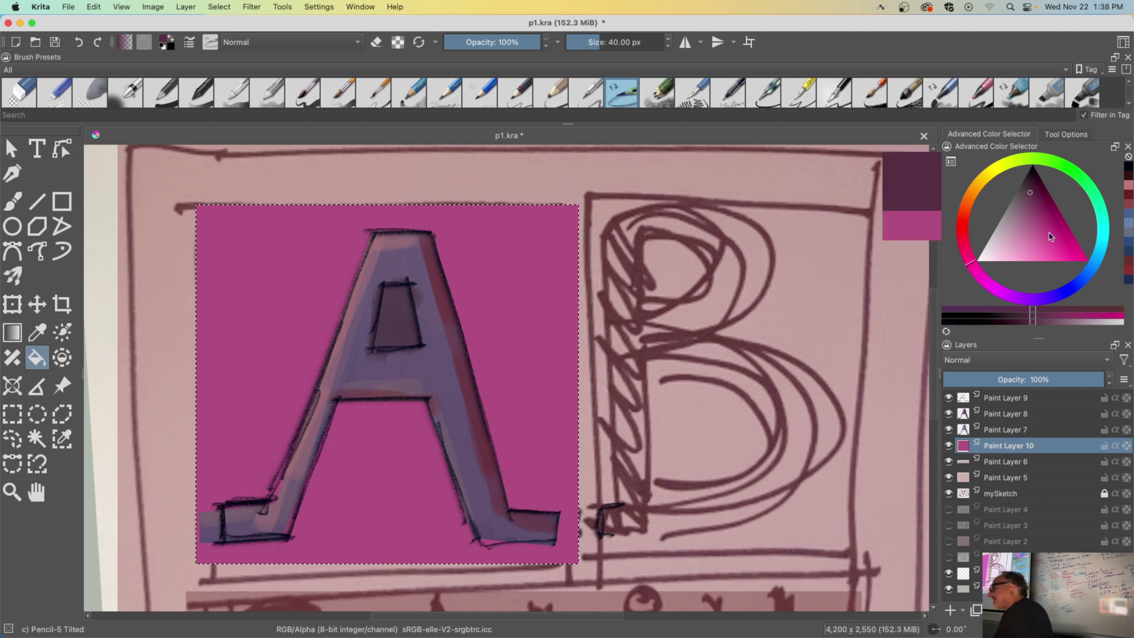
{"action": "left_click", "coordinate": [1056, 163]}
{"action": "left_click", "coordinate": [1038, 206]}
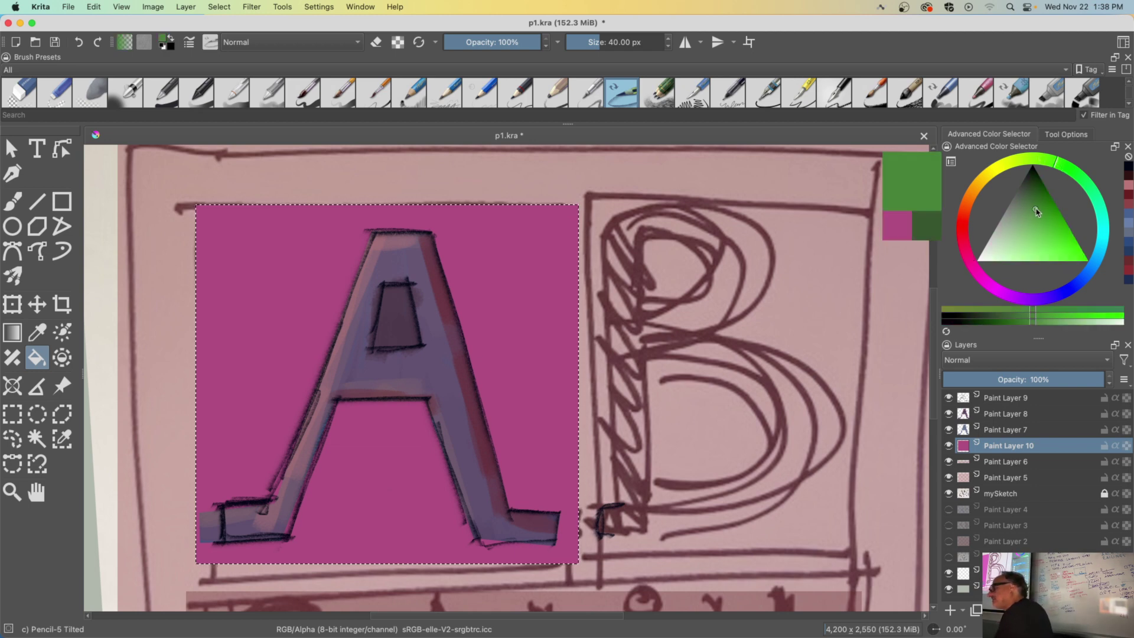
{"action": "left_click", "coordinate": [261, 411]}
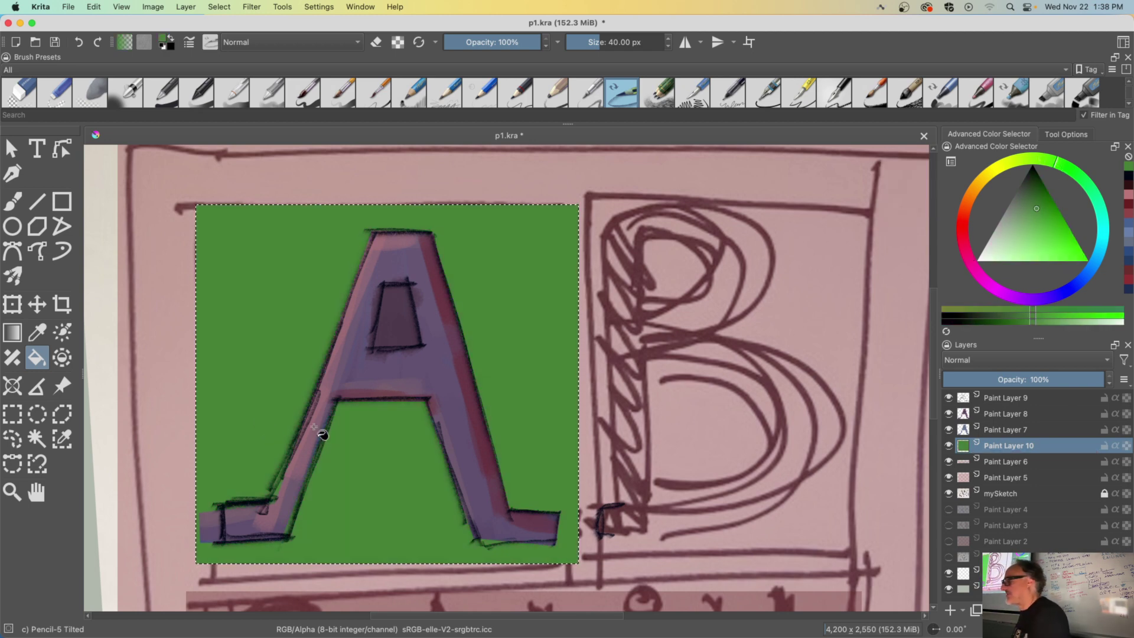
{"action": "left_click", "coordinate": [1012, 237]}
{"action": "left_click", "coordinate": [339, 485]}
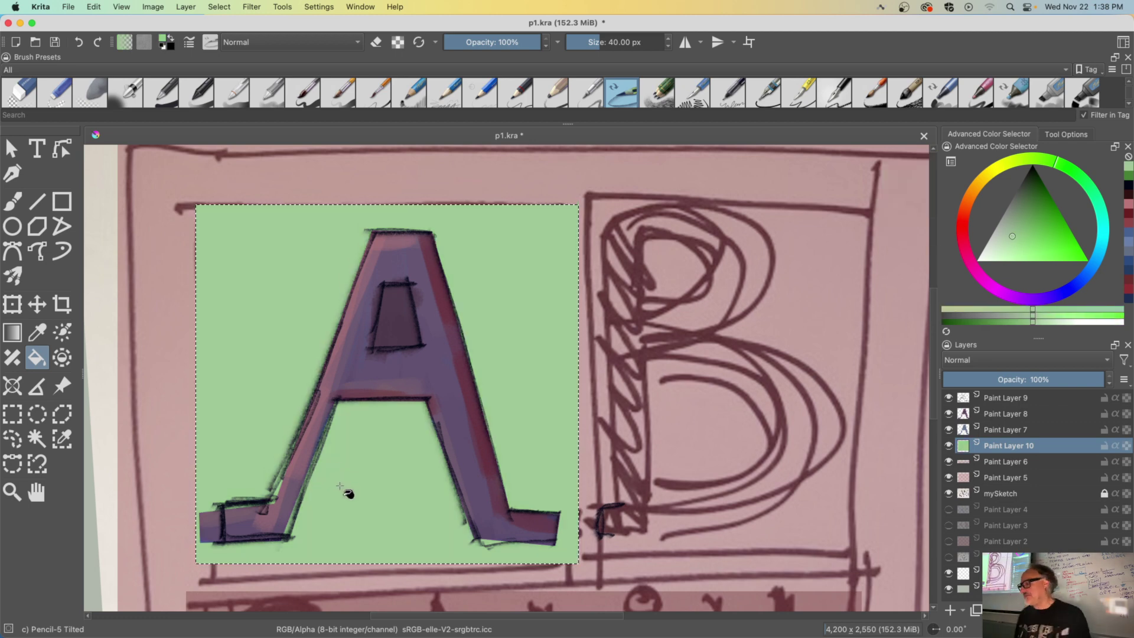
{"action": "key", "text": "ctrl+shift+a"}
{"action": "key", "text": "minus"}
{"action": "key", "text": "minus"}
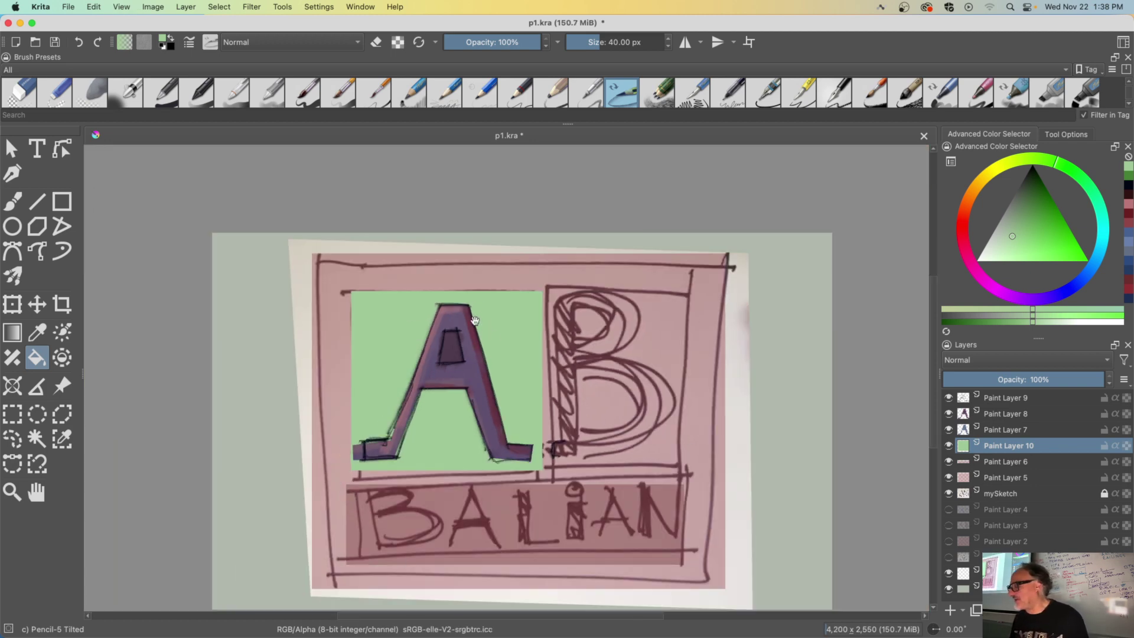
- Make Paint Layer 9 with the pencil outlines active and look through its layer options
{"action": "left_click", "coordinate": [997, 399]}
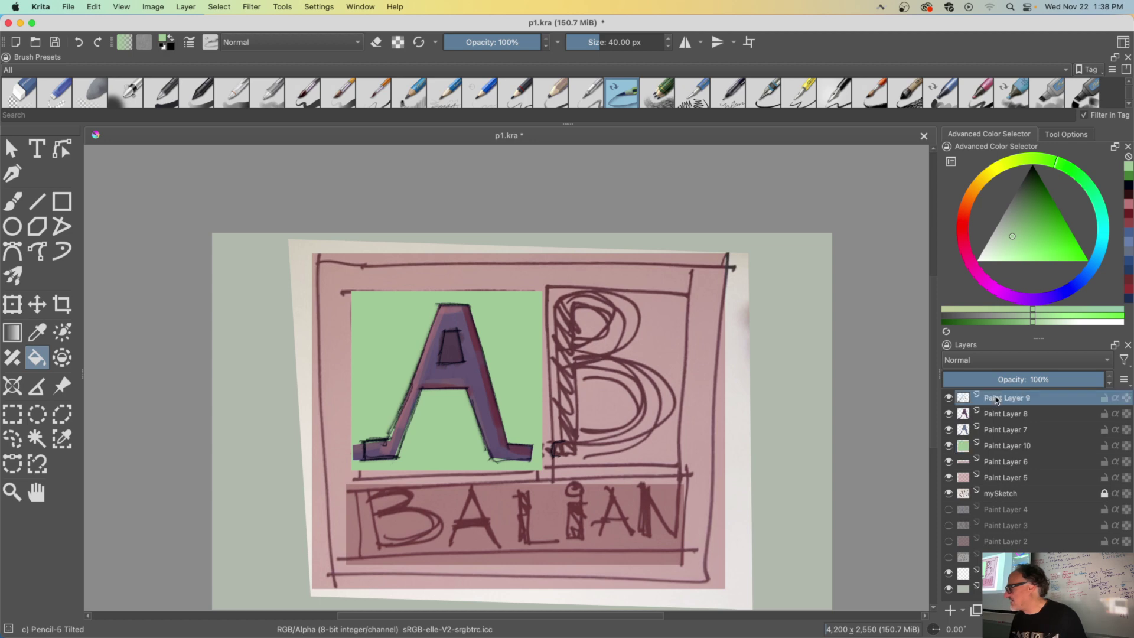
{"action": "right_click", "coordinate": [997, 399]}
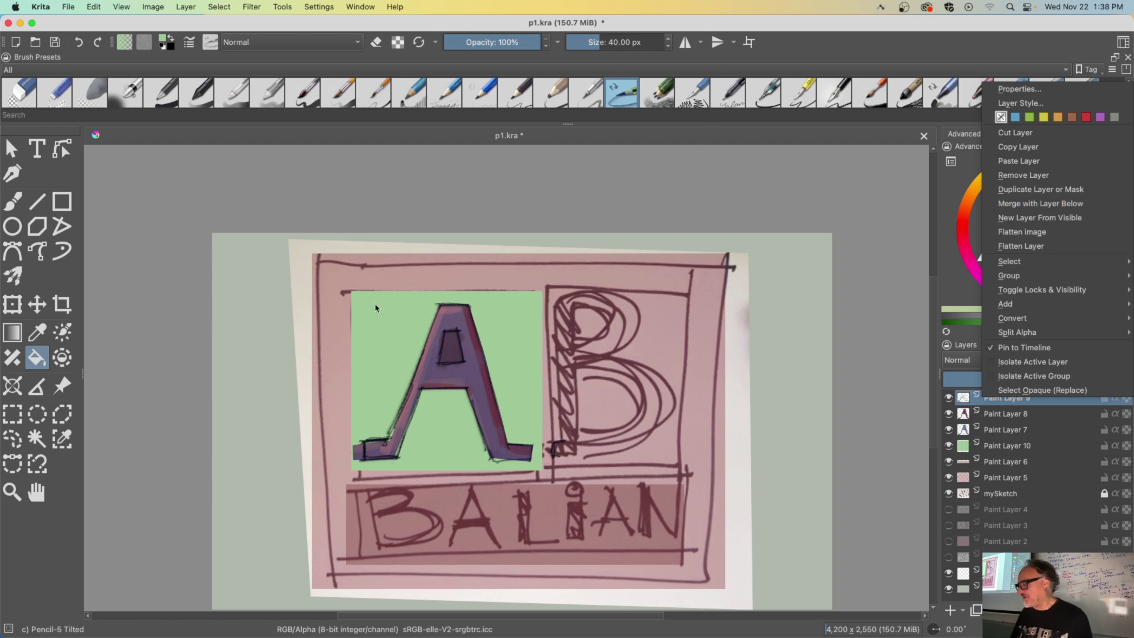
{"action": "left_click", "coordinate": [959, 405]}
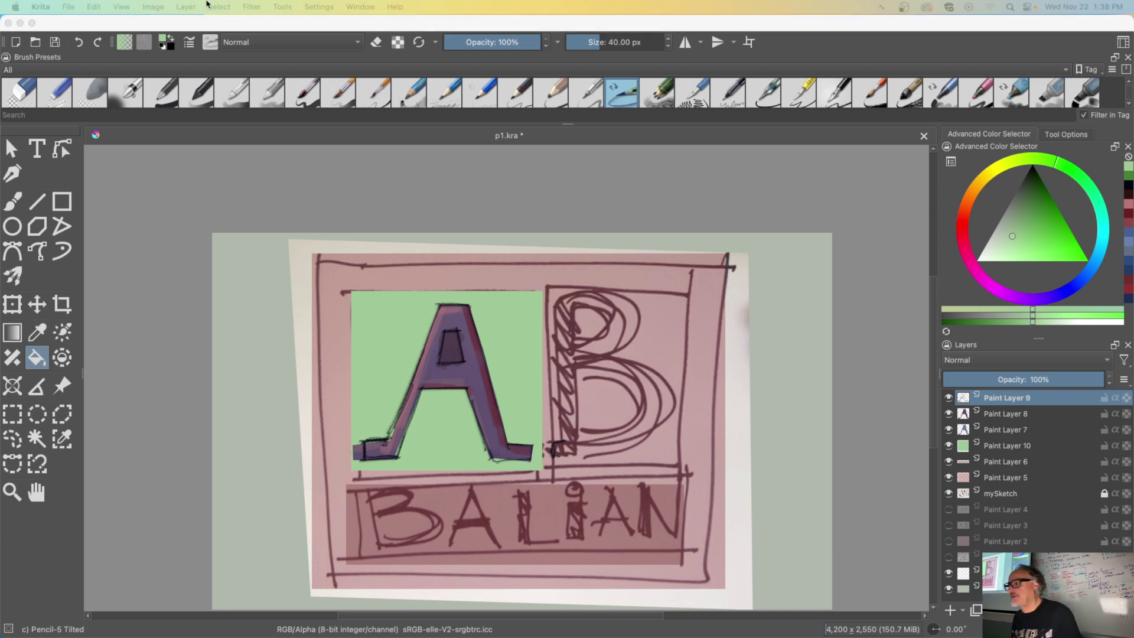
- Minimize the painting, switch to Firefox and open the Logo Identity page of the Gr. 9 Exp Tech section
{"action": "left_click", "coordinate": [20, 23]}
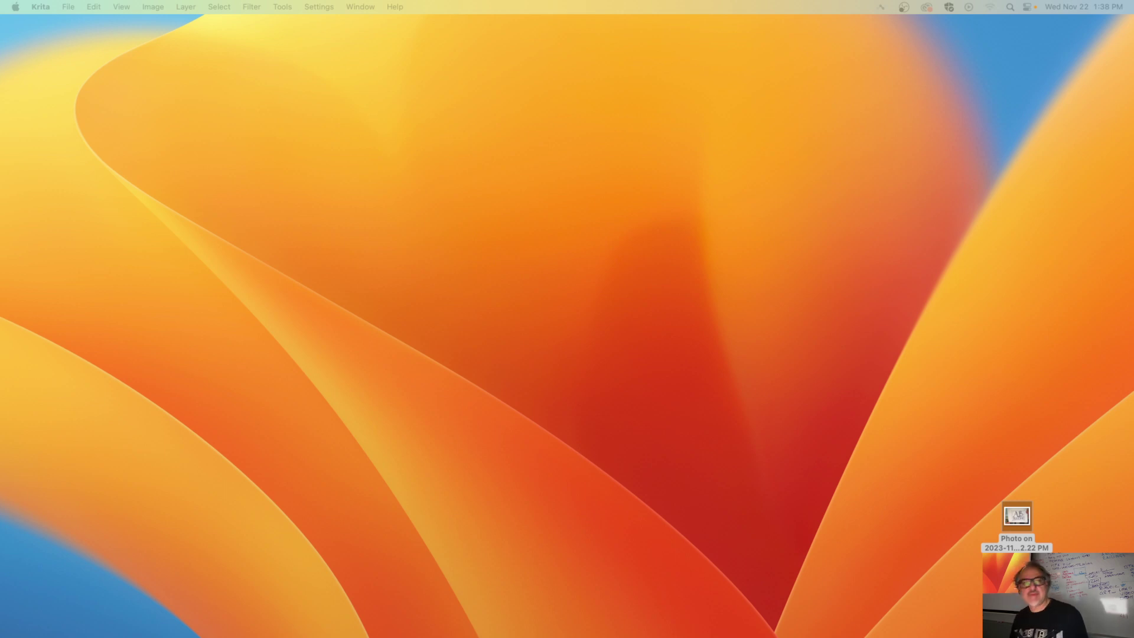
{"action": "left_click_drag", "start_coordinate": [151, 637], "coordinate": [598, 118]}
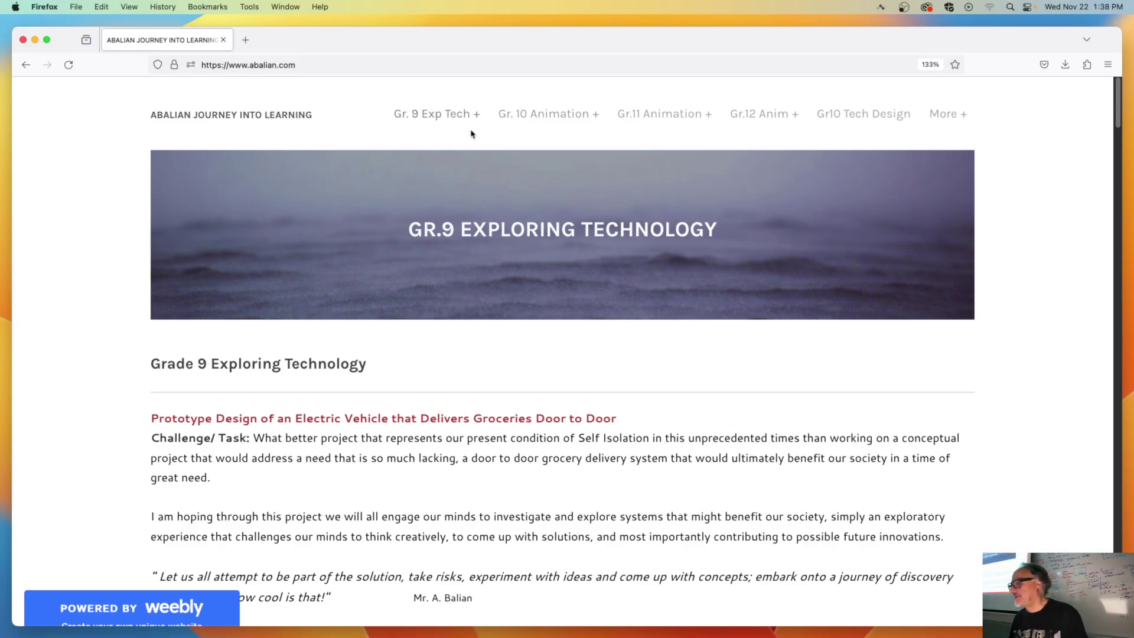
{"action": "left_click", "coordinate": [476, 115]}
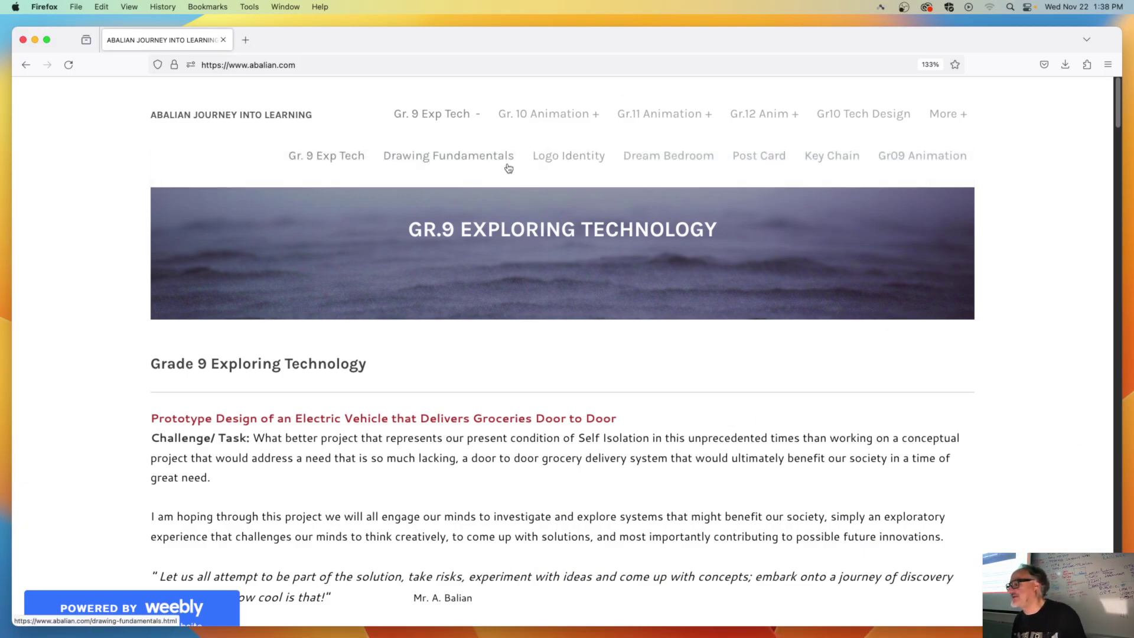
{"action": "left_click", "coordinate": [583, 157]}
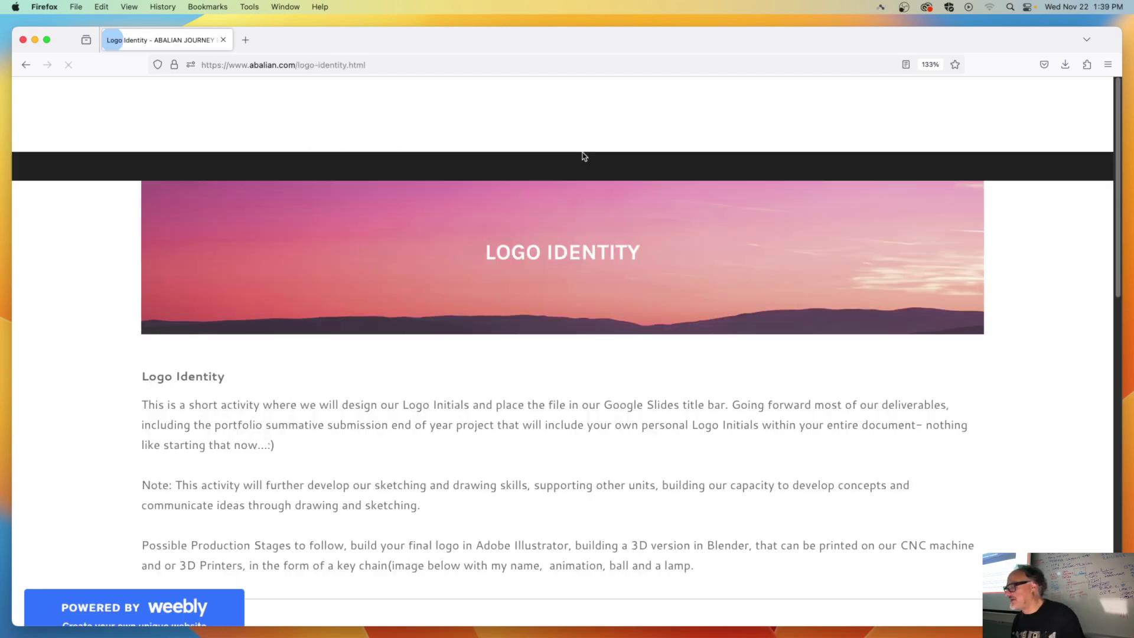
- Browse the logo gallery, enlarging the red bracketed logo samples and the orange-brown M painting
{"action": "scroll", "coordinate": [624, 340], "scroll_direction": "down", "scroll_amount": 10}
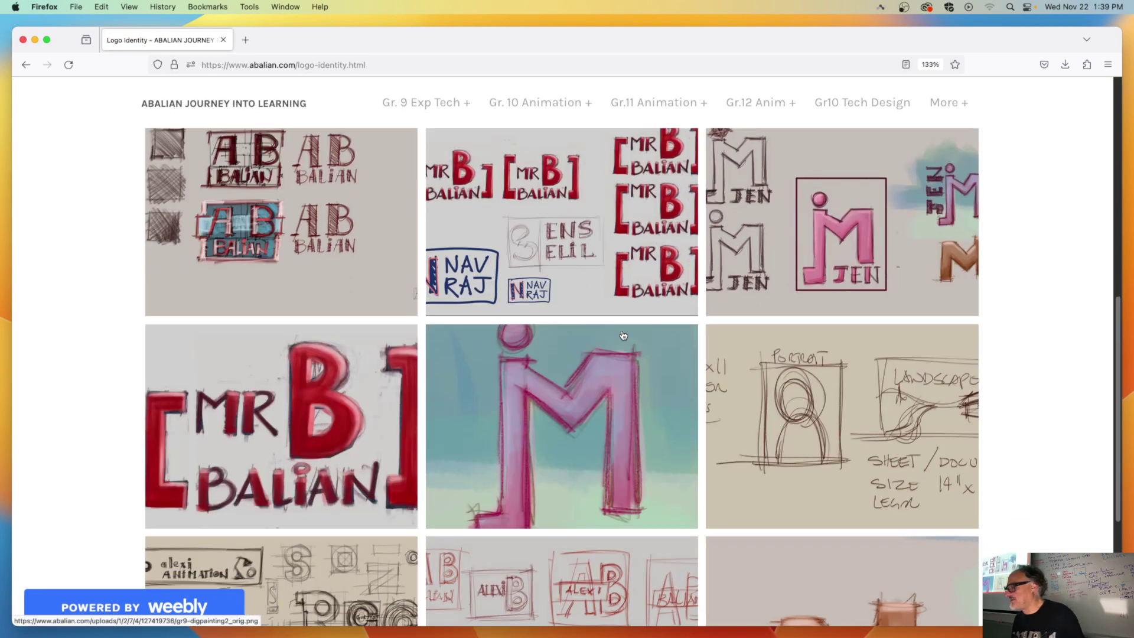
{"action": "scroll", "coordinate": [623, 336], "scroll_direction": "down", "scroll_amount": 2}
{"action": "left_click", "coordinate": [624, 213]}
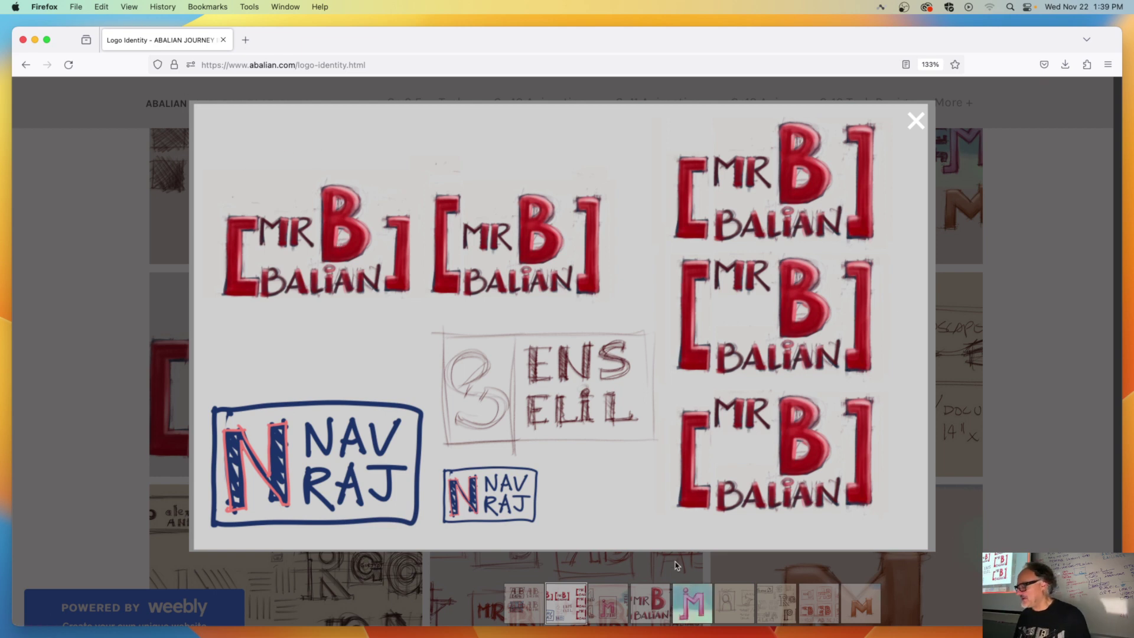
{"action": "left_click", "coordinate": [658, 607]}
{"action": "left_click", "coordinate": [784, 619]}
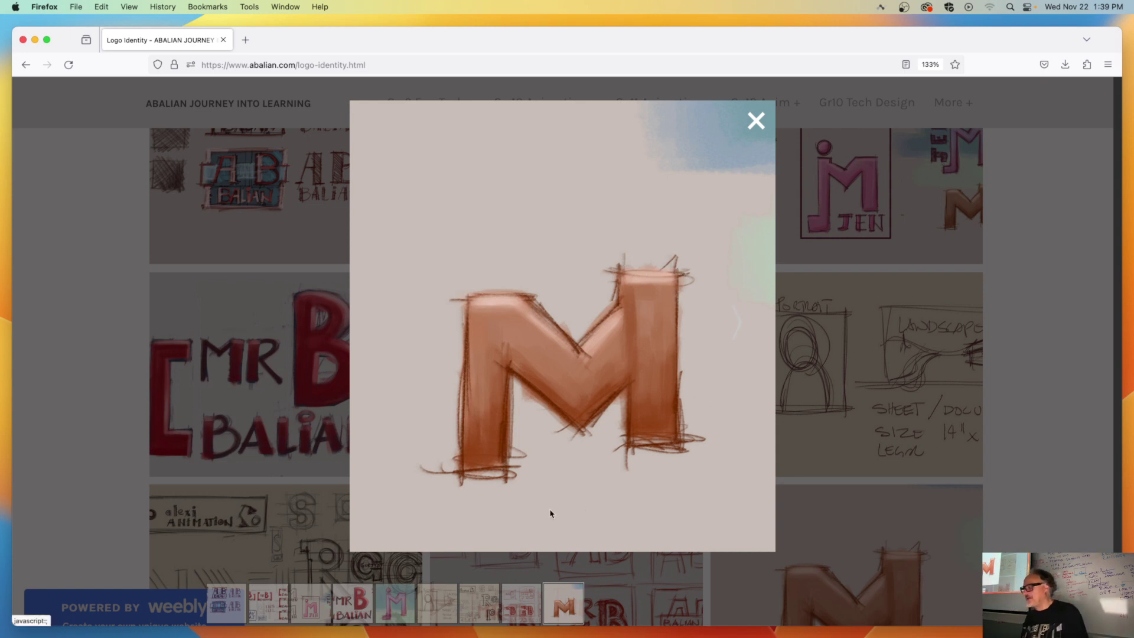
- View the pink JM logo painting in the gallery, close it, minimize Firefox and switch back to Krita
{"action": "left_click", "coordinate": [395, 602]}
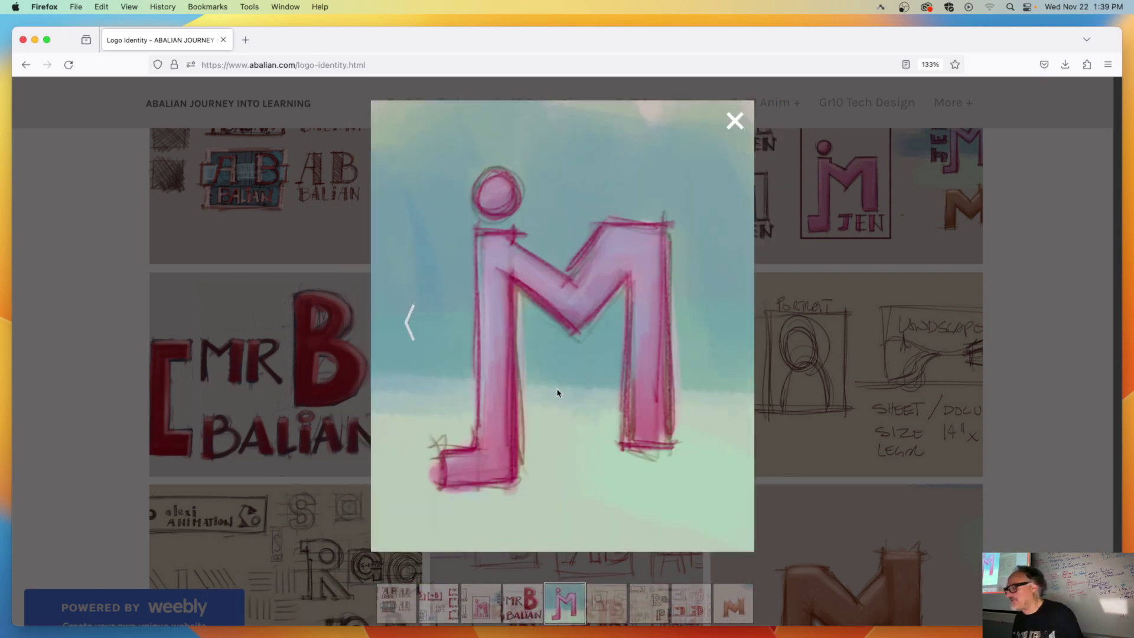
{"action": "left_click", "coordinate": [733, 126]}
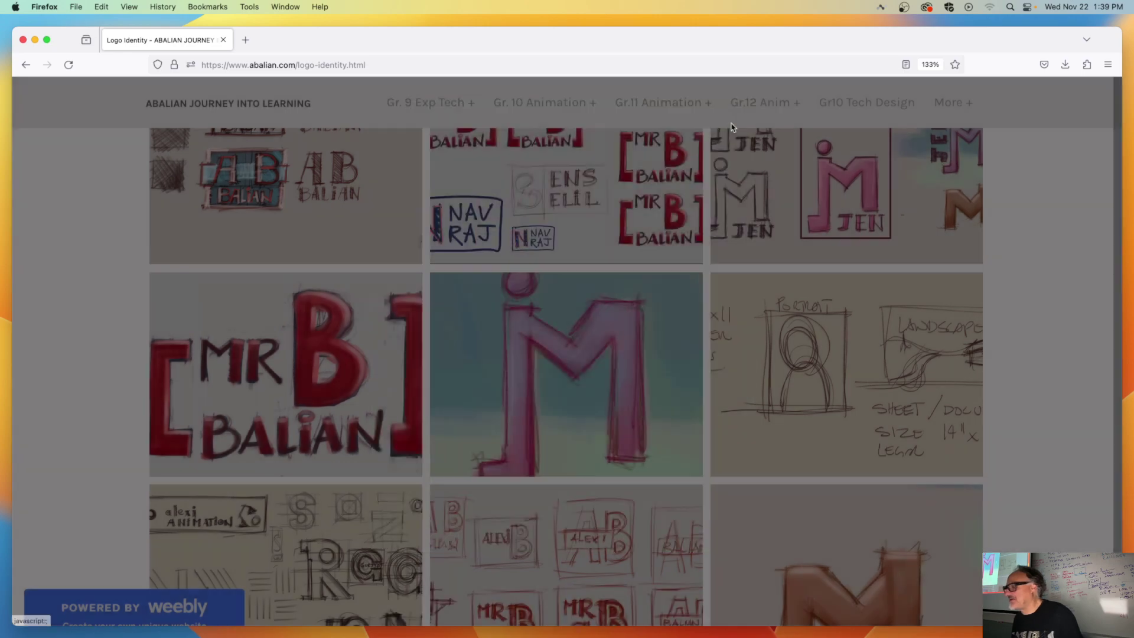
{"action": "left_click", "coordinate": [35, 39]}
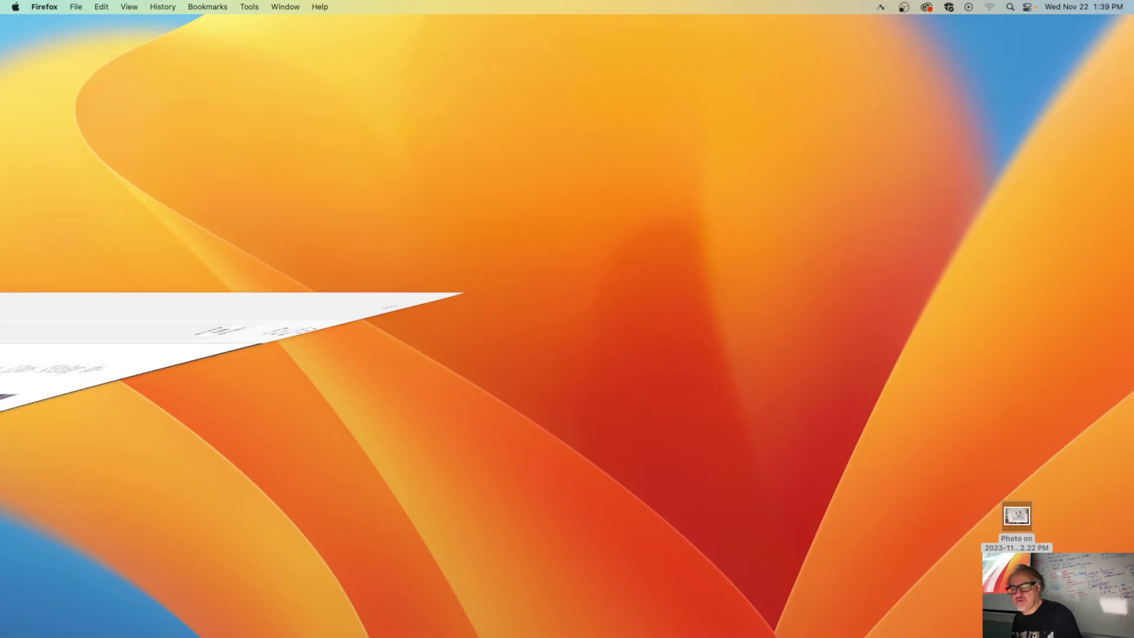
{"action": "key", "text": "super+Tab"}
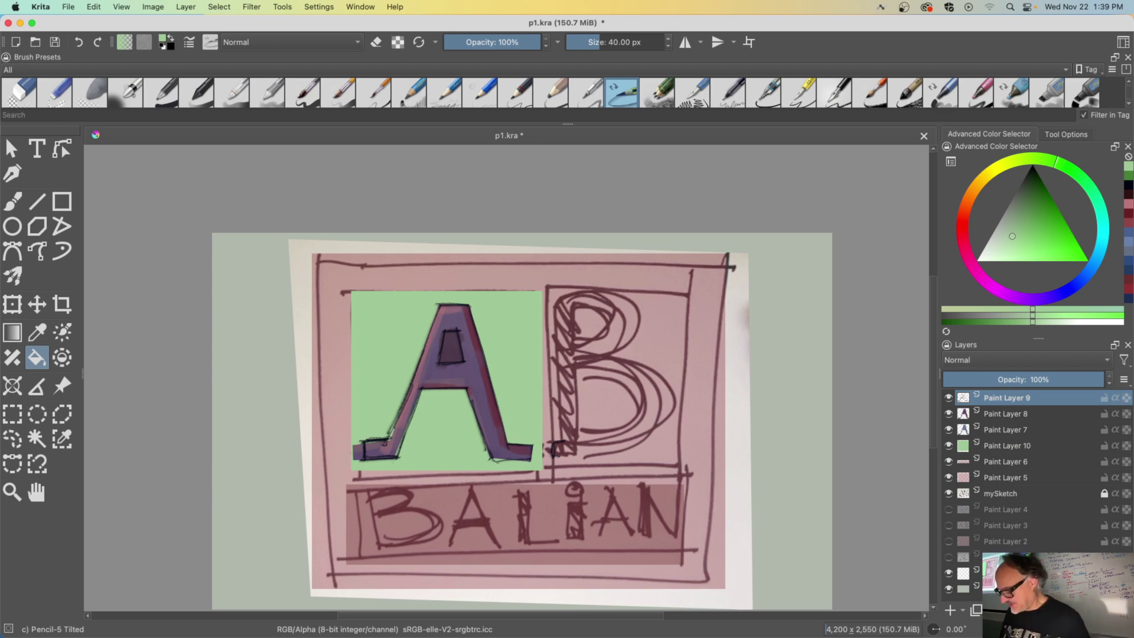
- Add a paint layer above Paint Layer 10 and set the Marker Medium brush to muted green, 55 px and 35% opacity
{"action": "key", "text": "plus"}
{"action": "left_click", "coordinate": [984, 446]}
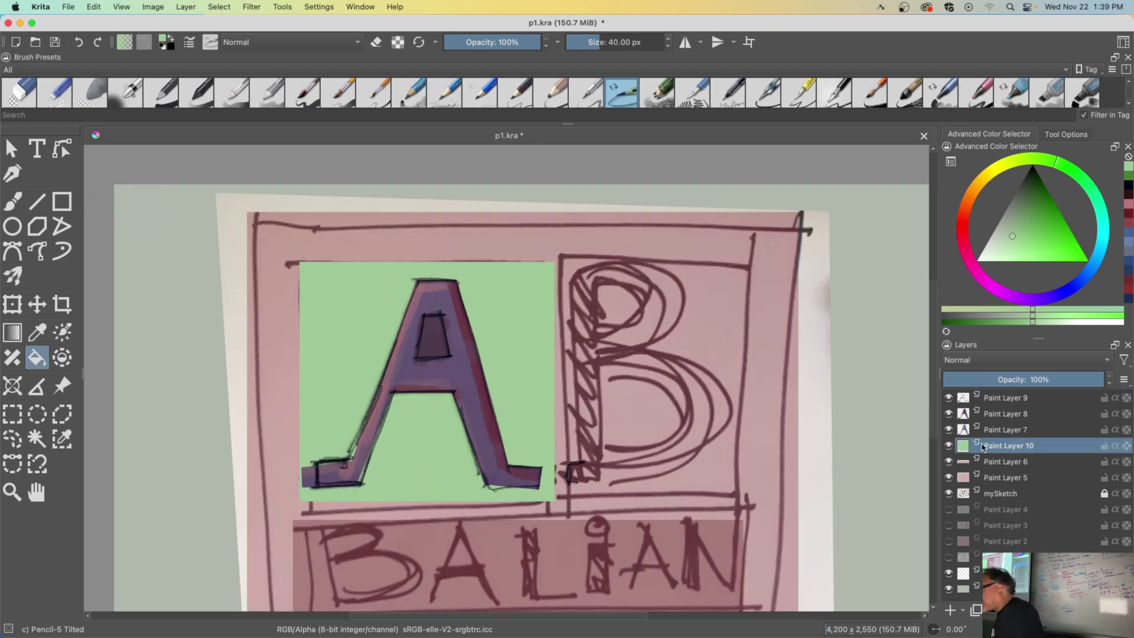
{"action": "left_click", "coordinate": [950, 609]}
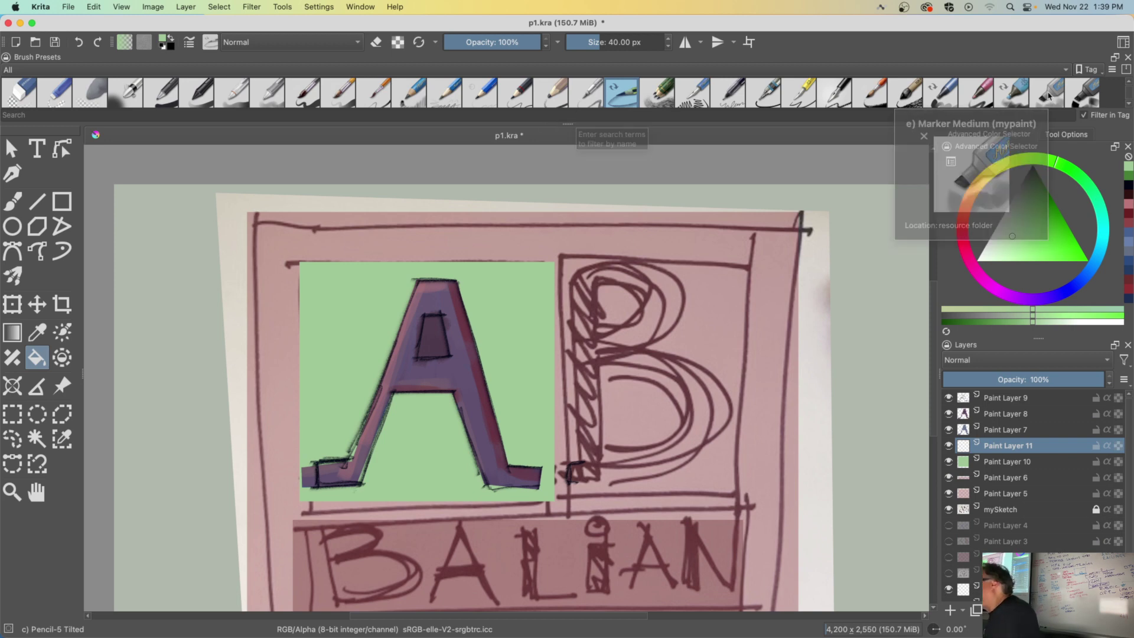
{"action": "left_click", "coordinate": [1047, 93]}
{"action": "left_click", "coordinate": [1014, 222]}
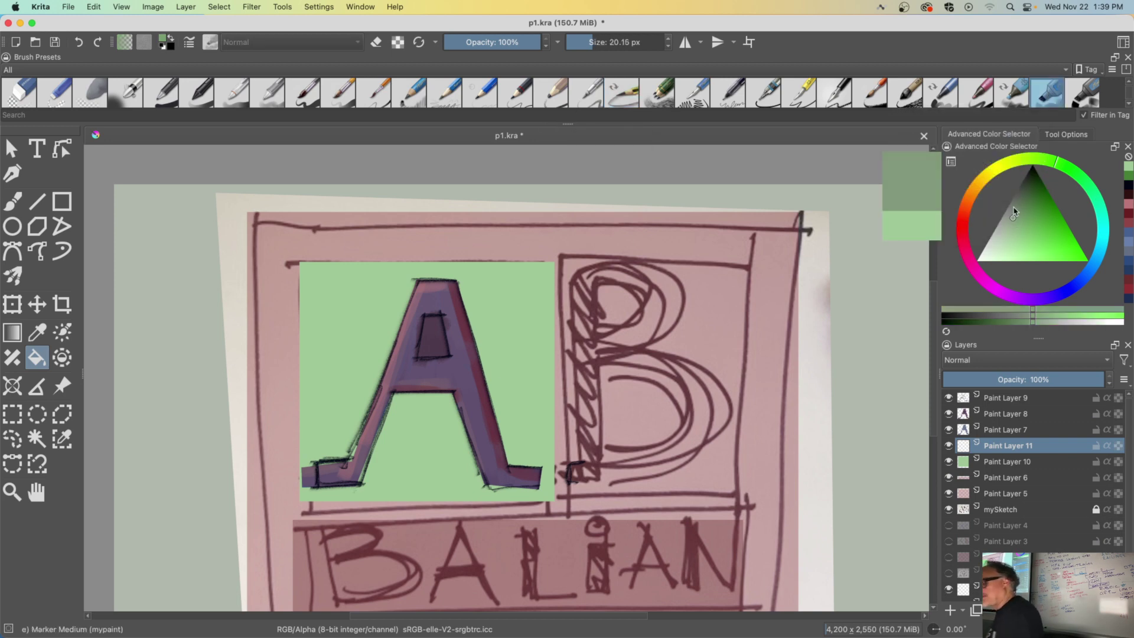
{"action": "key", "text": "b"}
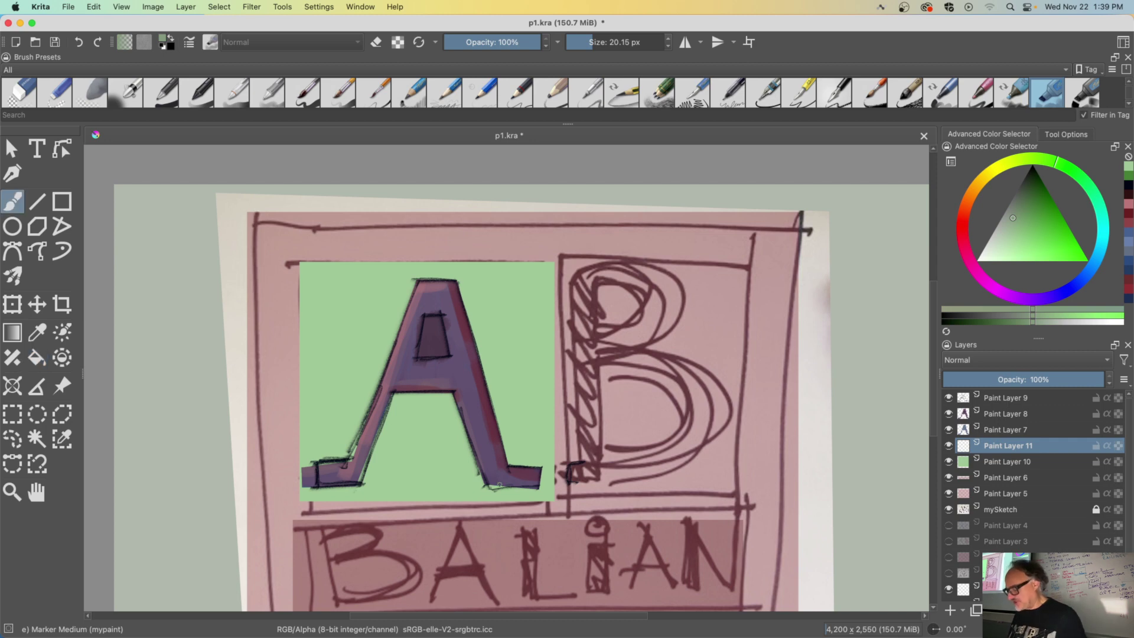
{"action": "key", "text": "bracketright"}
{"action": "key", "text": "bracketright"}
{"action": "key", "text": "bracketright"}
{"action": "key", "text": "bracketright"}
{"action": "key", "text": "bracketright"}
{"action": "left_click_drag", "start_coordinate": [513, 44], "coordinate": [478, 42]}
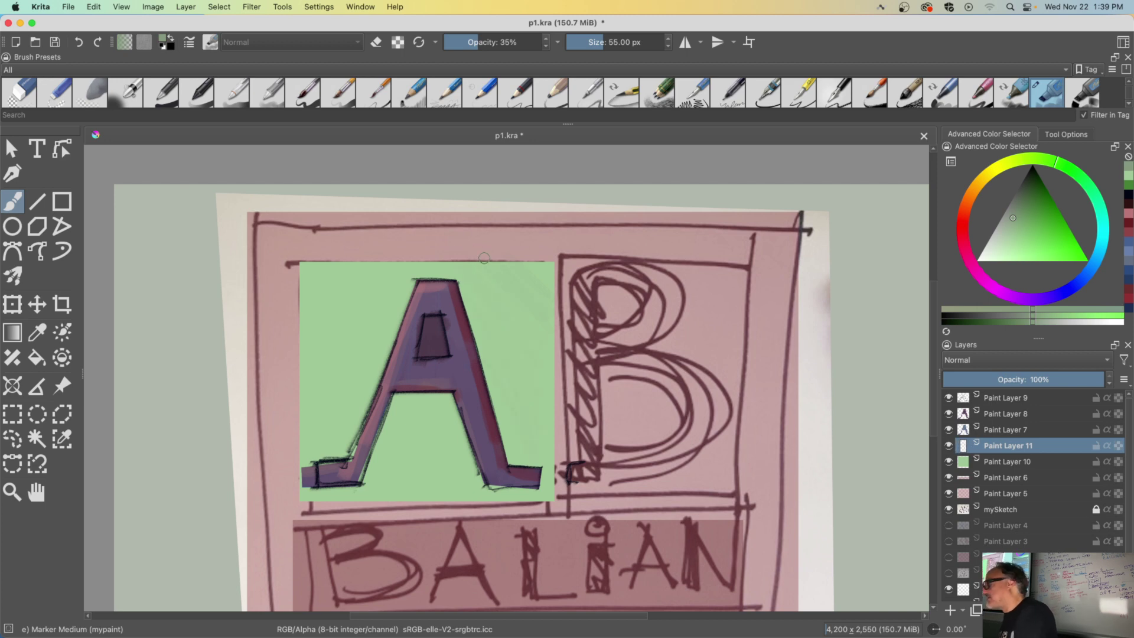
- Shade the green background around the A with darker green marker strokes, raising the brush opacity to 58% and 66%
{"action": "left_click", "coordinate": [1039, 218]}
{"action": "key", "text": "o"}
{"action": "key", "text": "o"}
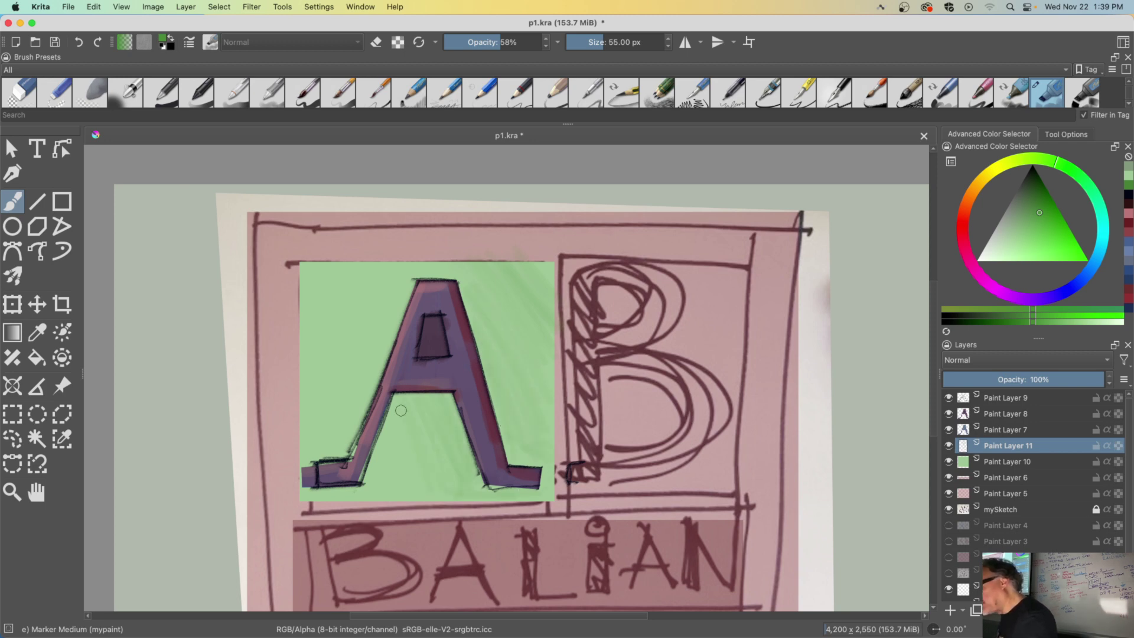
{"action": "key", "text": "o"}
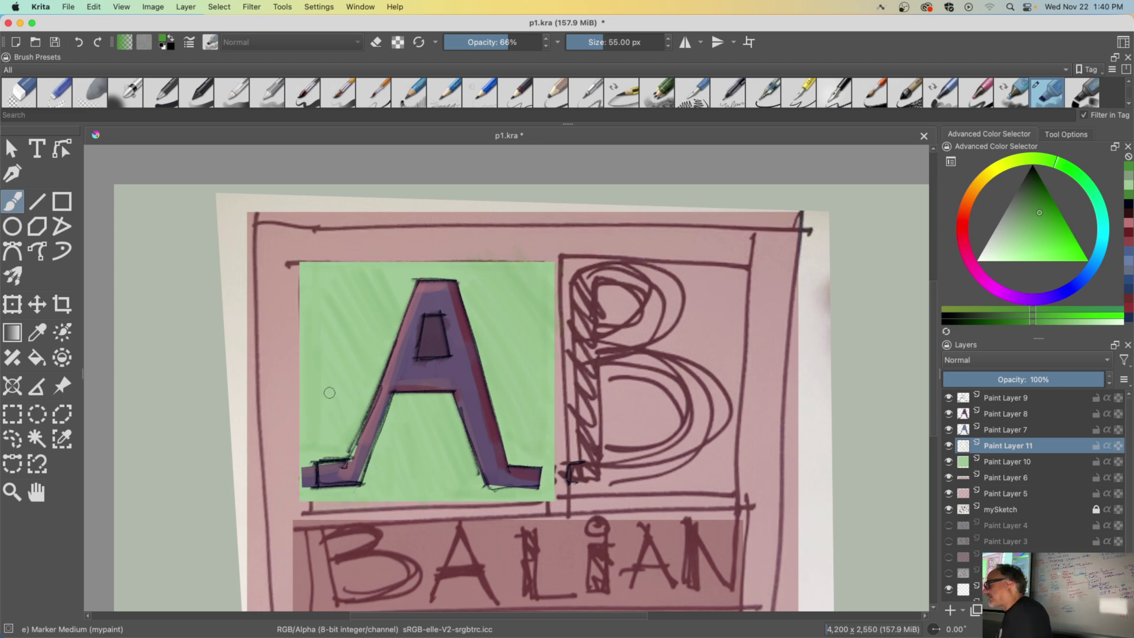
- Choose Pencil-5 Tilted in very dark green and try a freehand outline around the green square
{"action": "left_click", "coordinate": [631, 97]}
{"action": "left_click", "coordinate": [1038, 177]}
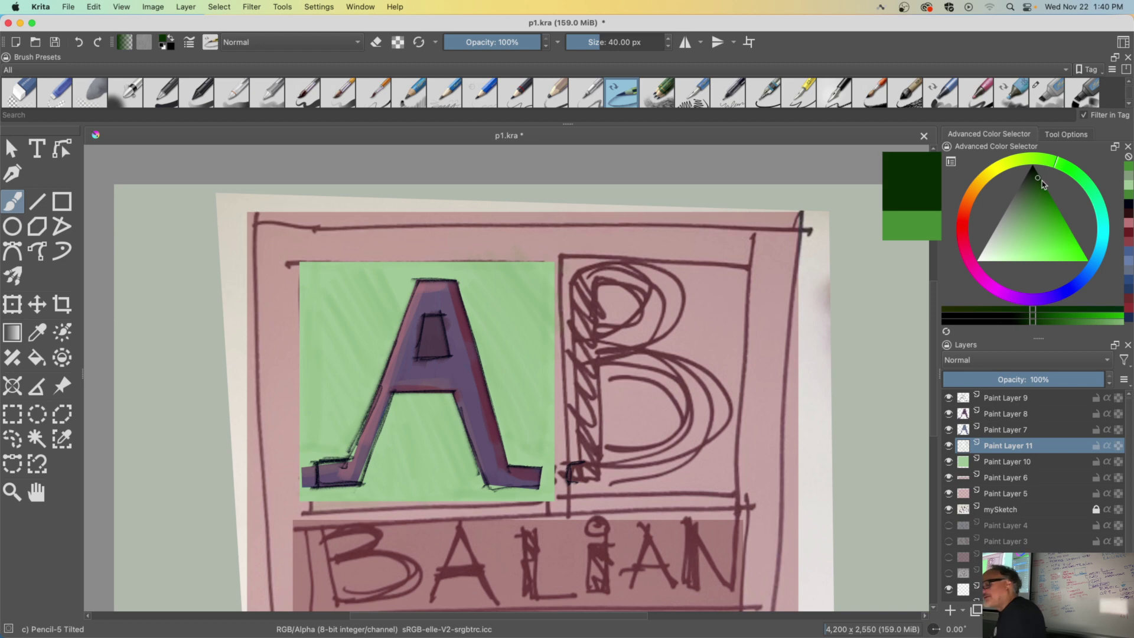
{"action": "left_click_drag", "start_coordinate": [549, 302], "coordinate": [548, 365]}
{"action": "mouse_move", "coordinate": [551, 264]}
{"action": "left_mouse_down"}
{"action": "mouse_move", "coordinate": [555, 327]}
{"action": "mouse_move", "coordinate": [512, 261]}
{"action": "mouse_move", "coordinate": [324, 264]}
{"action": "mouse_move", "coordinate": [375, 261]}
{"action": "mouse_move", "coordinate": [357, 269]}
{"action": "mouse_move", "coordinate": [268, 257]}
{"action": "mouse_move", "coordinate": [306, 273]}
{"action": "mouse_move", "coordinate": [305, 466]}
{"action": "left_mouse_up"}
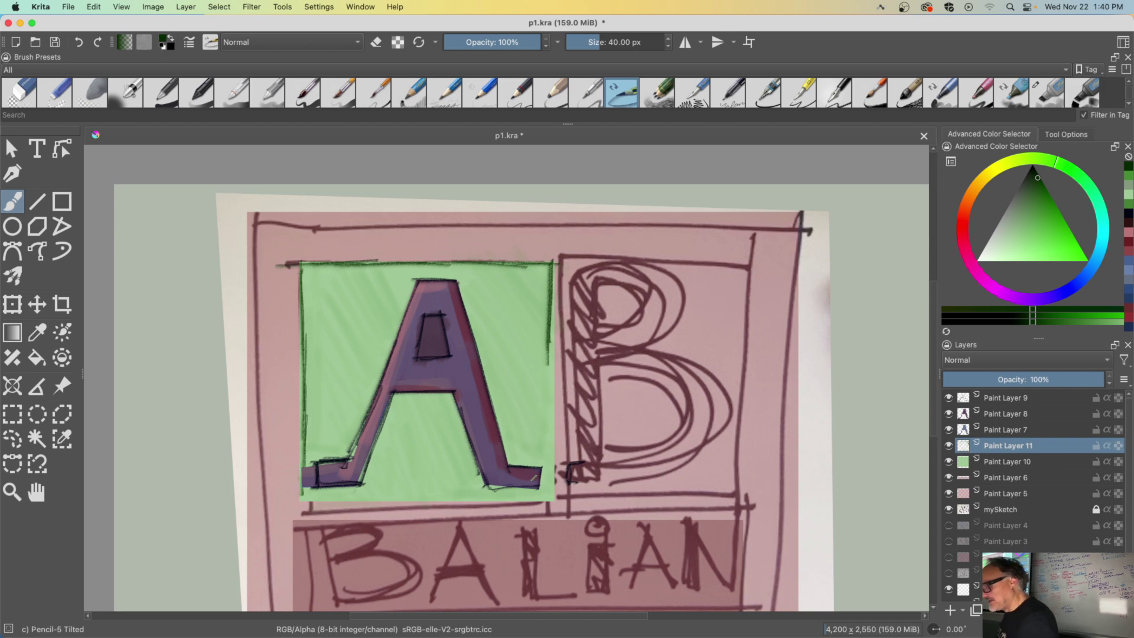
{"action": "left_click_drag", "start_coordinate": [552, 495], "coordinate": [515, 500]}
{"action": "mouse_move", "coordinate": [550, 356]}
{"action": "left_mouse_down"}
{"action": "mouse_move", "coordinate": [554, 497]}
{"action": "mouse_move", "coordinate": [293, 498]}
{"action": "mouse_move", "coordinate": [312, 499]}
{"action": "left_mouse_up"}
- Undo the freehand outline strokes around the green square
{"action": "key", "text": "super+z"}
{"action": "key", "text": "super+z"}
{"action": "key", "text": "super+z"}
{"action": "key", "text": "super+z"}
{"action": "key", "text": "super+z"}
{"action": "key", "text": "super+z"}
{"action": "key", "text": "super+z"}
{"action": "key", "text": "super+z"}
{"action": "key", "text": "super+z"}
{"action": "key", "text": "super+z"}
{"action": "key", "text": "super+z"}
{"action": "key", "text": "super+z"}
{"action": "key", "text": "super+z"}
{"action": "key", "text": "super+z"}
{"action": "key", "text": "super+z"}
{"action": "key", "text": "super+z"}
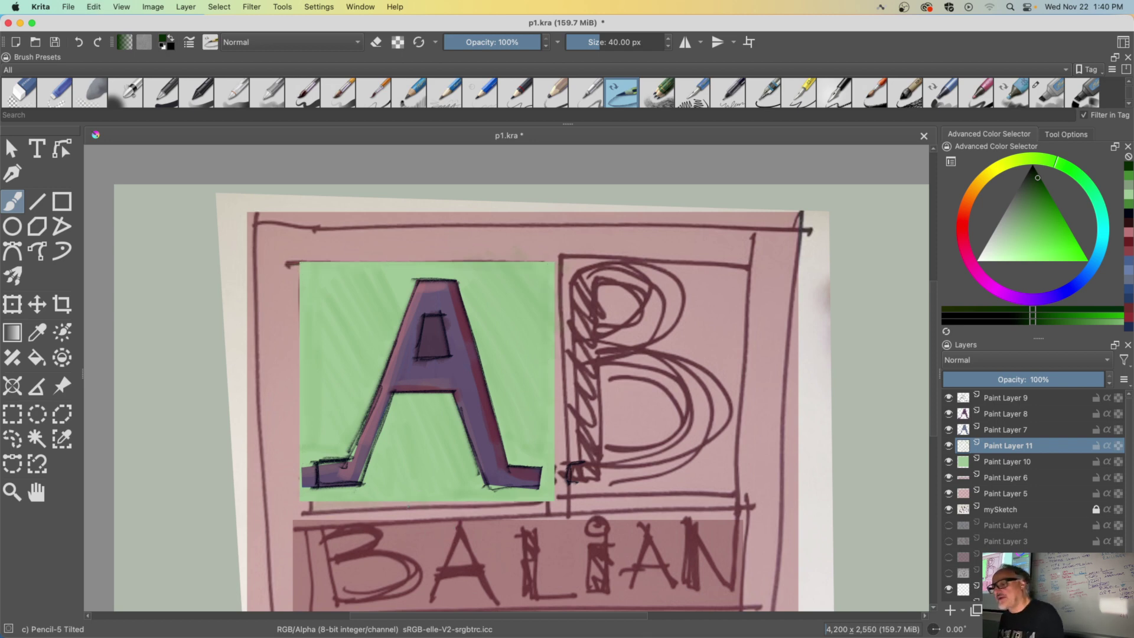
- Outline the green square with a closed four-sided polyline, using the pencil at a brush size of 101.37 px
{"action": "left_click", "coordinate": [36, 201]}
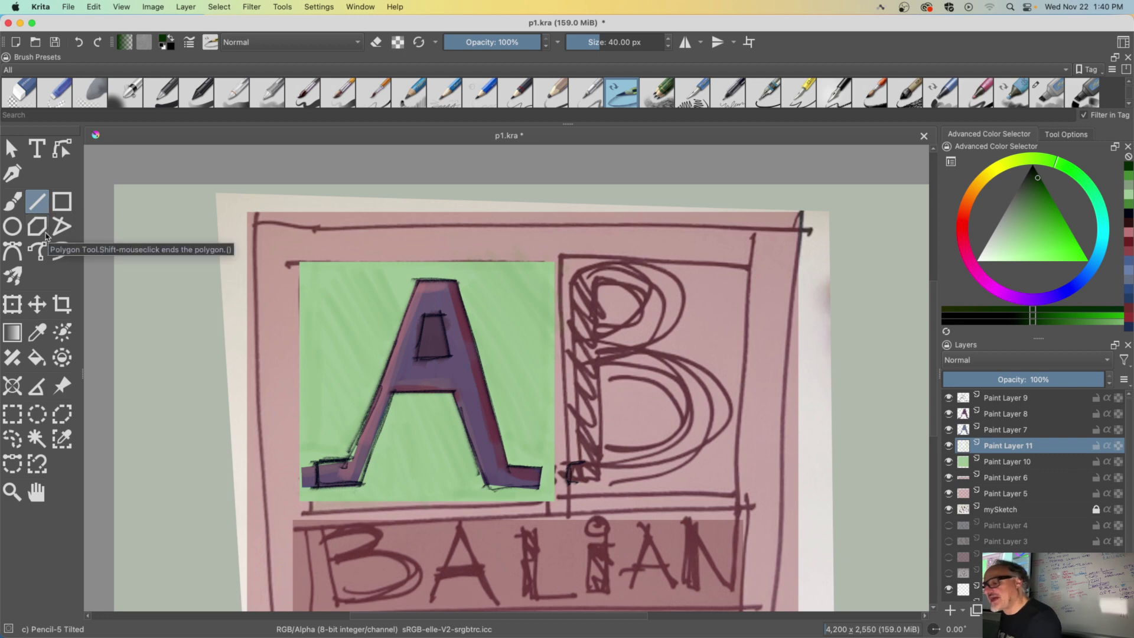
{"action": "left_click", "coordinate": [62, 226]}
{"action": "left_click", "coordinate": [301, 262]}
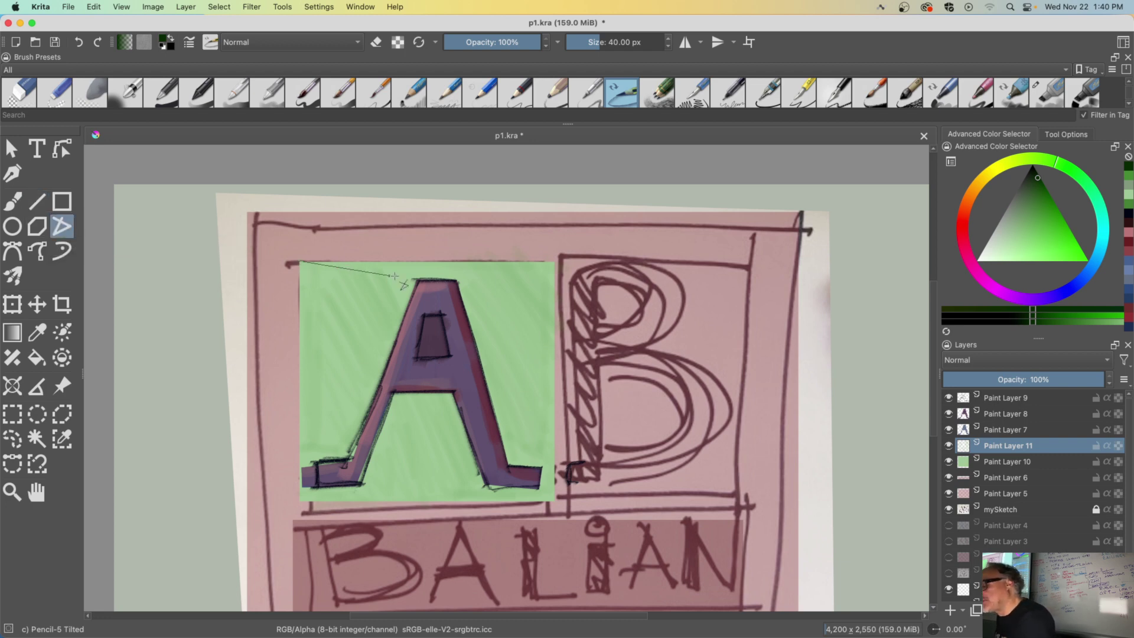
{"action": "left_click", "coordinate": [557, 262]}
{"action": "left_click", "coordinate": [549, 500]}
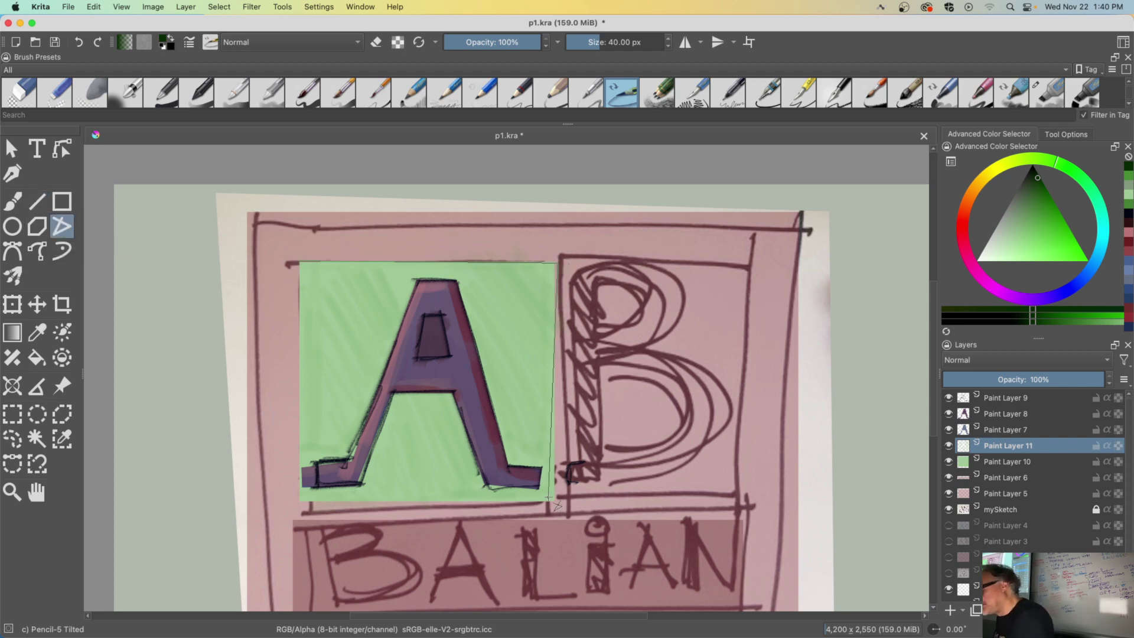
{"action": "left_click", "coordinate": [297, 501]}
{"action": "left_click", "coordinate": [300, 262]}
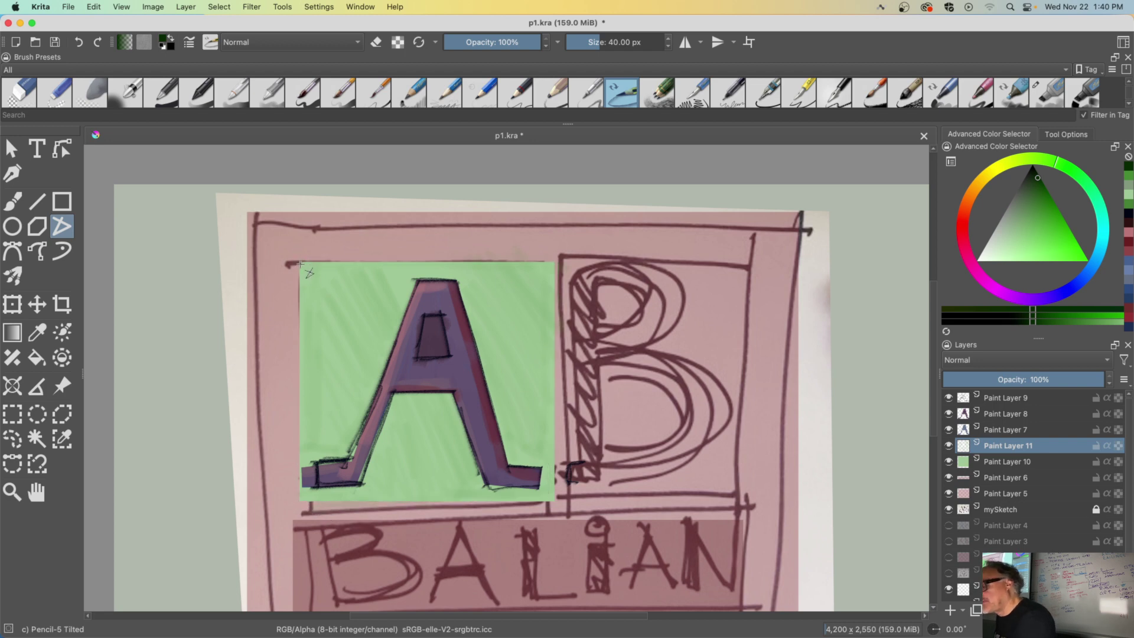
{"action": "left_click", "coordinate": [612, 43]}
{"action": "left_click_drag", "start_coordinate": [612, 44], "coordinate": [612, 44]}
{"action": "left_click", "coordinate": [300, 262]}
{"action": "left_click", "coordinate": [555, 262]}
{"action": "left_click", "coordinate": [554, 500]}
{"action": "left_click", "coordinate": [295, 501]}
{"action": "double_click", "coordinate": [301, 261]}
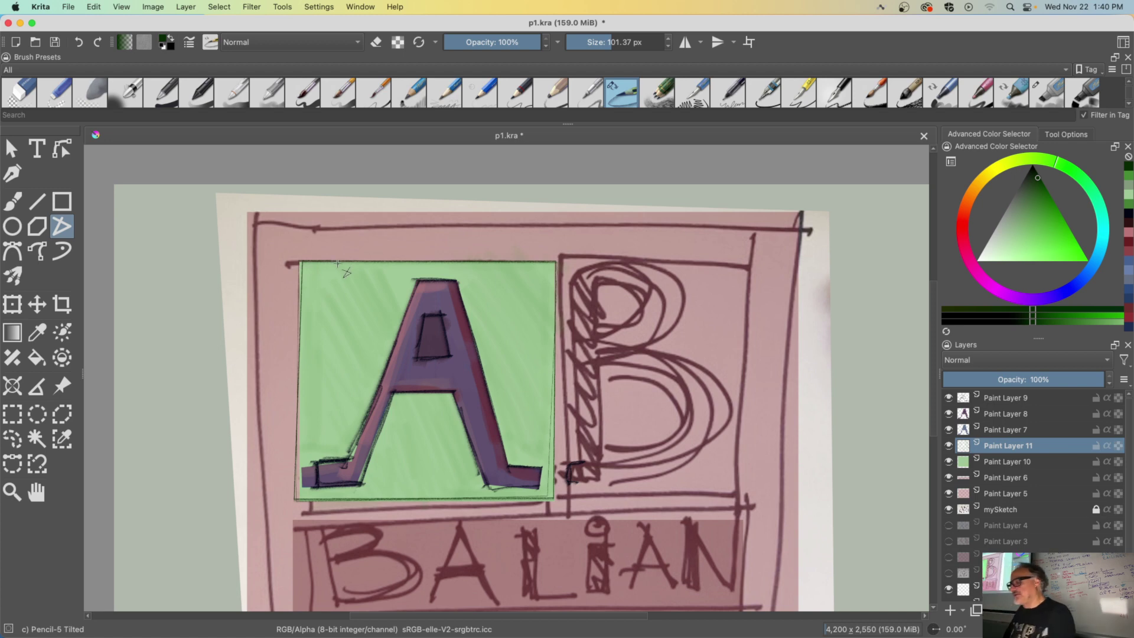
- Draw thick dark green straight lines along all four sides of the square with the Ink-8 Sumi-e brush at 60 px
{"action": "left_click", "coordinate": [47, 204]}
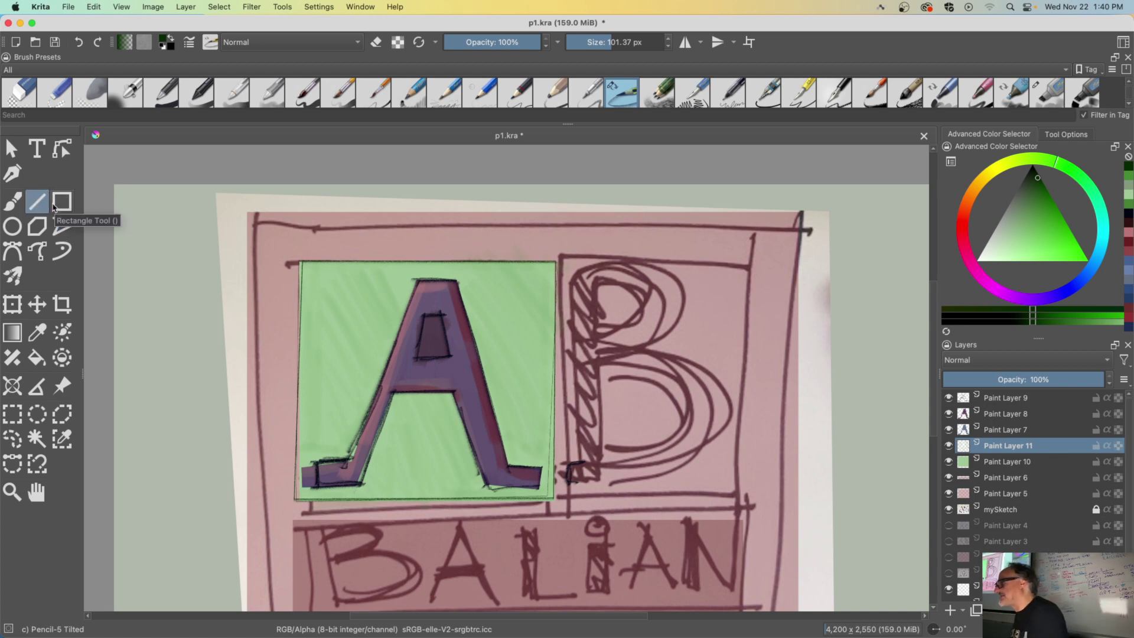
{"action": "left_click", "coordinate": [906, 92]}
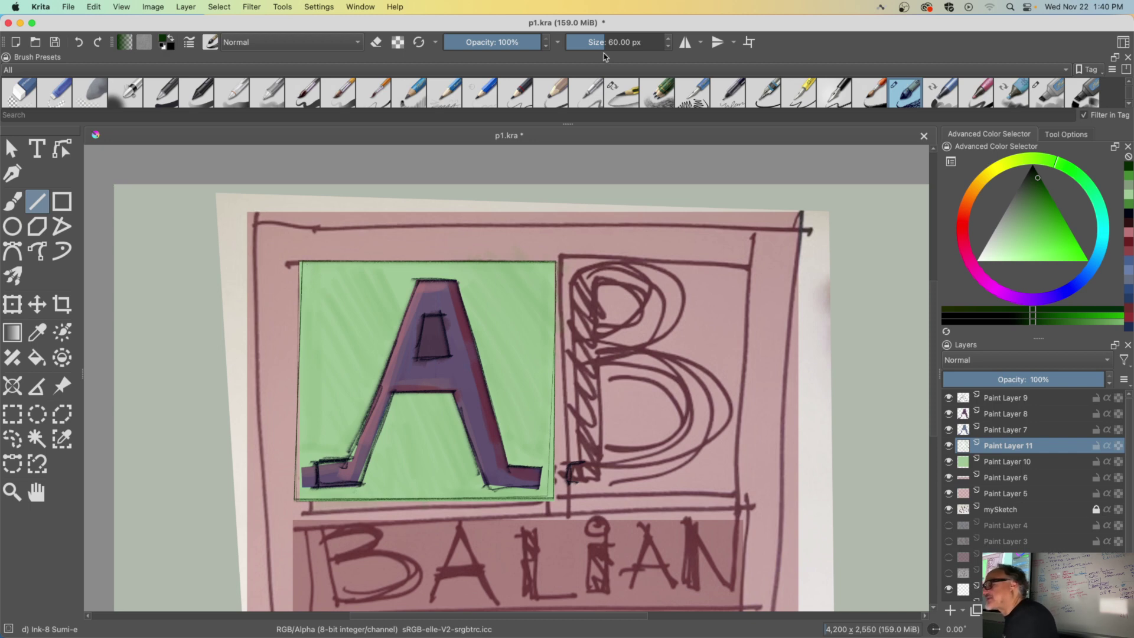
{"action": "left_click_drag", "start_coordinate": [299, 263], "coordinate": [556, 254]}
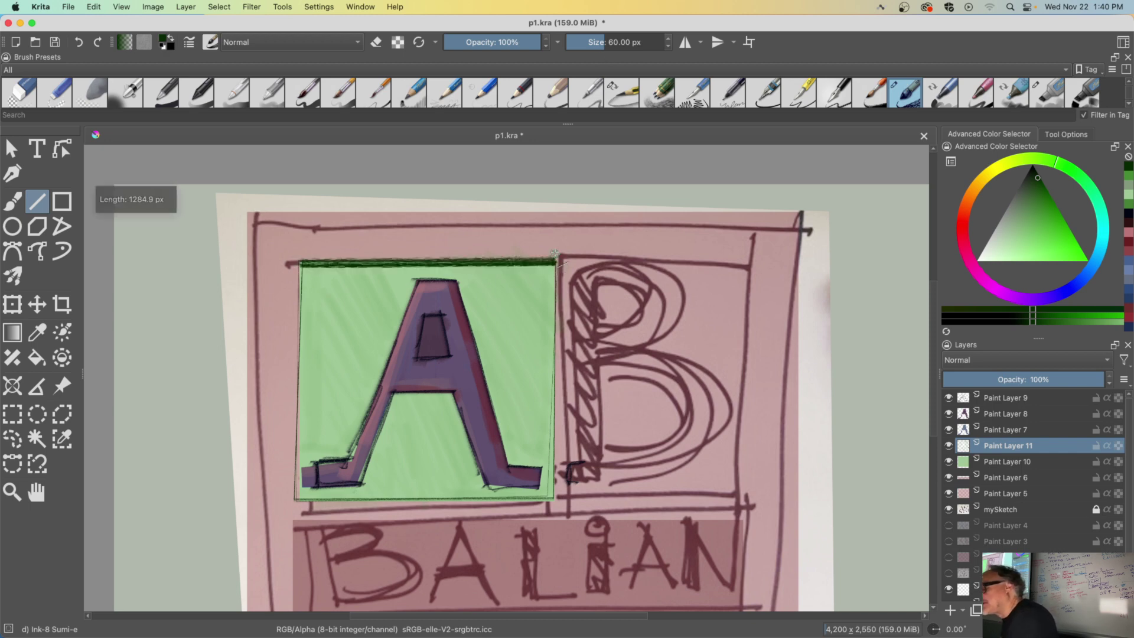
{"action": "left_click_drag", "start_coordinate": [298, 263], "coordinate": [313, 493]}
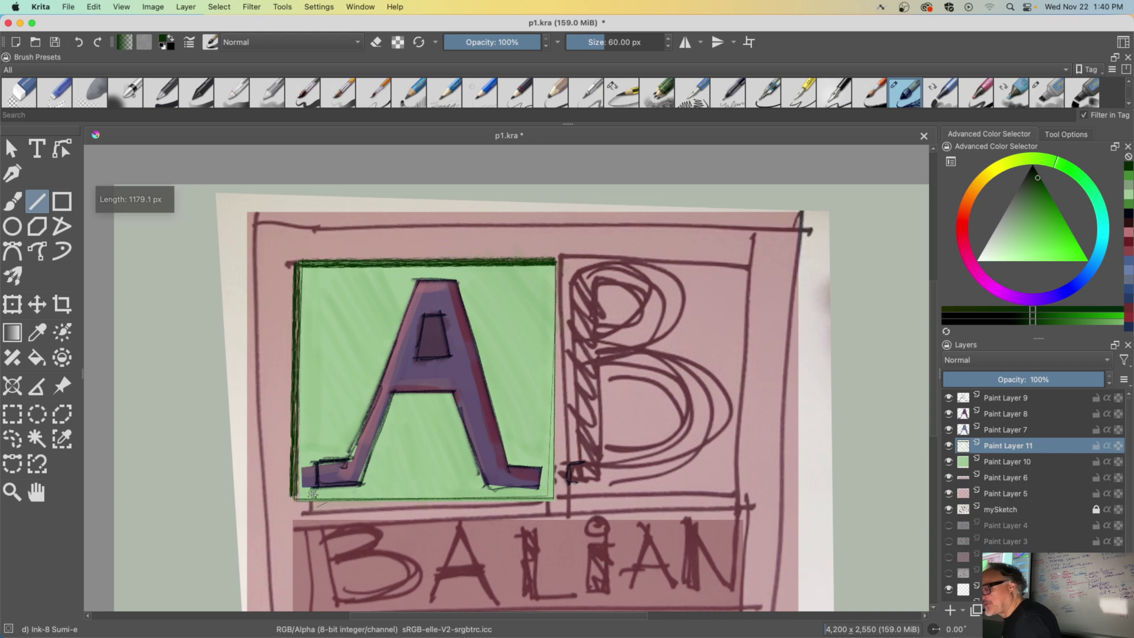
{"action": "left_click_drag", "start_coordinate": [561, 276], "coordinate": [304, 501]}
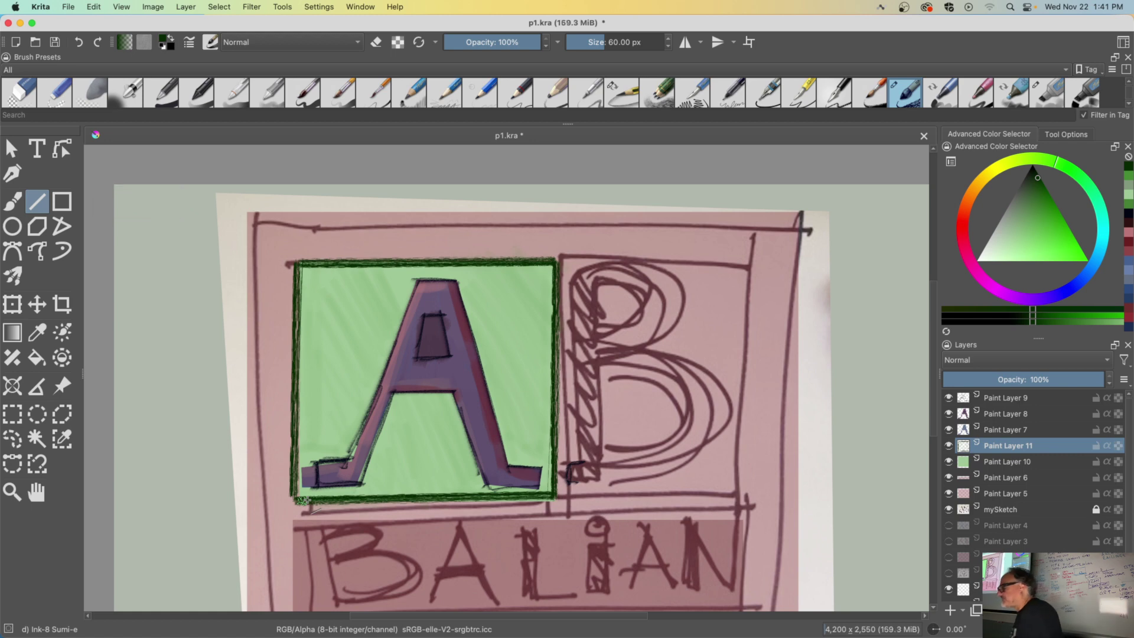
- Add another paint layer directly above Paint Layer 10 and choose the RGBA 04 Impasto brush from the full preset collection
{"action": "left_click", "coordinate": [991, 466]}
{"action": "left_click", "coordinate": [949, 610]}
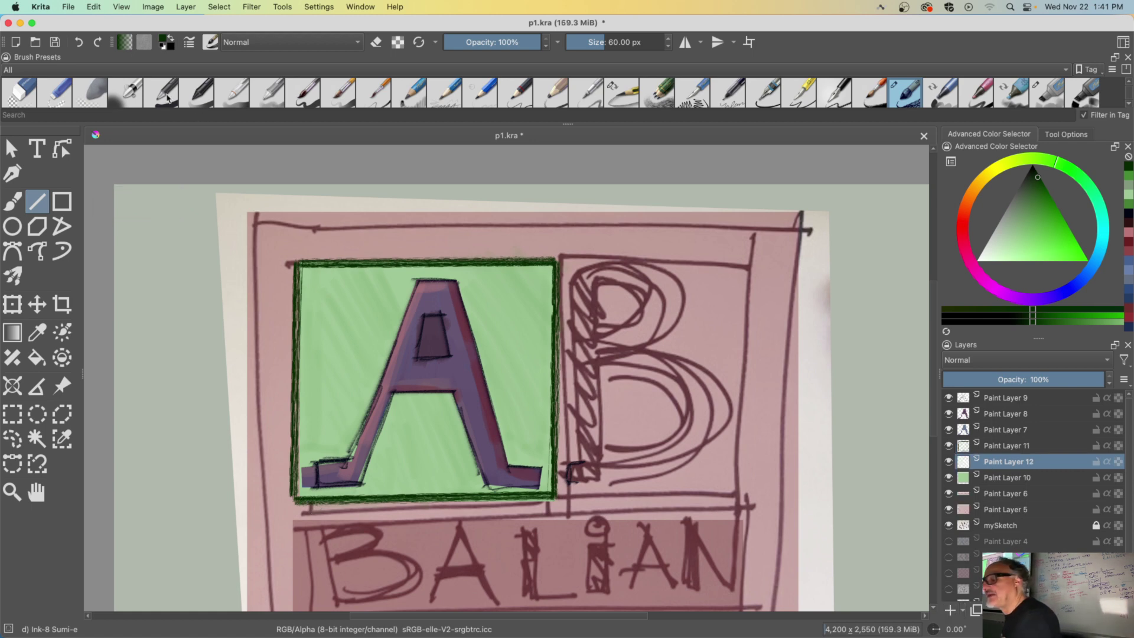
{"action": "left_click_drag", "start_coordinate": [568, 121], "coordinate": [568, 294]}
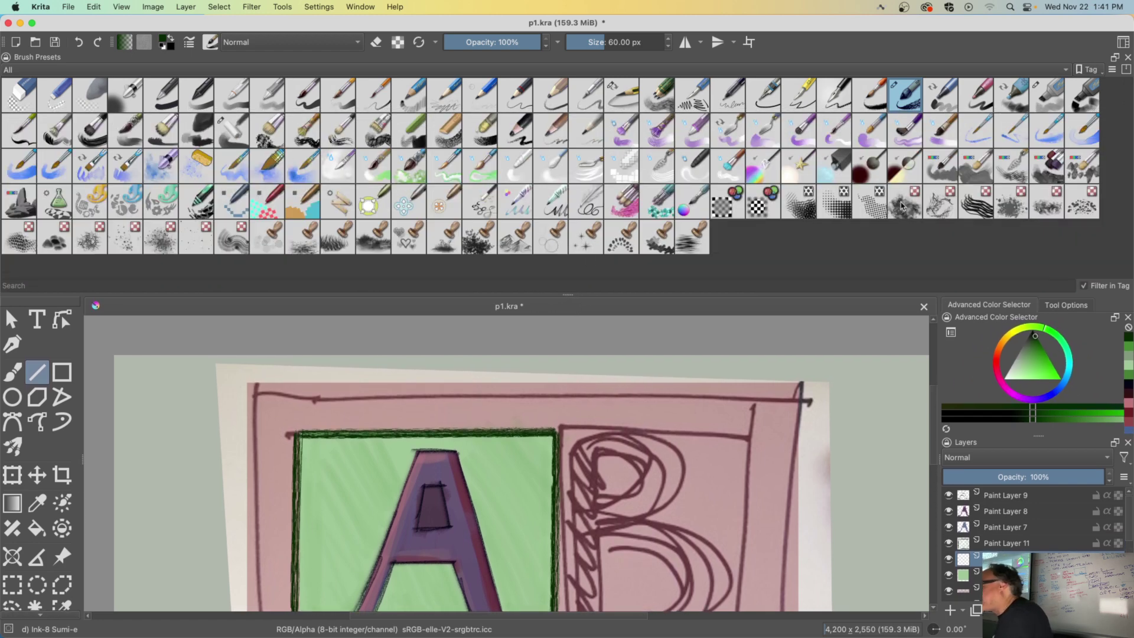
{"action": "left_click", "coordinate": [902, 210]}
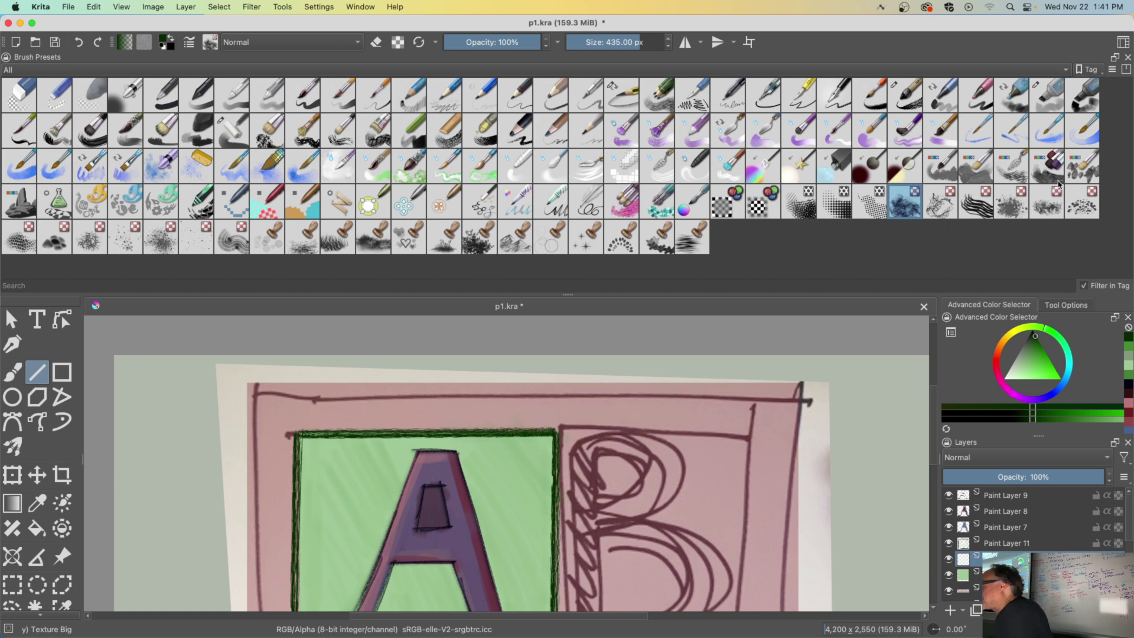
{"action": "left_click", "coordinate": [1046, 175]}
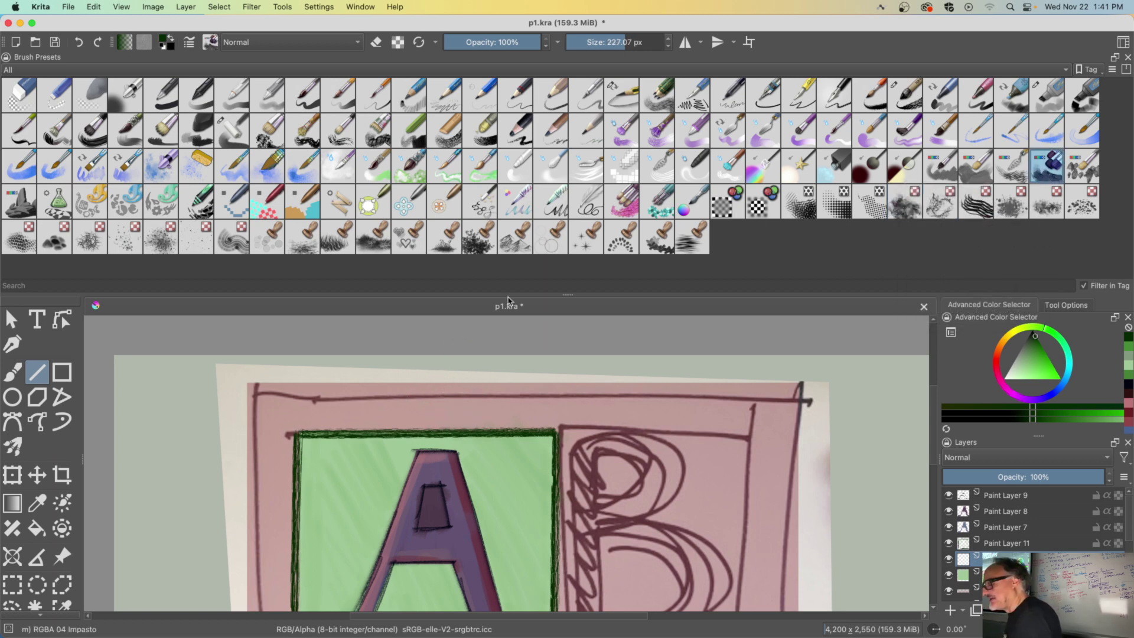
{"action": "left_click_drag", "start_coordinate": [566, 294], "coordinate": [541, 111]}
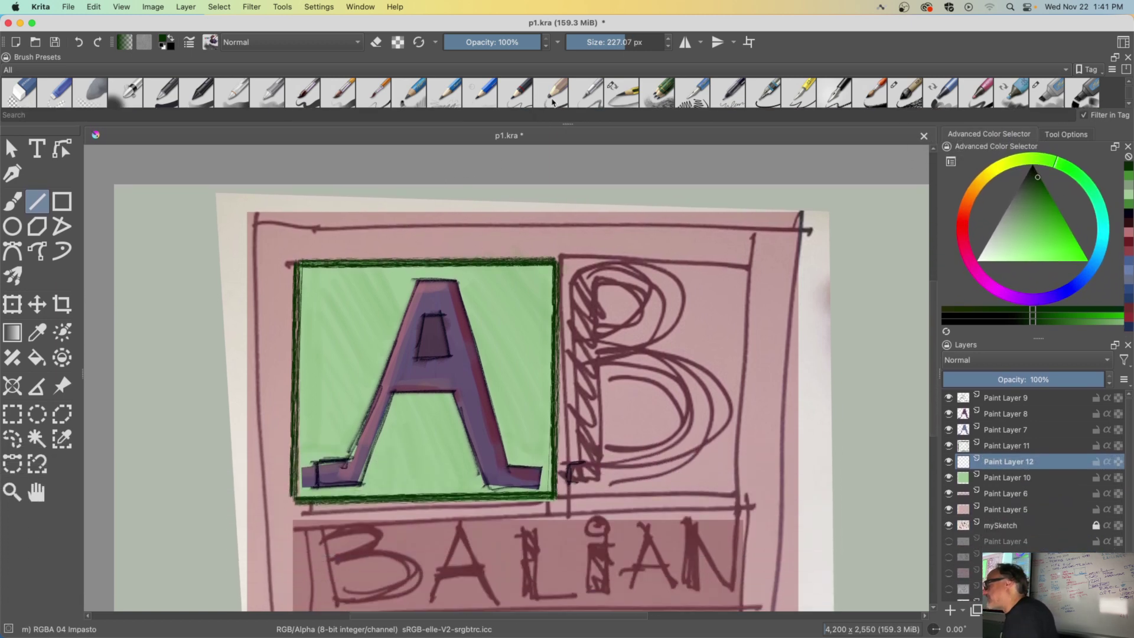
- Paint dark mottled impasto strokes over the green background around the A at 109.59 px and 57% opacity
{"action": "left_click", "coordinate": [967, 246]}
{"action": "left_click_drag", "start_coordinate": [479, 289], "coordinate": [509, 333]}
{"action": "key", "text": "super+z"}
{"action": "key", "text": "ctrl+z"}
{"action": "left_click", "coordinate": [604, 44]}
{"action": "left_click_drag", "start_coordinate": [604, 45], "coordinate": [603, 44]}
{"action": "left_click_drag", "start_coordinate": [509, 42], "coordinate": [499, 42]}
{"action": "mouse_move", "coordinate": [477, 282]}
{"action": "left_mouse_down"}
{"action": "mouse_move", "coordinate": [501, 358]}
{"action": "mouse_move", "coordinate": [482, 339]}
{"action": "mouse_move", "coordinate": [534, 266]}
{"action": "mouse_move", "coordinate": [502, 331]}
{"action": "mouse_move", "coordinate": [544, 343]}
{"action": "mouse_move", "coordinate": [550, 389]}
{"action": "mouse_move", "coordinate": [508, 431]}
{"action": "mouse_move", "coordinate": [538, 408]}
{"action": "mouse_move", "coordinate": [532, 455]}
{"action": "mouse_move", "coordinate": [543, 484]}
{"action": "mouse_move", "coordinate": [505, 494]}
{"action": "mouse_move", "coordinate": [454, 457]}
{"action": "mouse_move", "coordinate": [453, 410]}
{"action": "mouse_move", "coordinate": [414, 408]}
{"action": "mouse_move", "coordinate": [401, 449]}
{"action": "mouse_move", "coordinate": [426, 491]}
{"action": "mouse_move", "coordinate": [387, 444]}
{"action": "mouse_move", "coordinate": [408, 422]}
{"action": "mouse_move", "coordinate": [369, 490]}
{"action": "left_mouse_up"}
{"action": "key", "text": "b"}
{"action": "mouse_move", "coordinate": [384, 269]}
{"action": "left_mouse_down"}
{"action": "mouse_move", "coordinate": [417, 289]}
{"action": "mouse_move", "coordinate": [348, 372]}
{"action": "mouse_move", "coordinate": [313, 443]}
{"action": "mouse_move", "coordinate": [355, 455]}
{"action": "mouse_move", "coordinate": [403, 275]}
{"action": "mouse_move", "coordinate": [470, 274]}
{"action": "mouse_move", "coordinate": [314, 277]}
{"action": "mouse_move", "coordinate": [312, 440]}
{"action": "left_mouse_up"}
{"action": "mouse_move", "coordinate": [351, 478]}
{"action": "left_mouse_down"}
{"action": "mouse_move", "coordinate": [304, 499]}
{"action": "mouse_move", "coordinate": [309, 475]}
{"action": "left_mouse_up"}
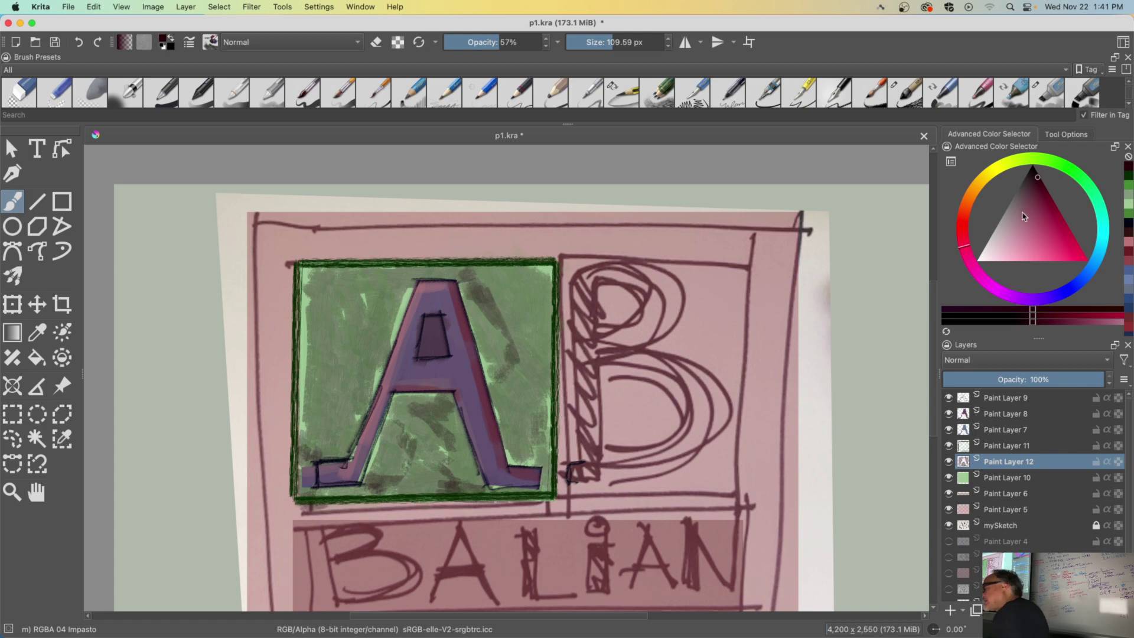
- Paint dusty pink impasto strokes into the background on the left side of the A
{"action": "left_click_drag", "start_coordinate": [1022, 212], "coordinate": [1028, 216]}
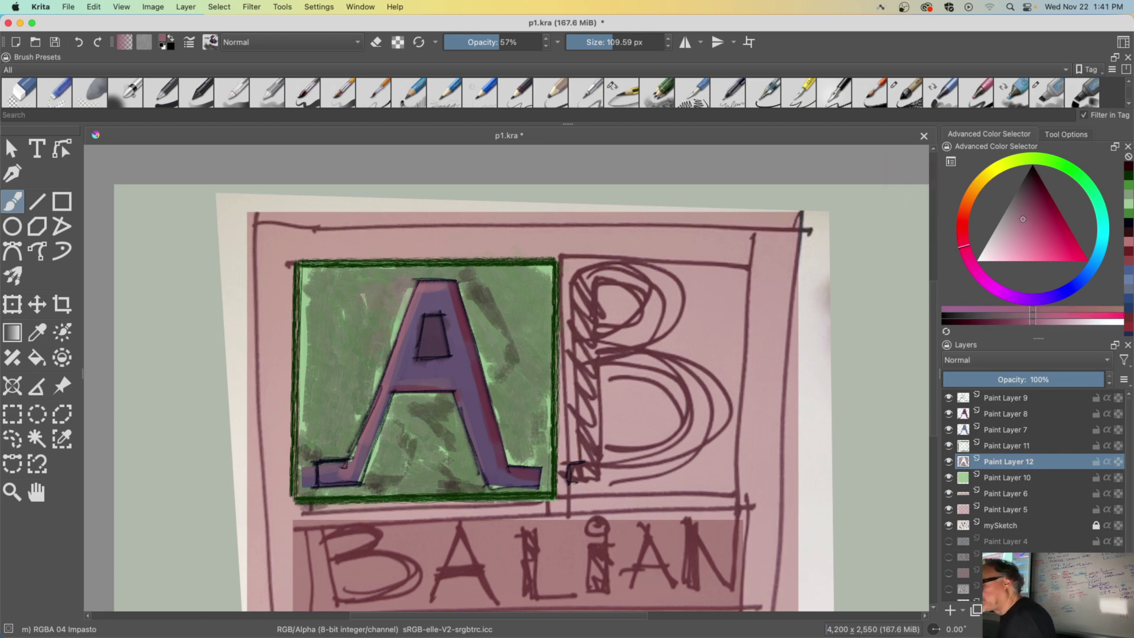
{"action": "left_click_drag", "start_coordinate": [373, 296], "coordinate": [340, 427]}
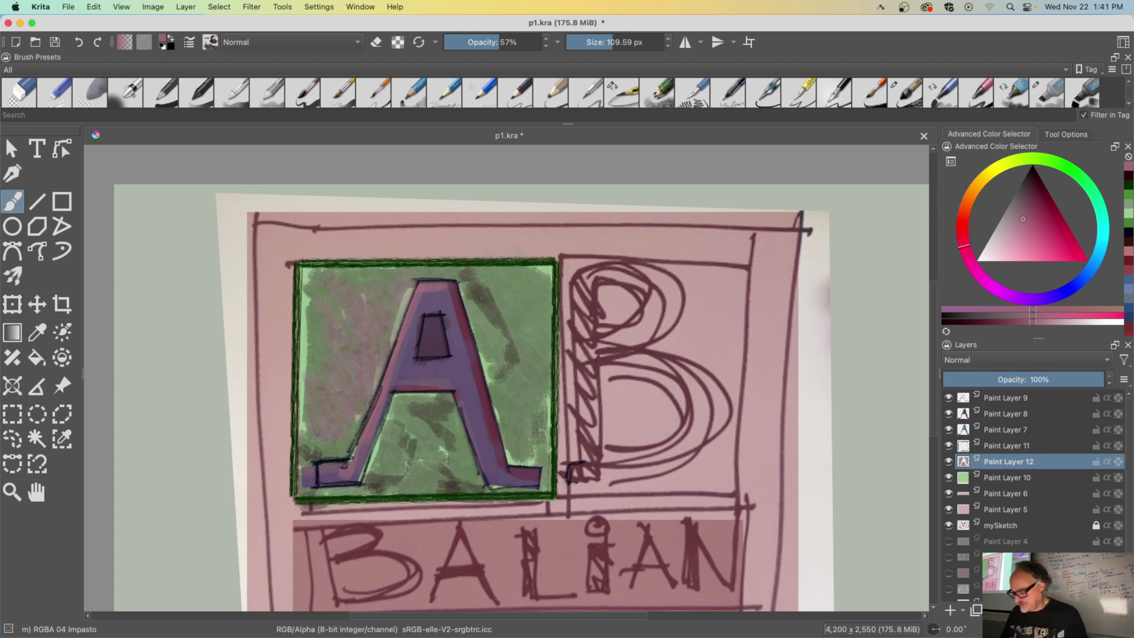
{"action": "key", "text": "minus"}
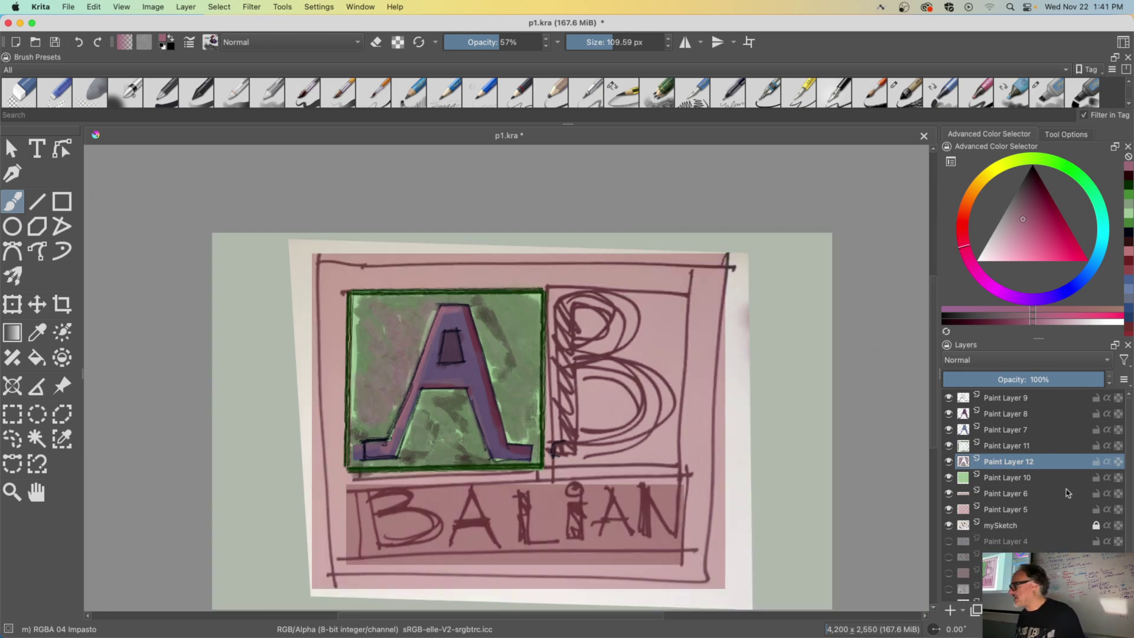
- Make Paint Layer 9 active and look through its layer options
{"action": "left_click", "coordinate": [1004, 400]}
{"action": "right_click", "coordinate": [1011, 402]}
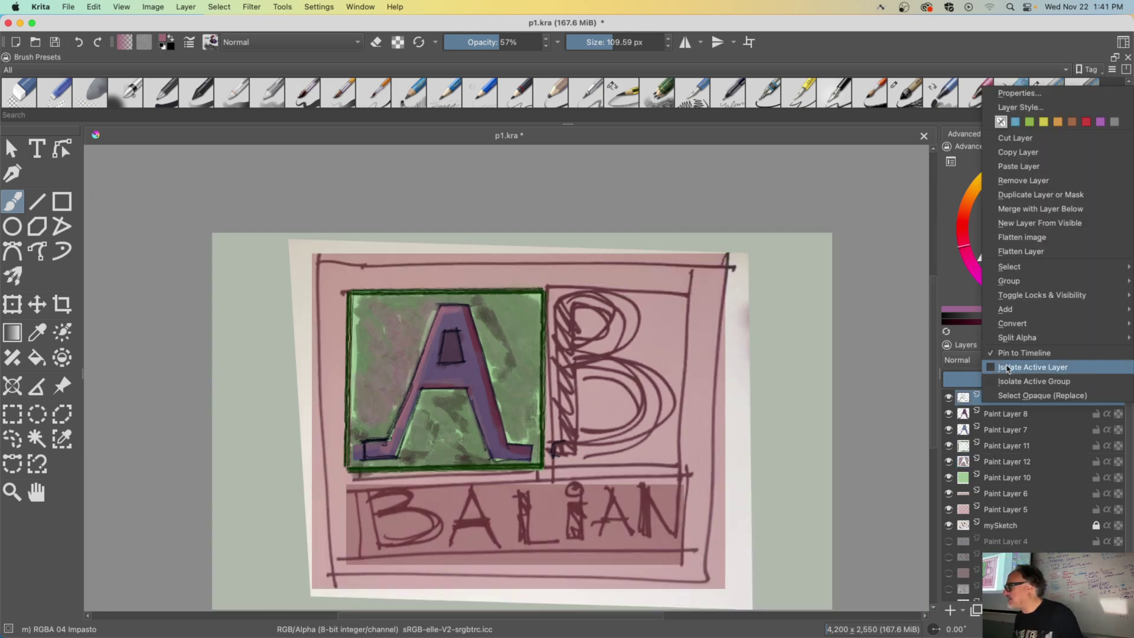
{"action": "left_click", "coordinate": [973, 408]}
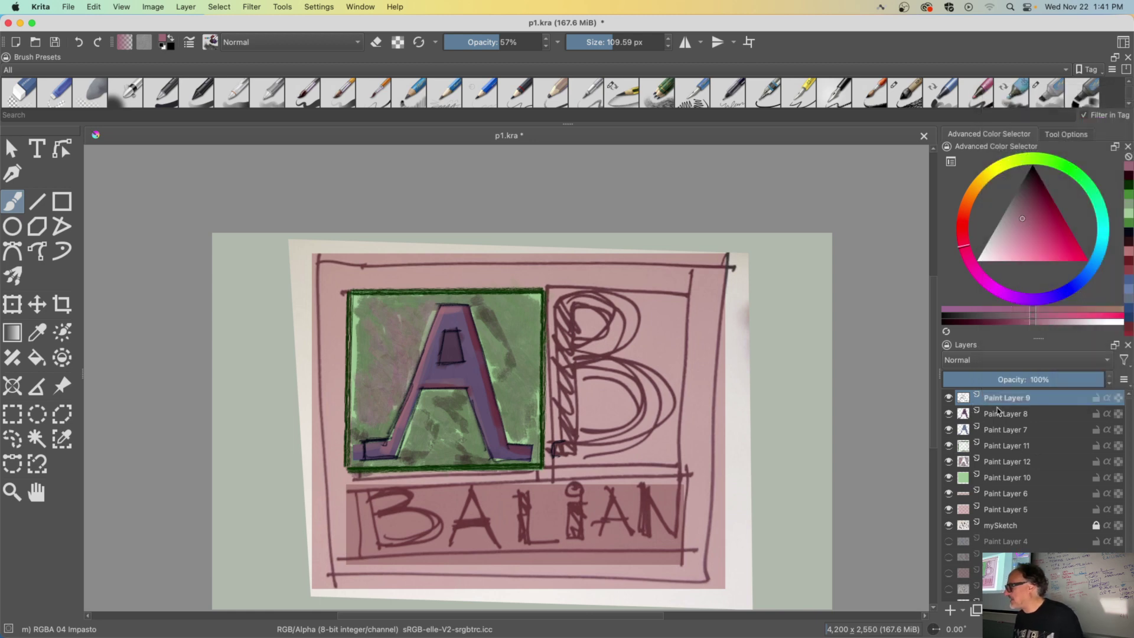
- Merge all the artwork layers from Paint Layer 9 down through Paint Layer 5 into a single layer above mySketch
{"action": "left_click", "coordinate": [1006, 513], "text": "shift"}
{"action": "right_click", "coordinate": [989, 444]}
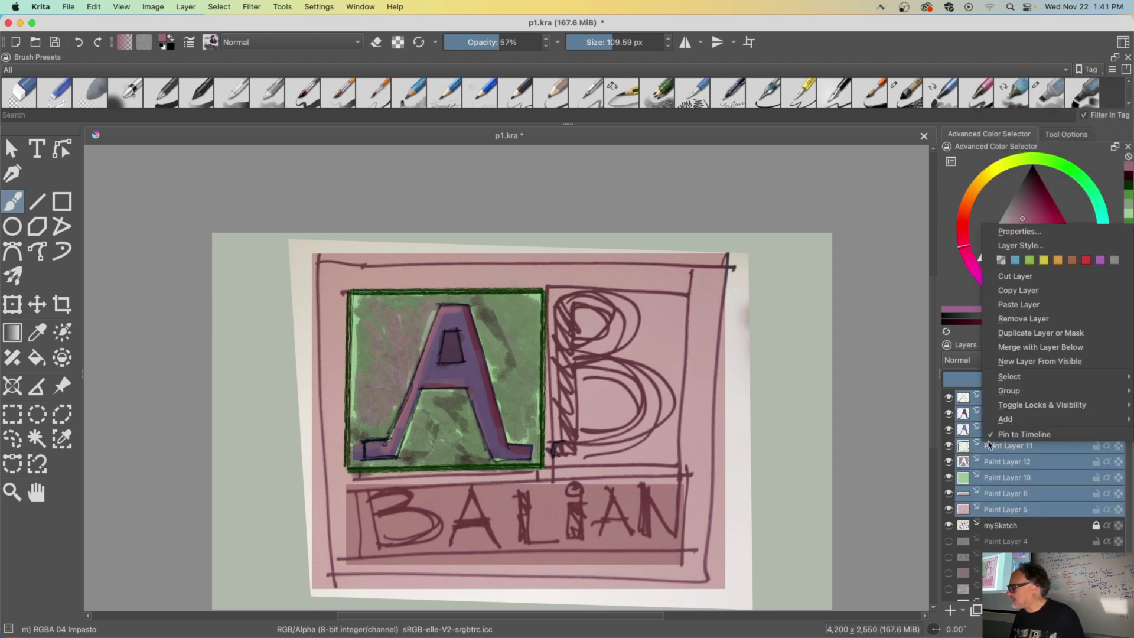
{"action": "left_click", "coordinate": [1041, 346]}
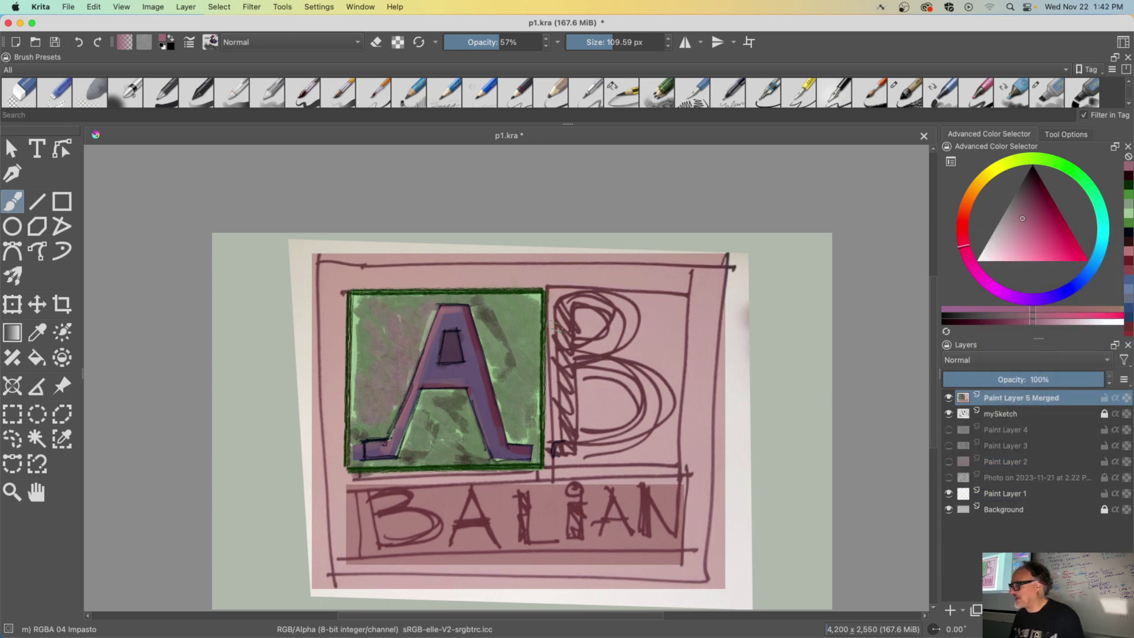
- Unlock the mySketch layer and merge the combined artwork layer down into it
{"action": "key", "text": "ctrl+t"}
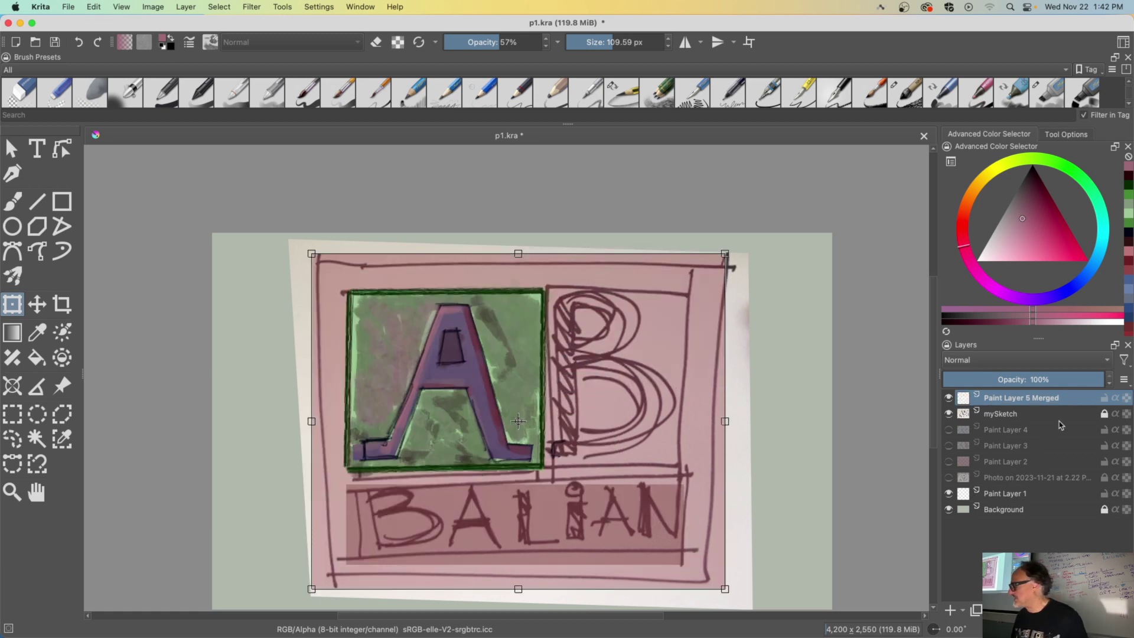
{"action": "key", "text": "Return"}
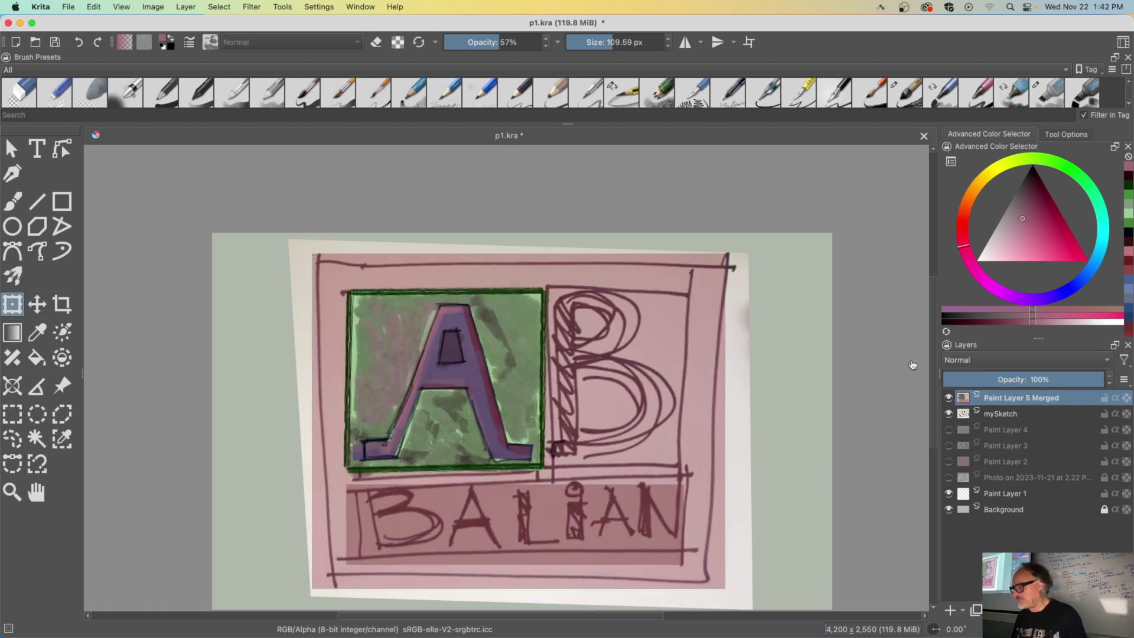
{"action": "right_click", "coordinate": [1024, 402]}
{"action": "left_click", "coordinate": [1013, 201]}
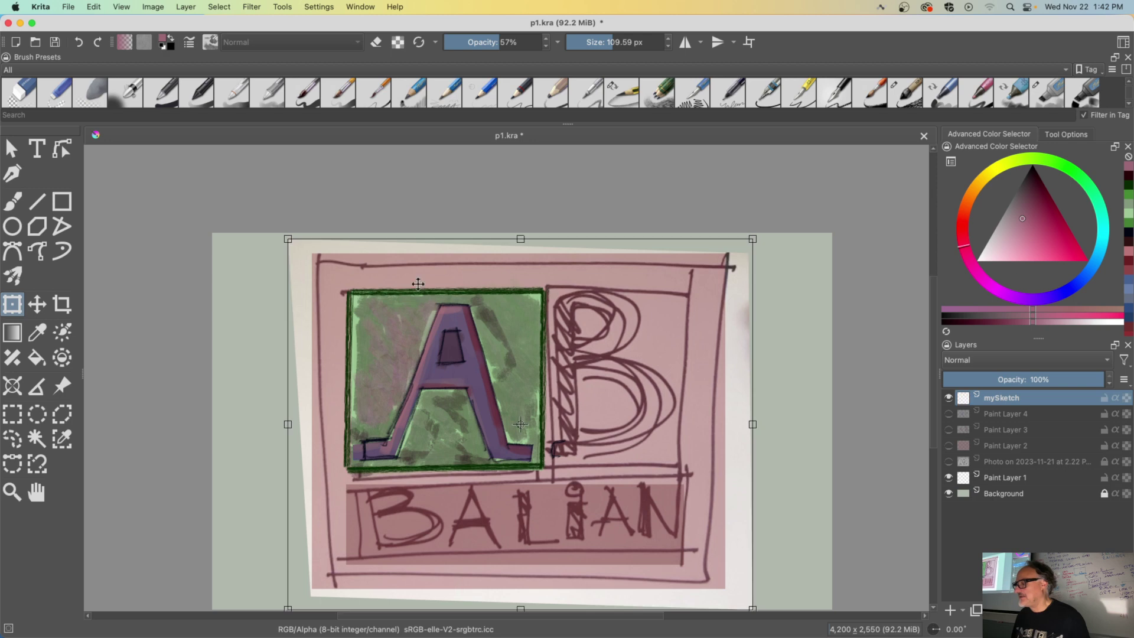
- Scale the merged mySketch artwork to fit inside the canvas with a margin all around and reposition it near the centre
{"action": "left_click_drag", "start_coordinate": [289, 240], "coordinate": [640, 535]}
{"action": "left_click_drag", "start_coordinate": [699, 567], "coordinate": [555, 410]}
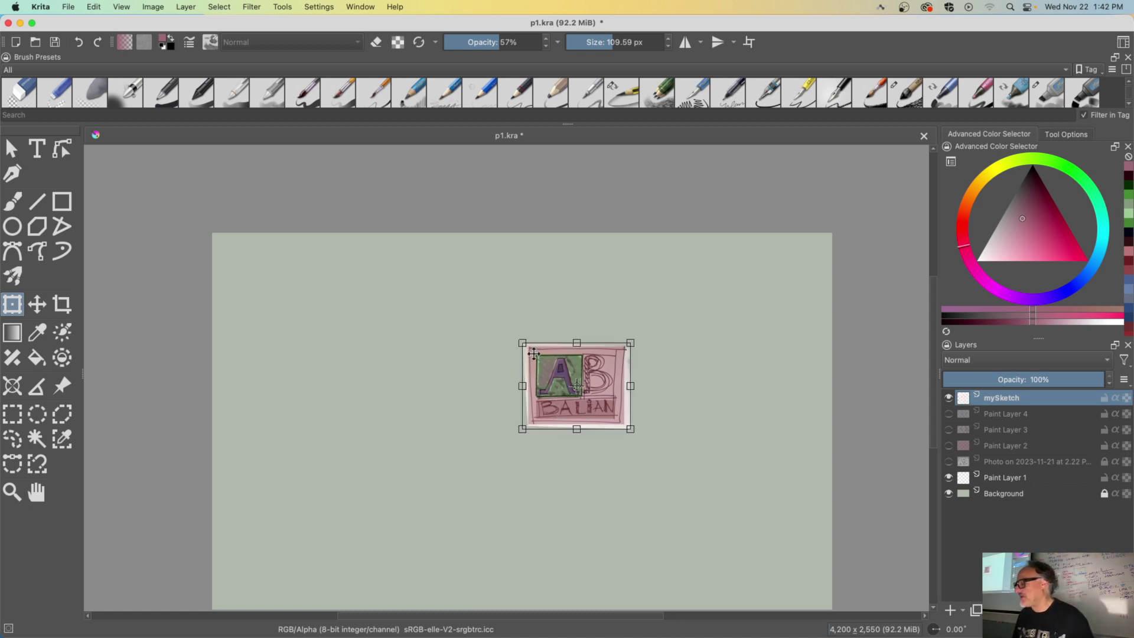
{"action": "left_click_drag", "start_coordinate": [523, 342], "coordinate": [507, 444]}
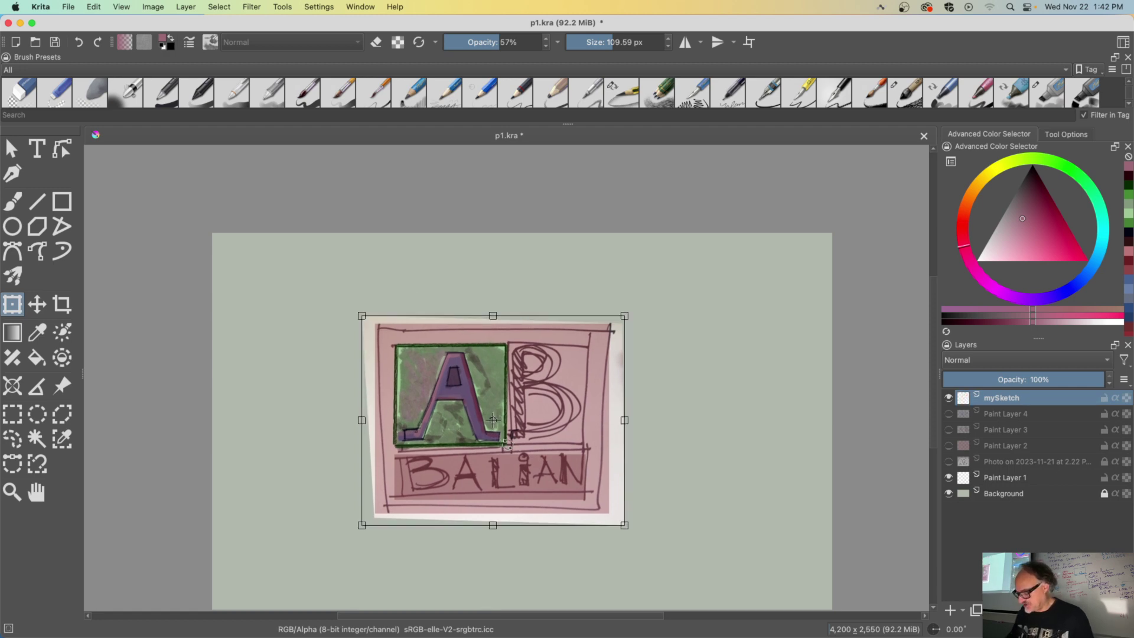
{"action": "key", "text": "minus"}
{"action": "left_click_drag", "start_coordinate": [584, 476], "coordinate": [679, 550]}
{"action": "left_click_drag", "start_coordinate": [572, 466], "coordinate": [551, 420]}
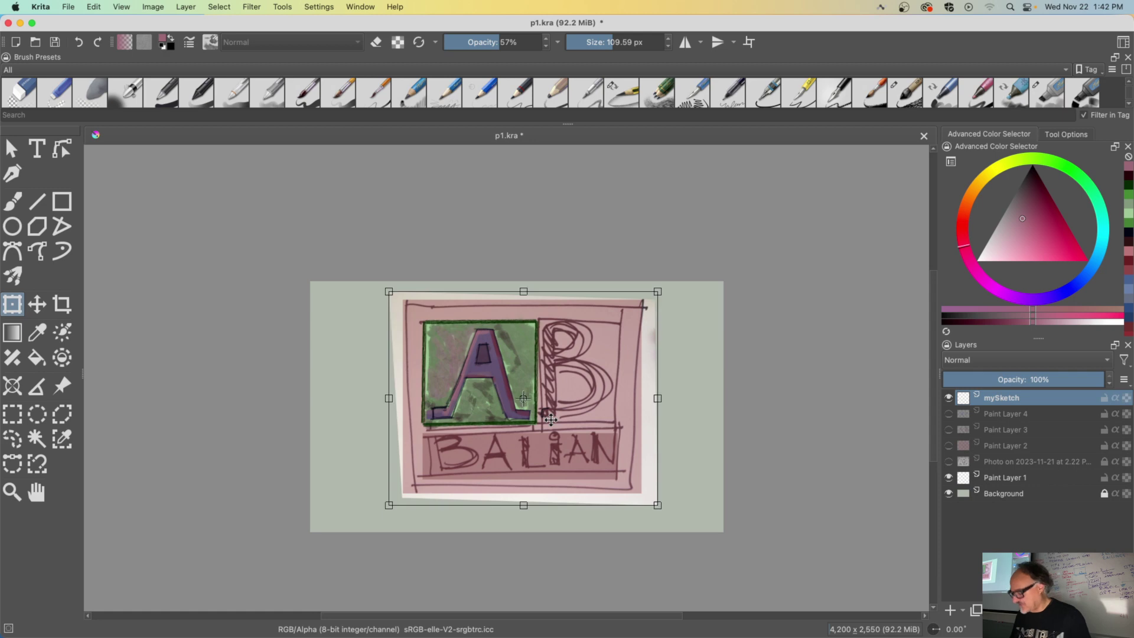
{"action": "key", "text": "plus"}
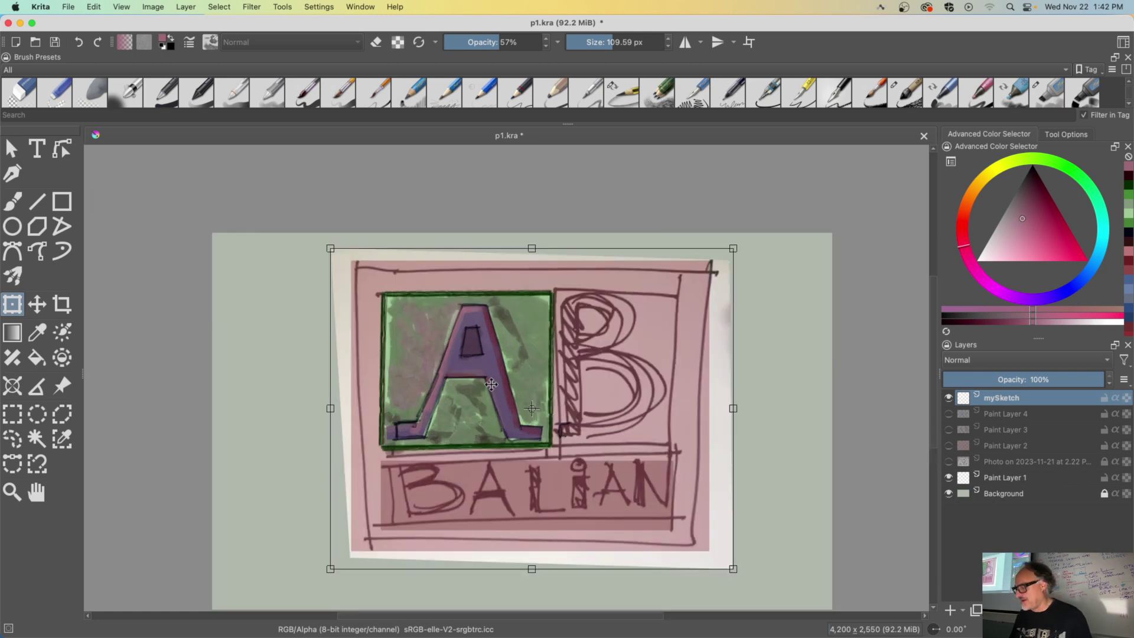
{"action": "mouse_move", "coordinate": [492, 384]}
{"action": "left_mouse_down"}
{"action": "mouse_move", "coordinate": [480, 324]}
{"action": "mouse_move", "coordinate": [496, 334]}
{"action": "left_mouse_up"}
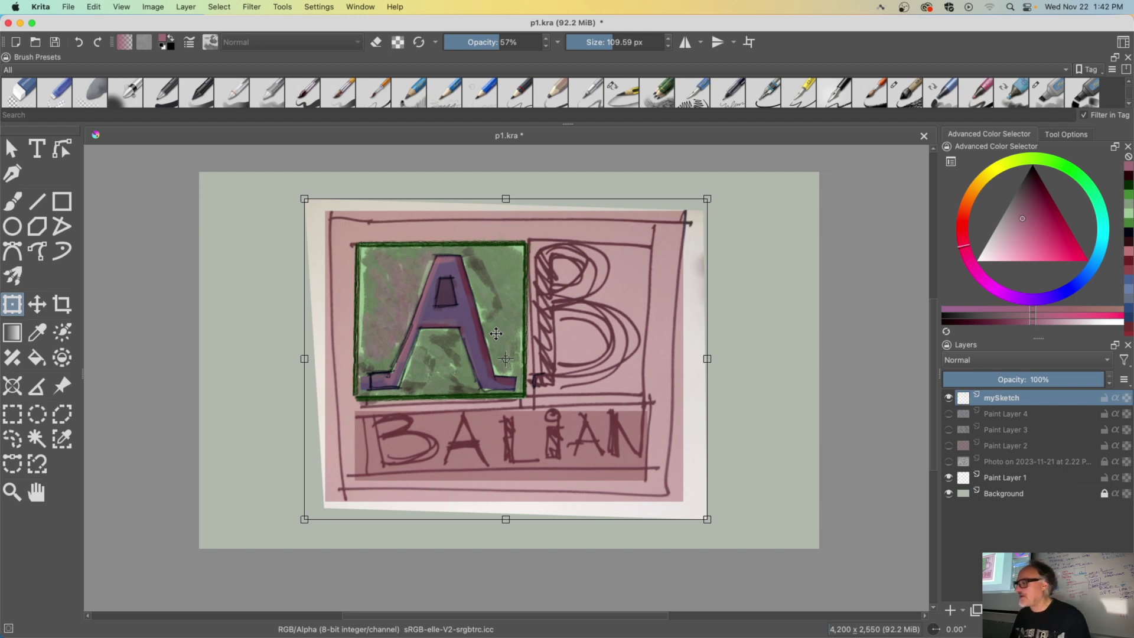